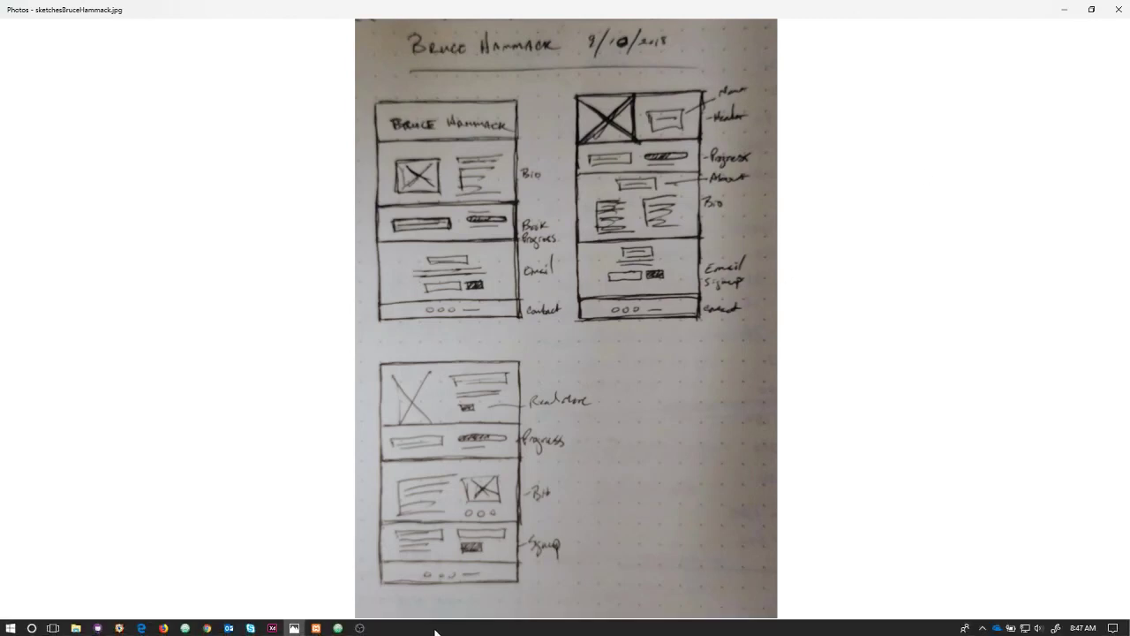
Step: Leave the wireframe sketches in Photos and switch to the Adobe XD design file
click(272, 629)
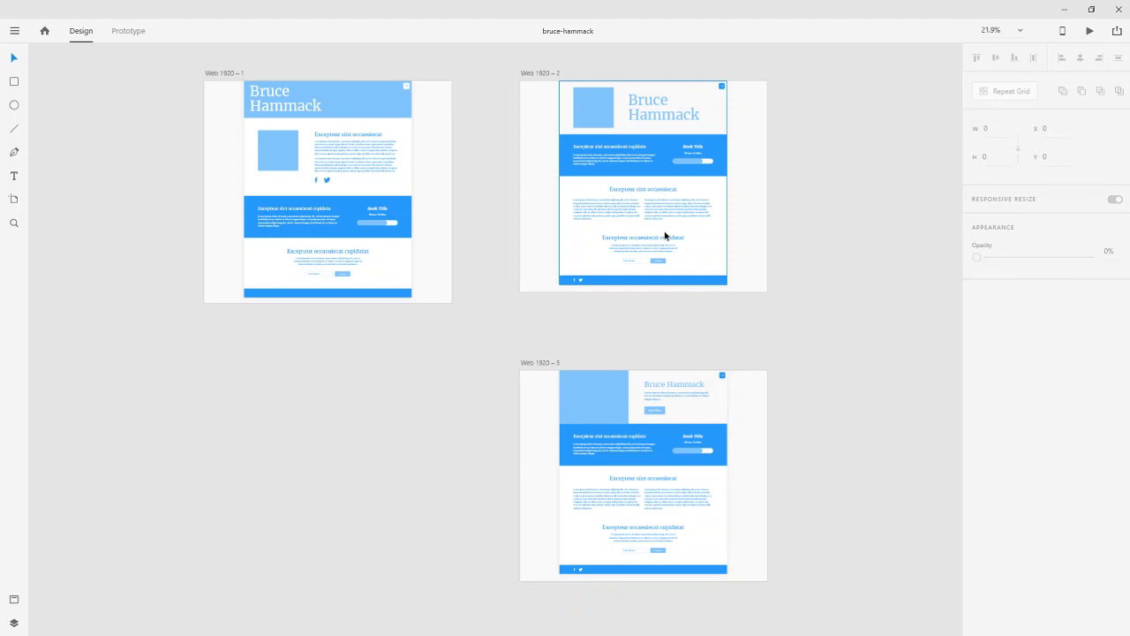
scroll(826, 356, down, 2)
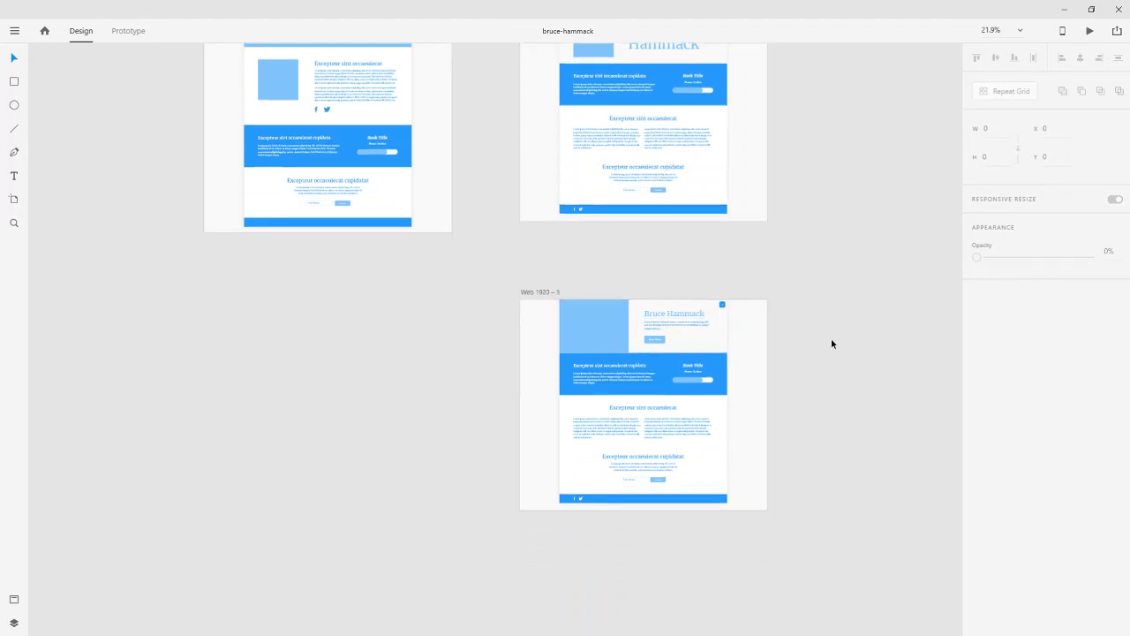
scroll(831, 337, up, 2)
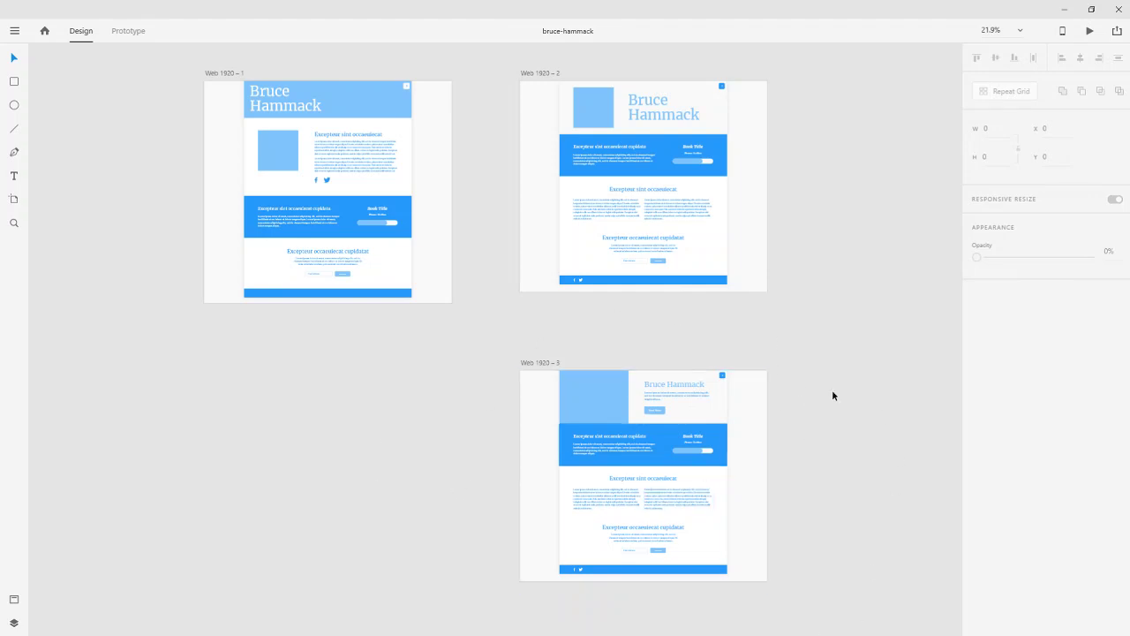
scroll(812, 450, down, 10)
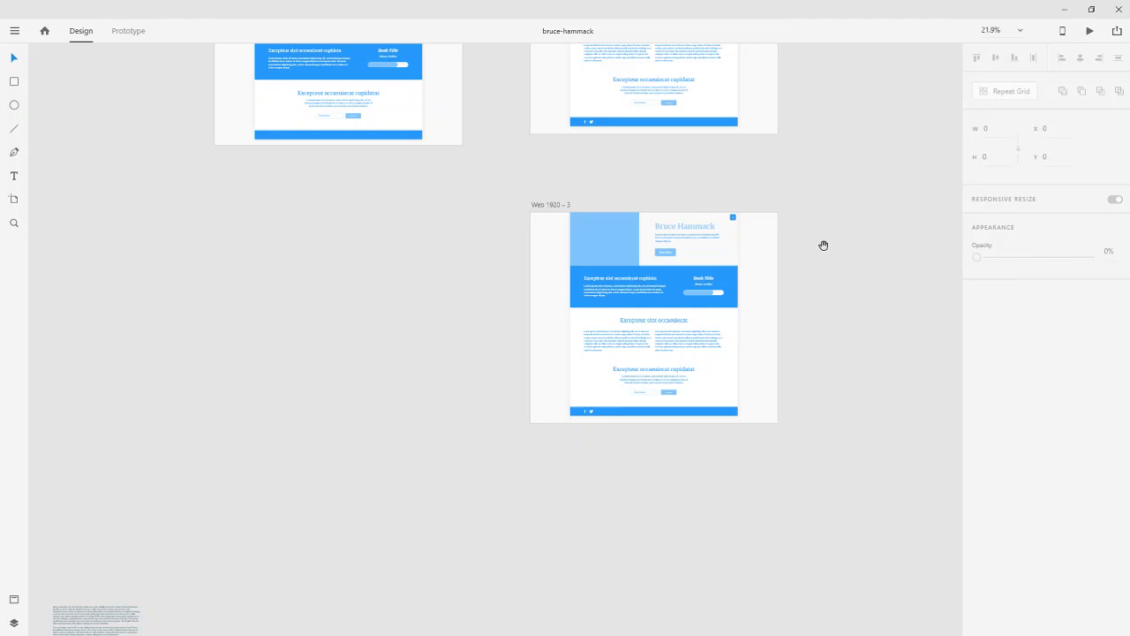
Step: Scroll and pan the canvas until photo mockups Web 1920 – 4 and Web 1920 – 5 fill the view
scroll(843, 223, down, 5)
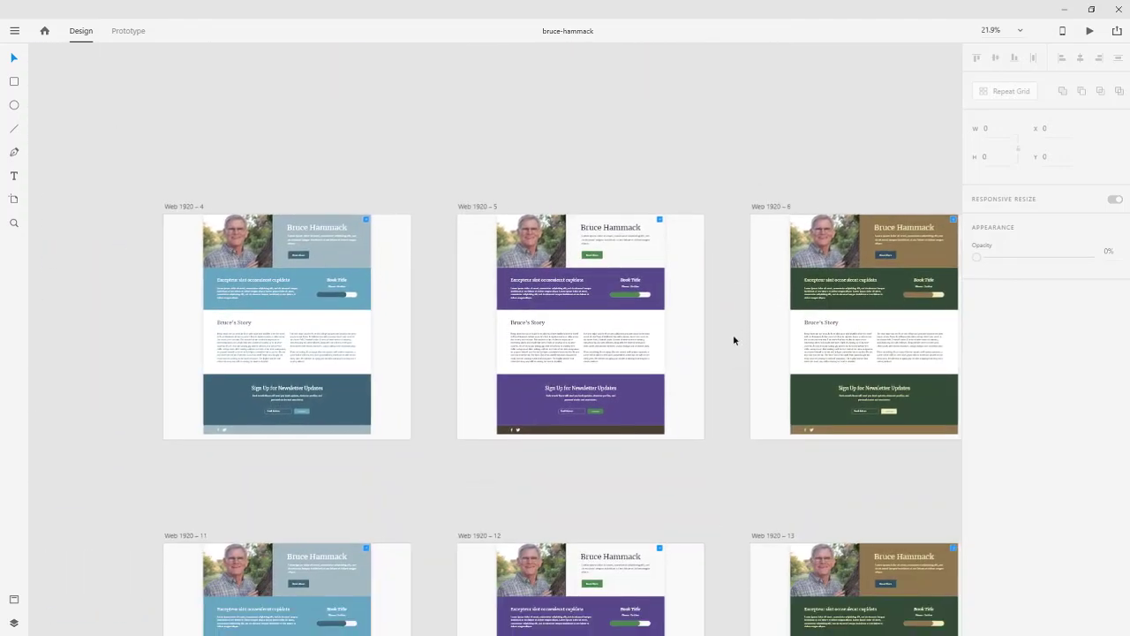
drag(733, 330, 820, 368)
scroll(664, 449, up, 5)
drag(433, 358, 709, 359)
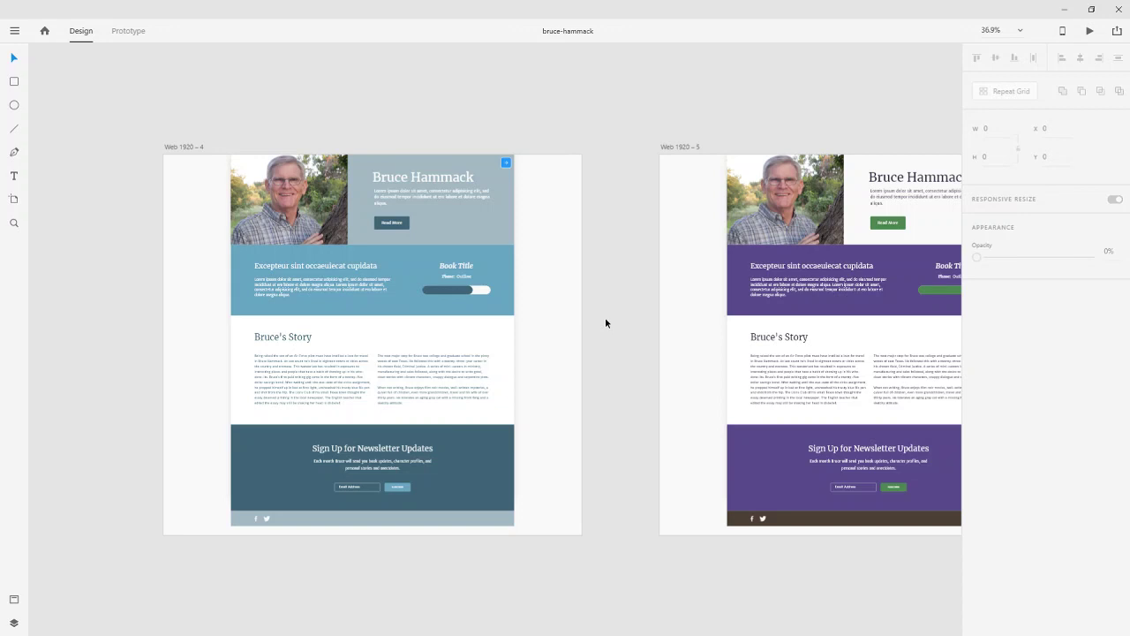
mouse_move(327, 629)
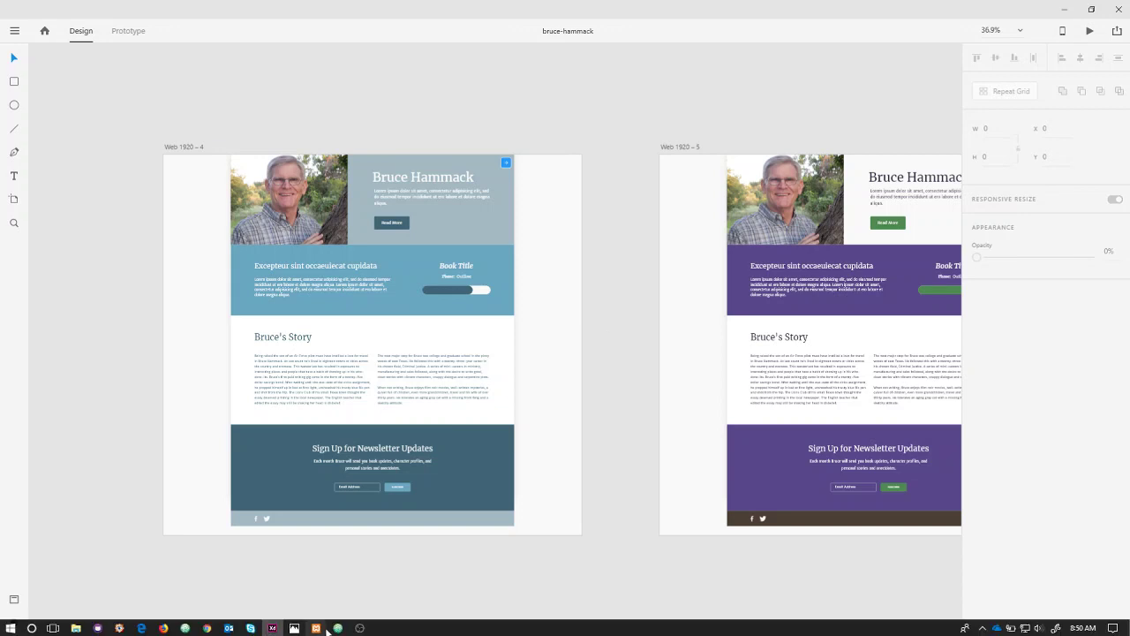
mouse_move(215, 630)
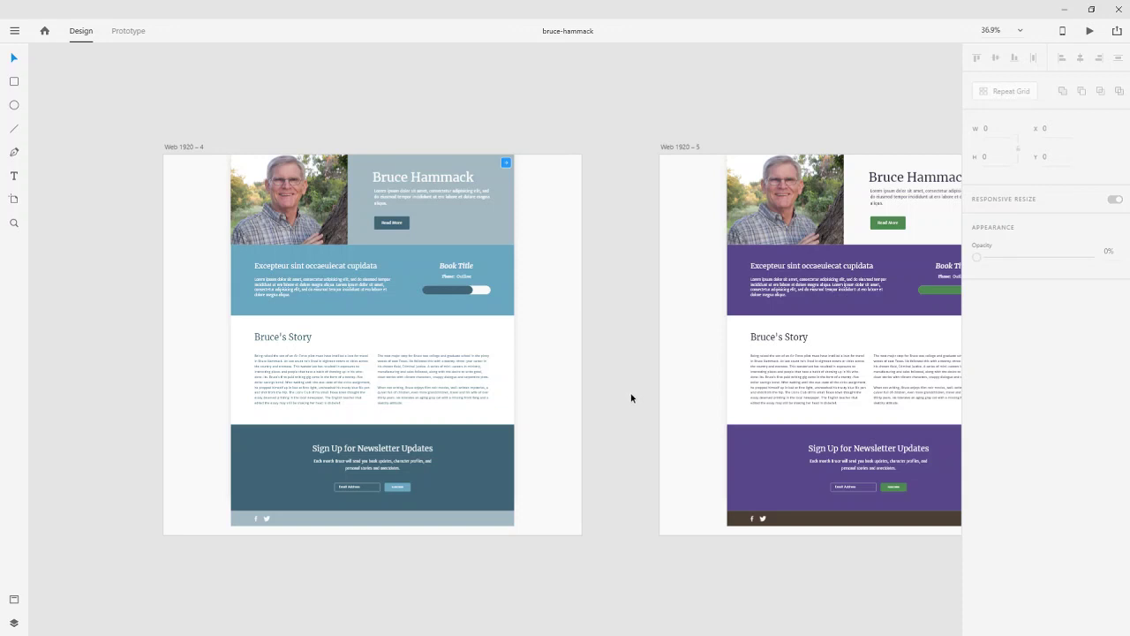
Step: Pan past the purple, green-gold and grey-rust mockups to centre the dark brown Web 1920 – 9
drag(916, 394, 499, 389)
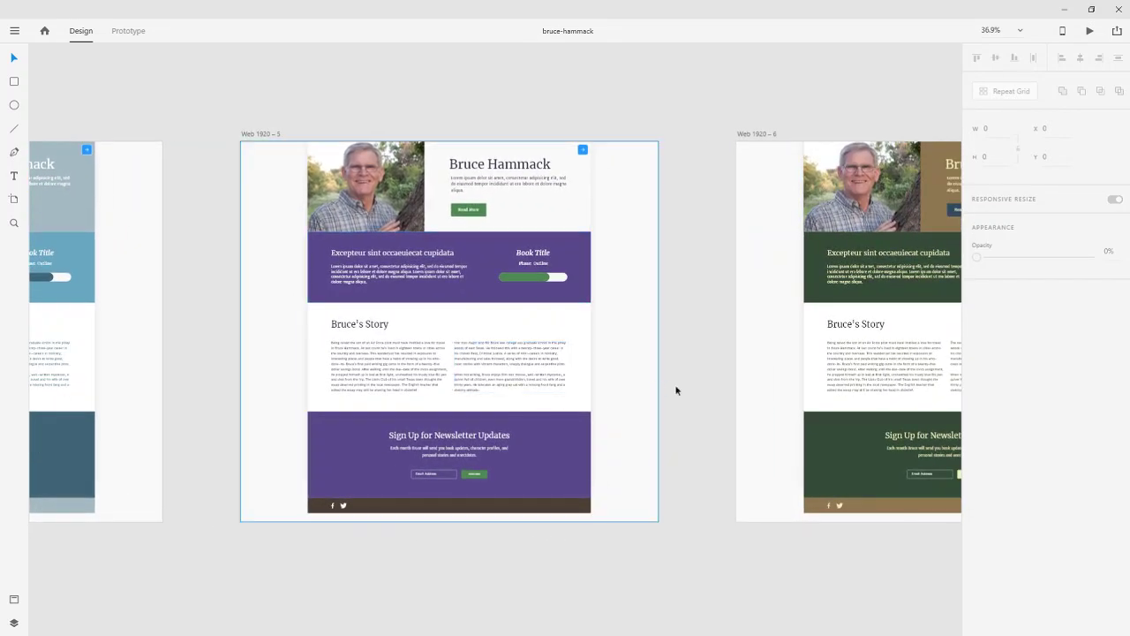
drag(731, 383, 374, 384)
drag(749, 348, 602, 371)
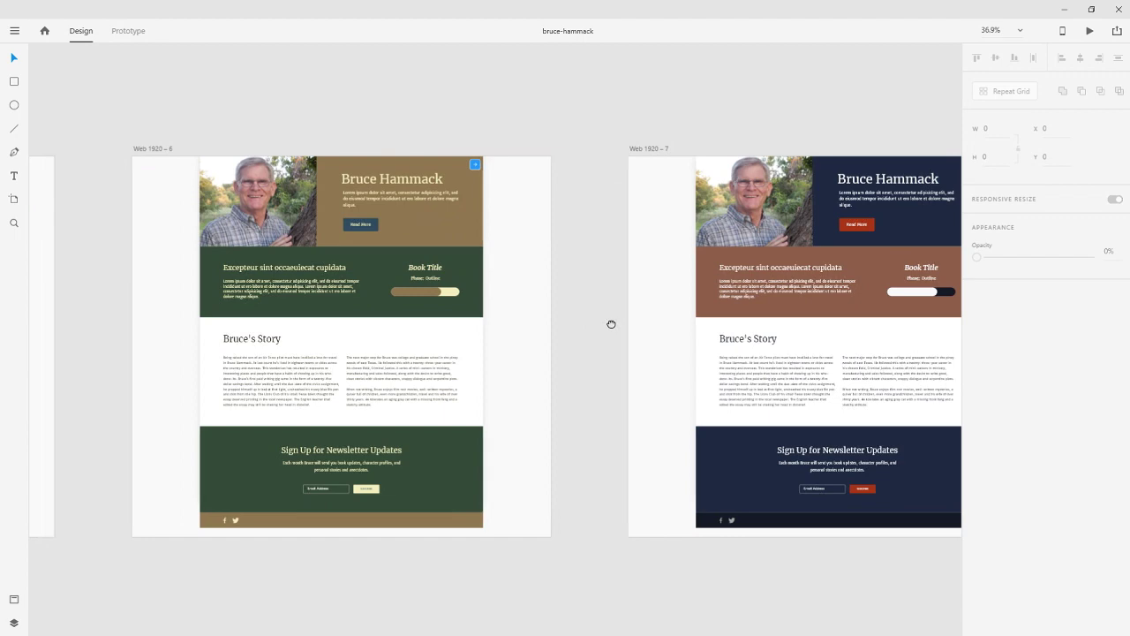
scroll(611, 324, right, 5)
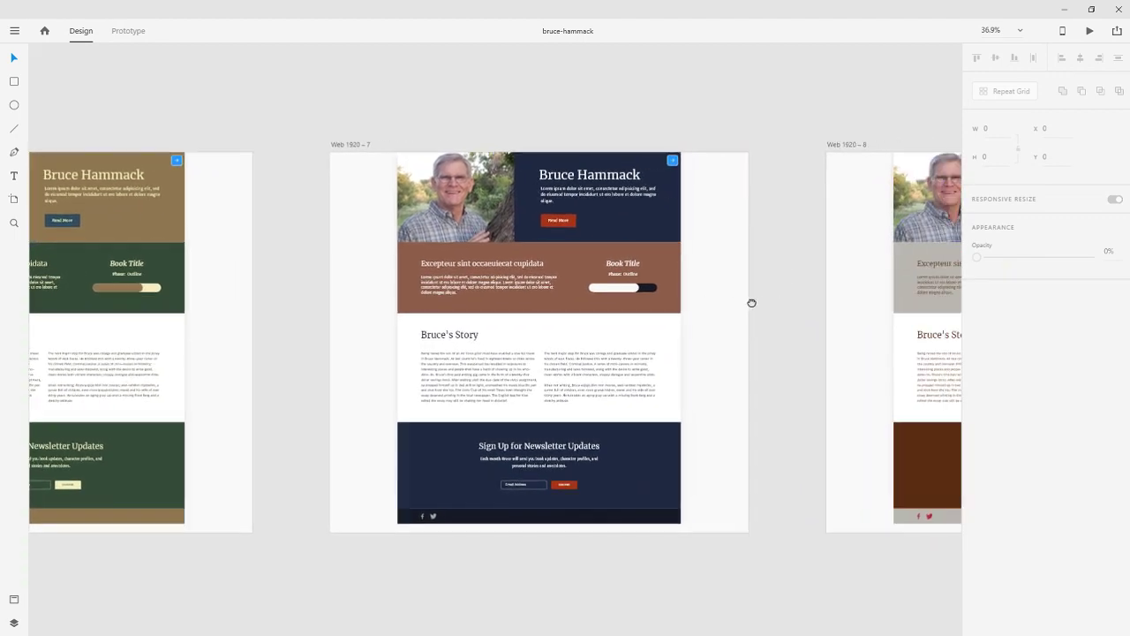
scroll(751, 303, right, 5)
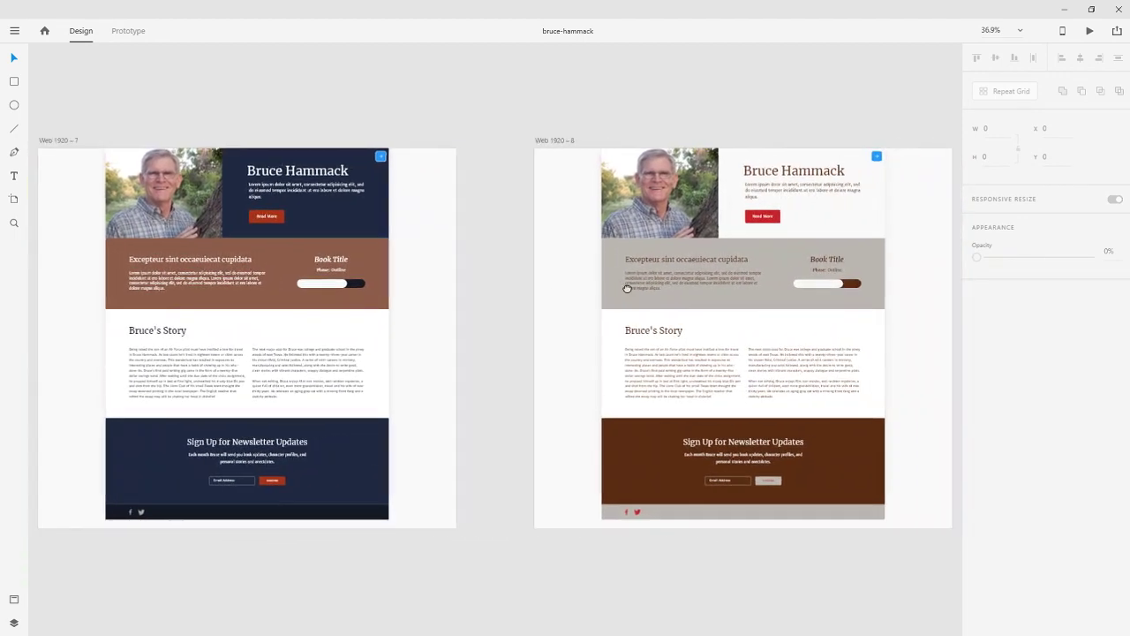
drag(868, 285, 701, 290)
drag(832, 285, 716, 279)
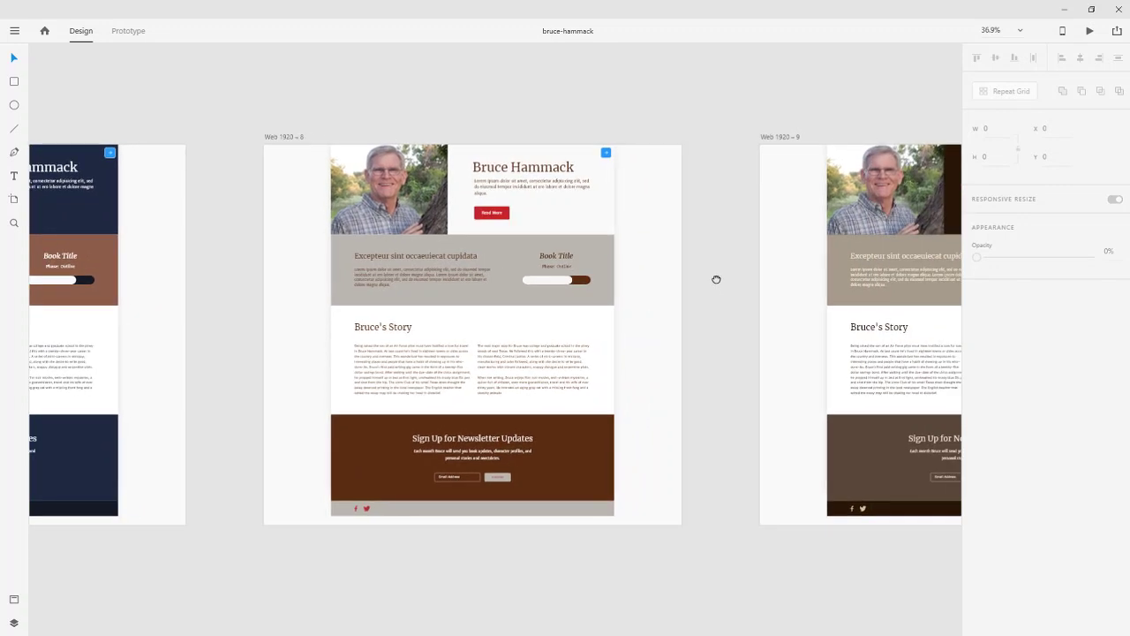
drag(863, 275, 712, 277)
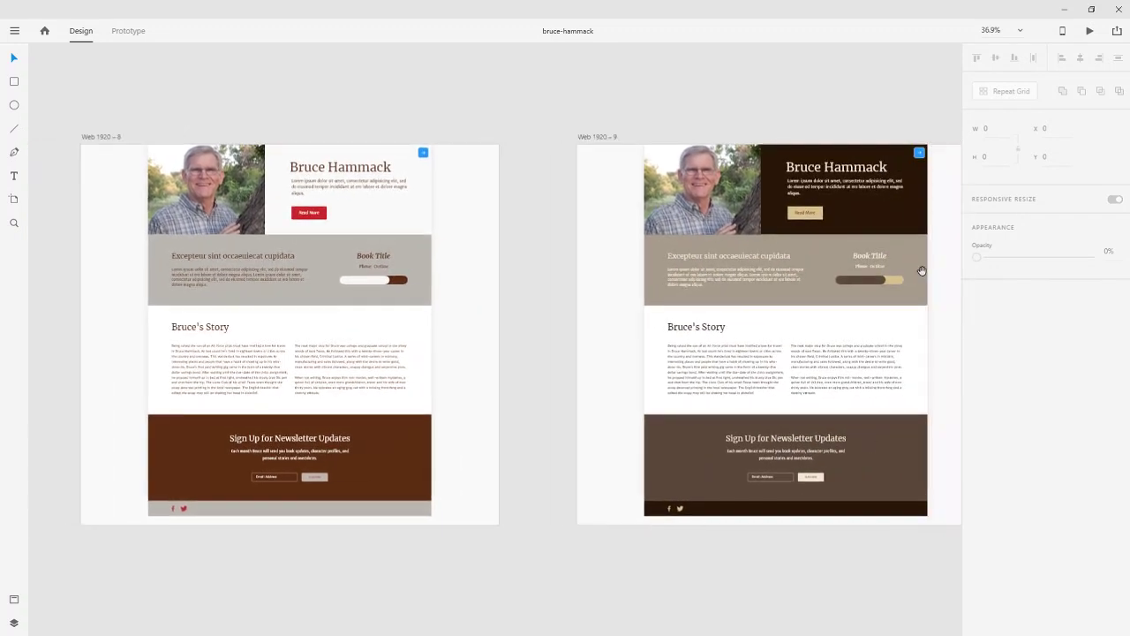
drag(921, 270, 806, 266)
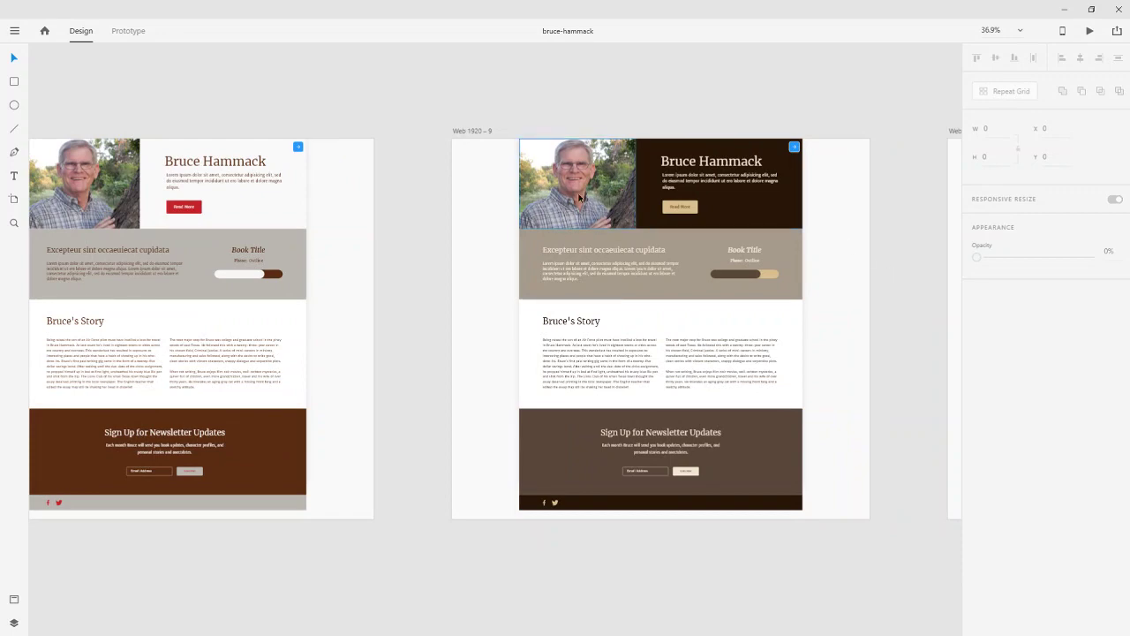
Step: Scroll the canvas back to centre the navy and terracotta mockup Web 1920 – 7
scroll(408, 287, left, 15)
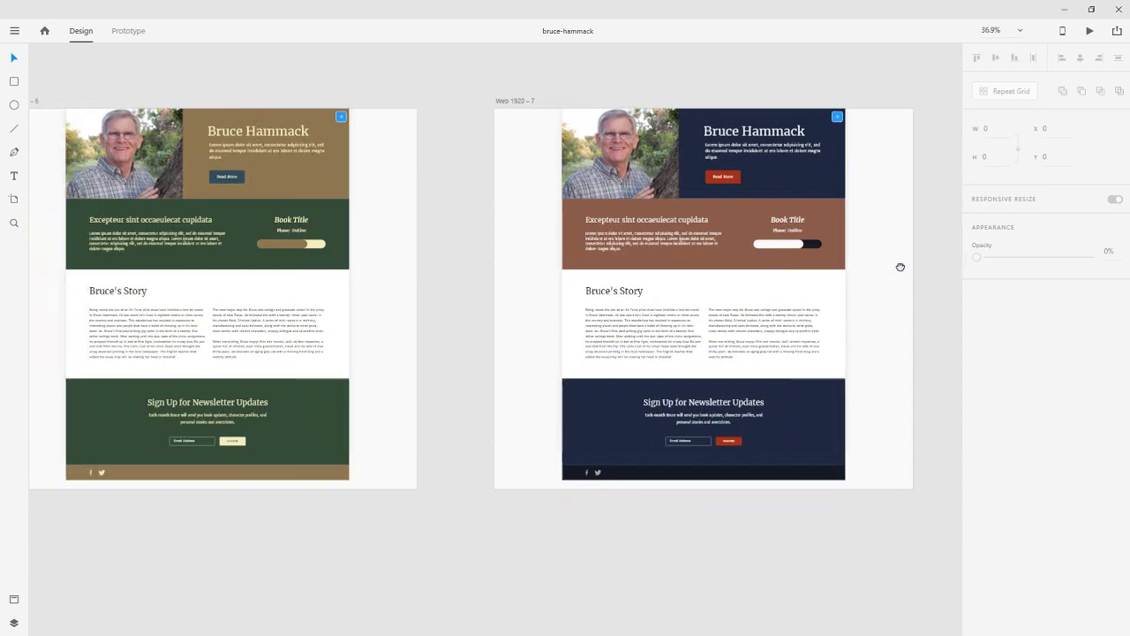
scroll(641, 255, left, 3)
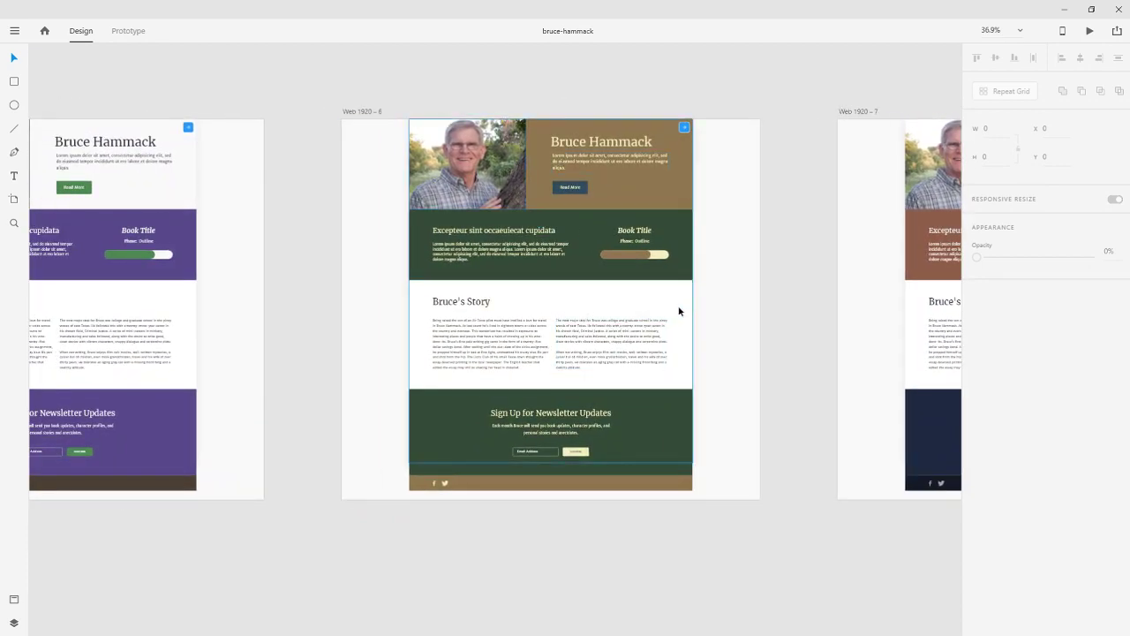
scroll(741, 300, right, 10)
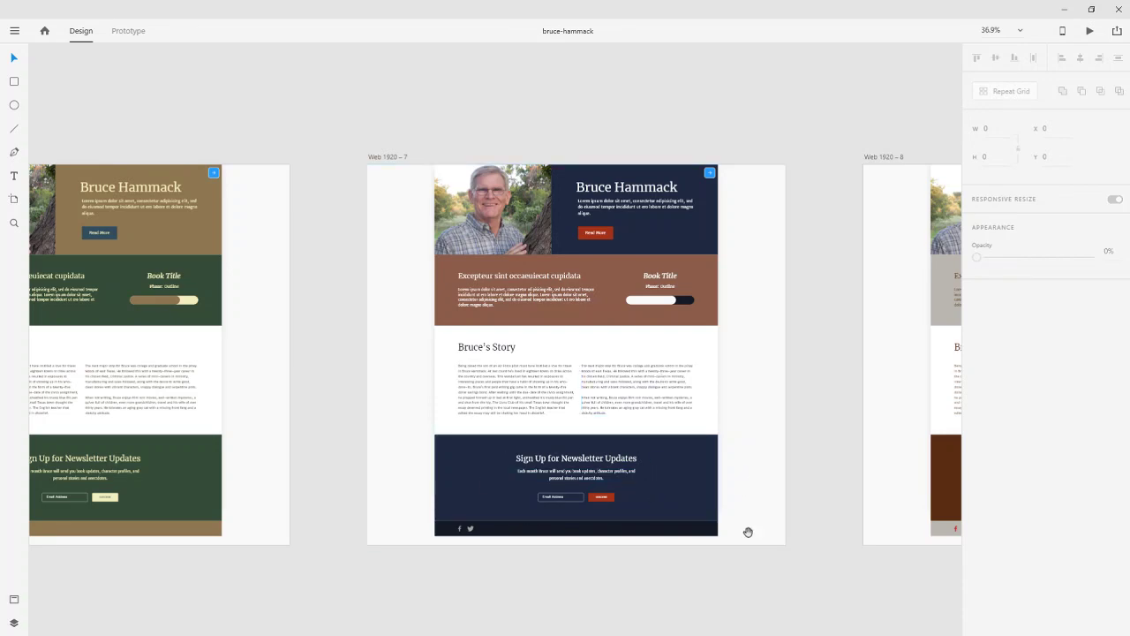
drag(747, 529, 772, 166)
drag(779, 382, 767, 128)
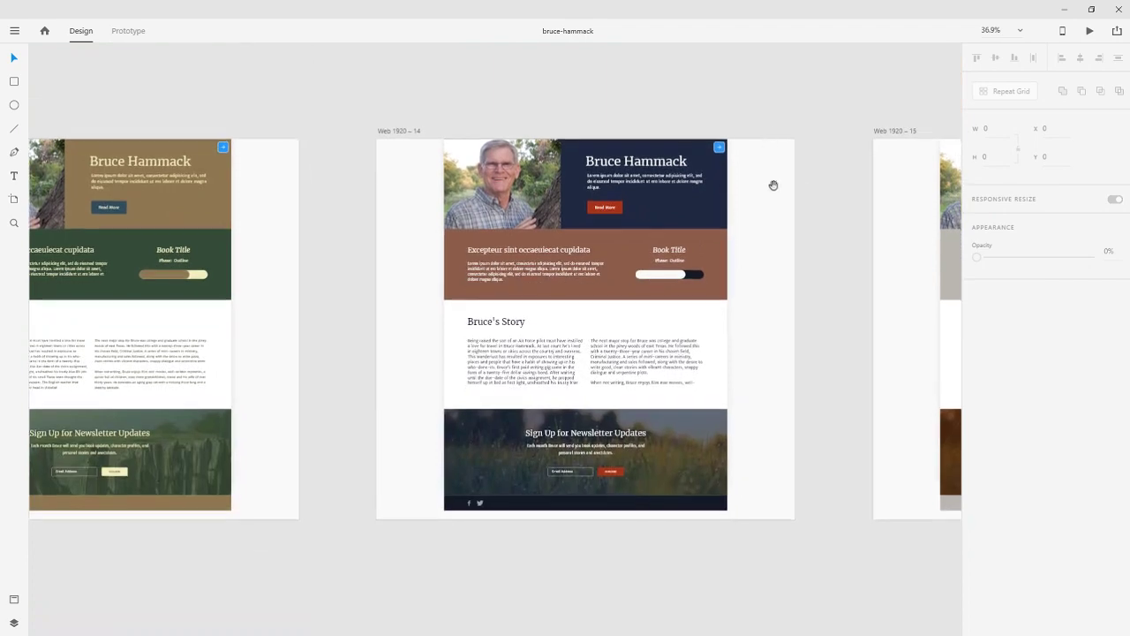
drag(356, 504, 689, 457)
scroll(689, 457, left, 3)
scroll(765, 462, left, 2)
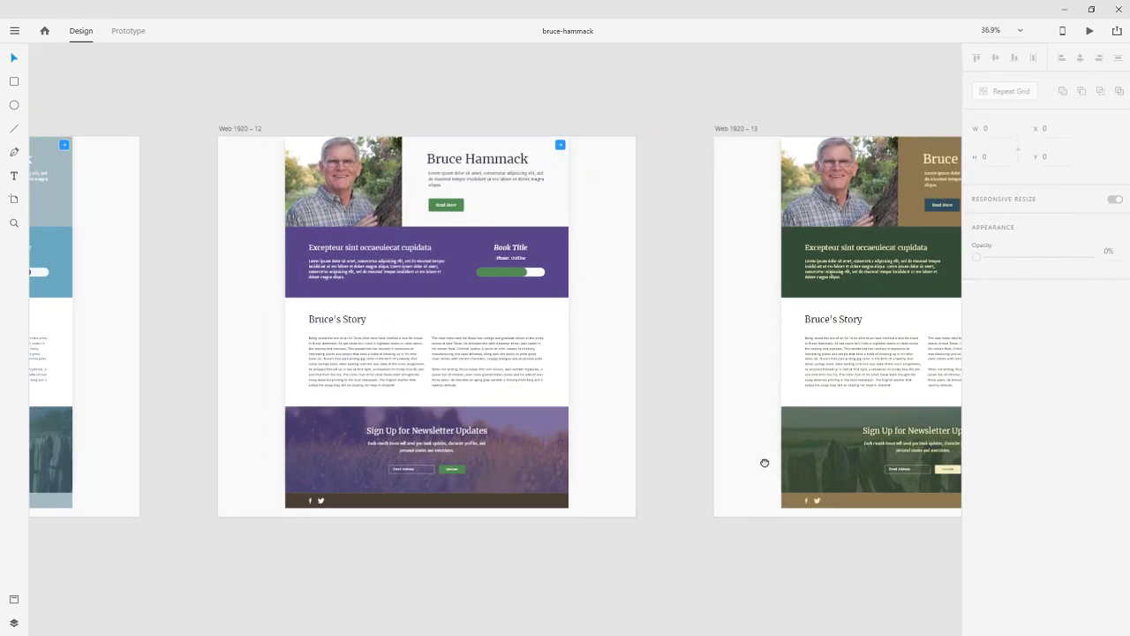
scroll(801, 463, right, 10)
scroll(457, 434, right, 2)
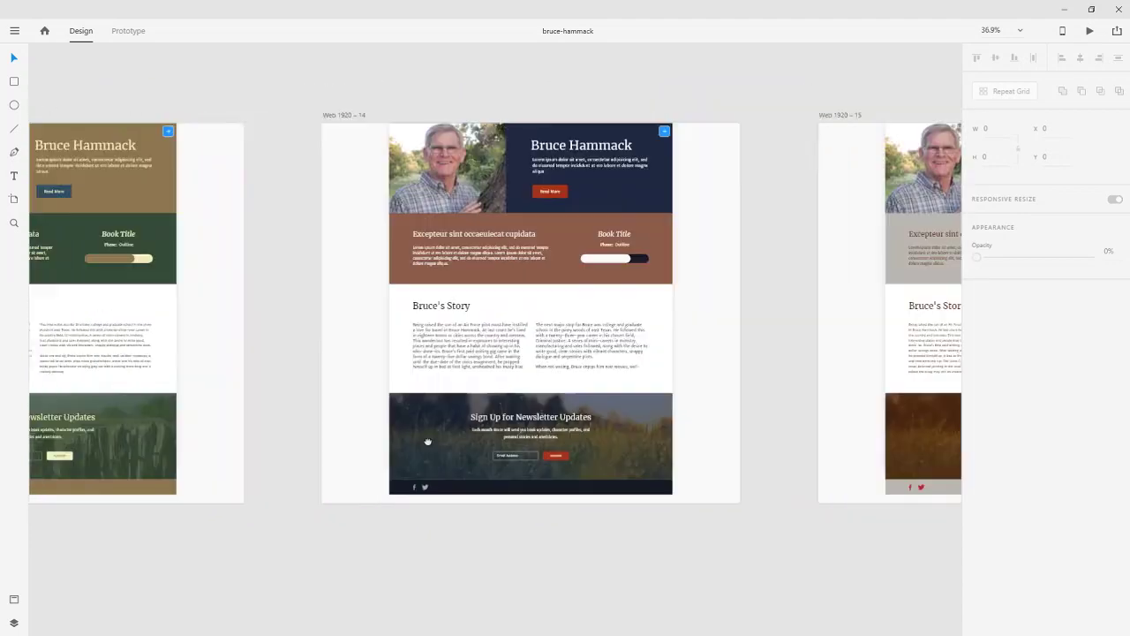
scroll(651, 429, left, 2)
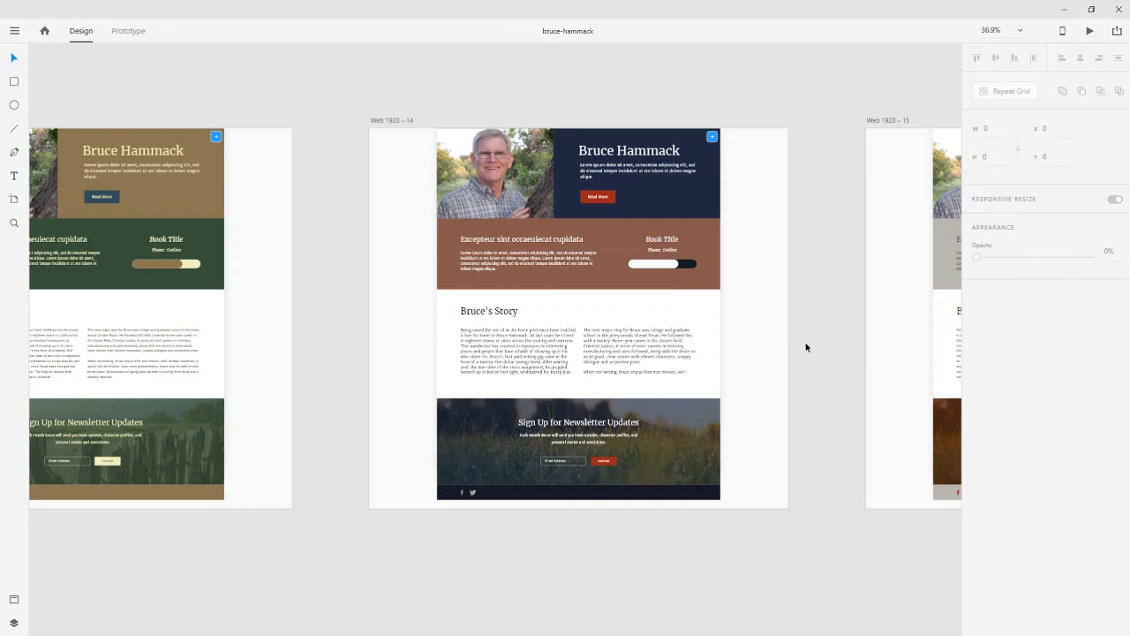
mouse_move(330, 632)
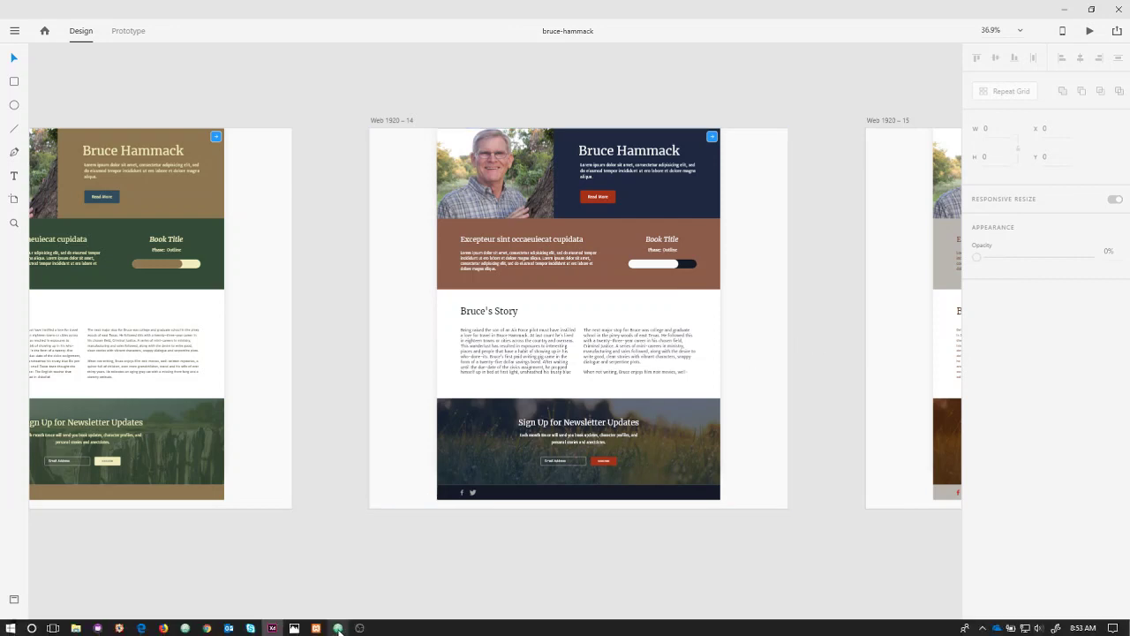
click(208, 629)
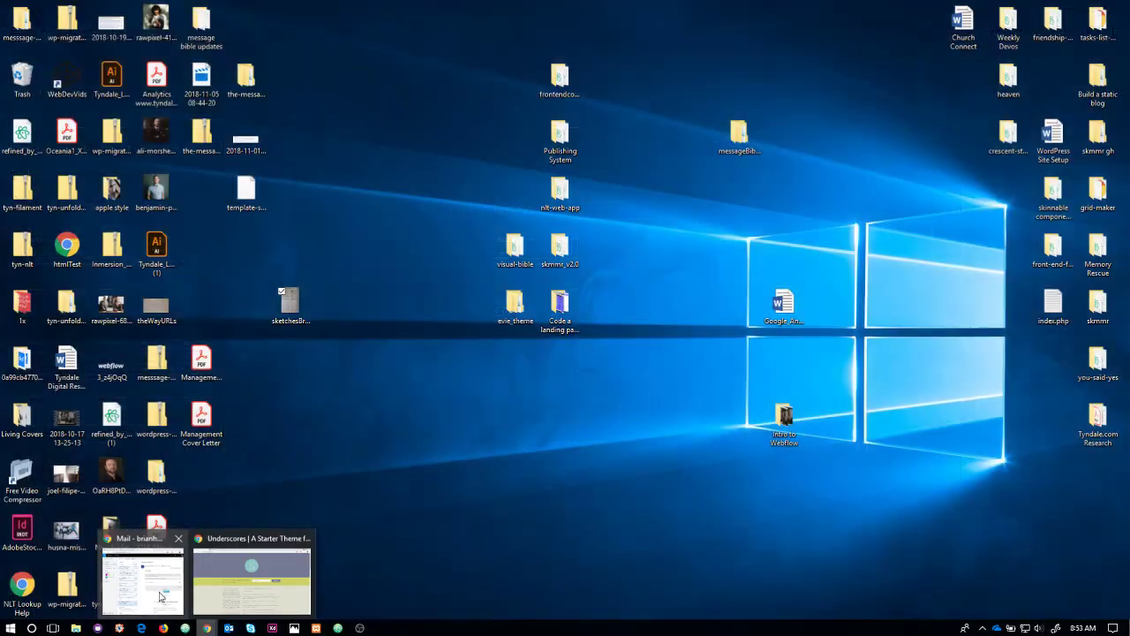
click(249, 582)
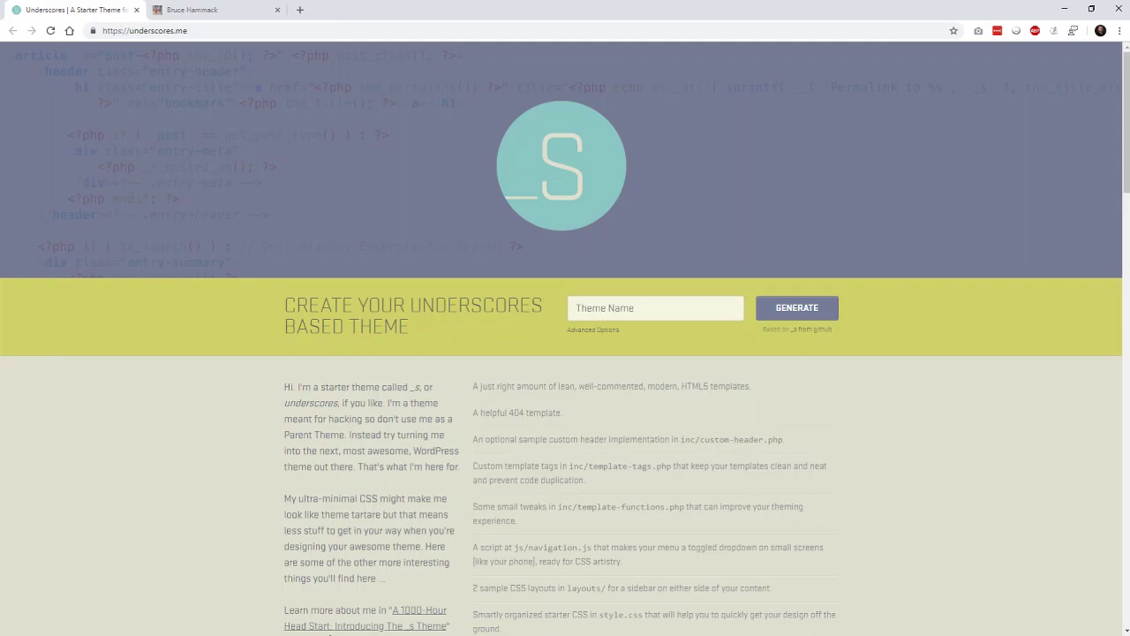
mouse_move(325, 630)
click(272, 628)
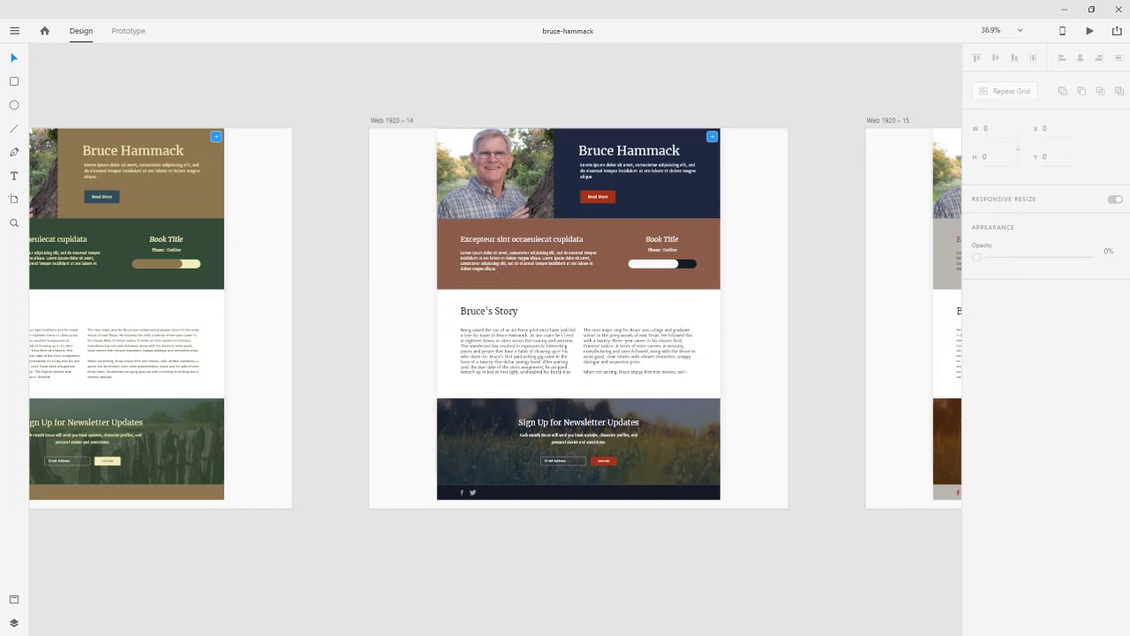
mouse_move(426, 630)
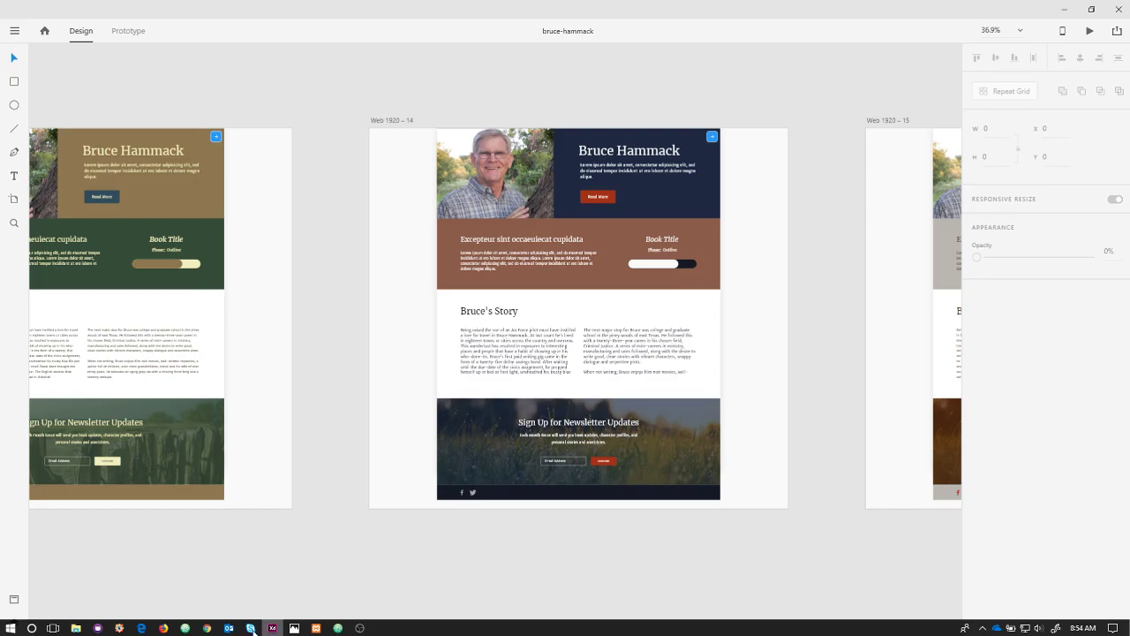
mouse_move(207, 628)
click(234, 578)
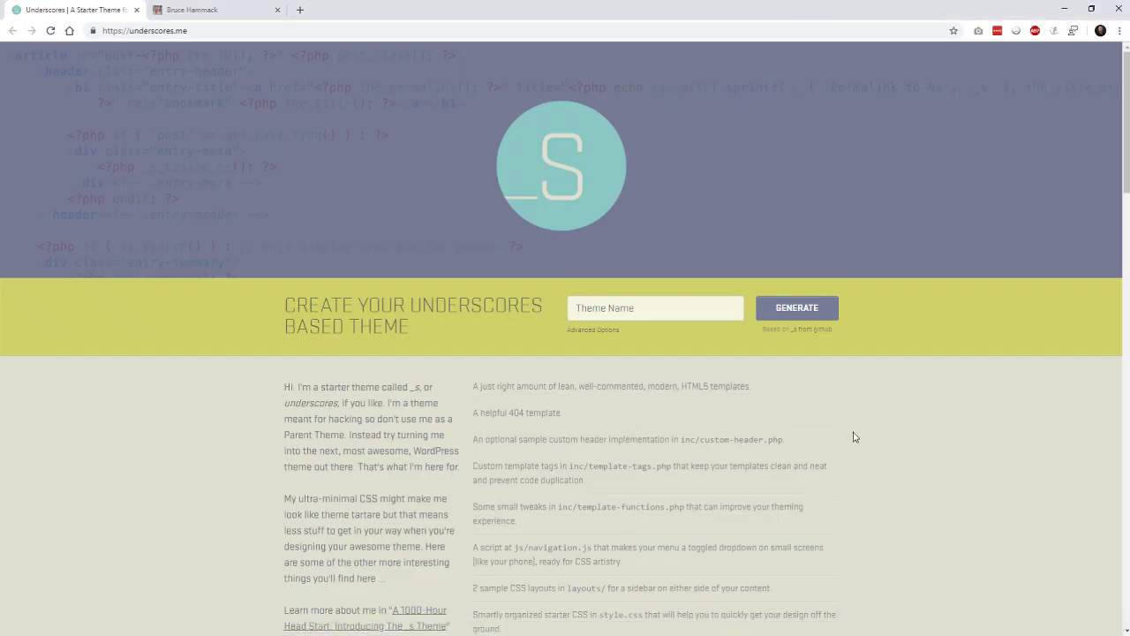
scroll(882, 442, down, 3)
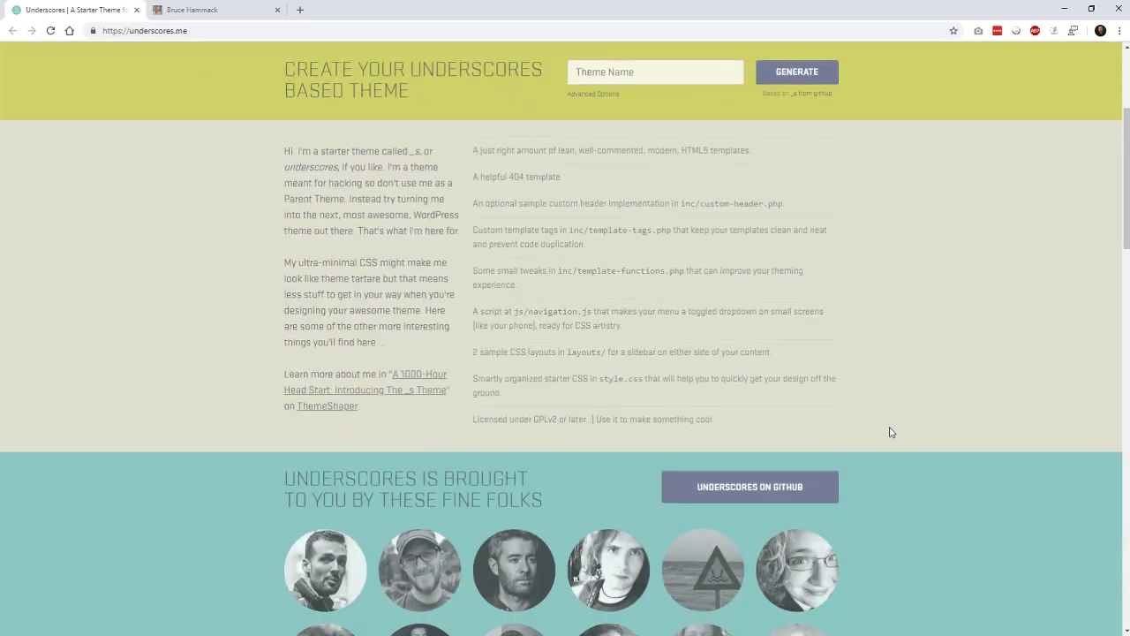
scroll(890, 432, down, 3)
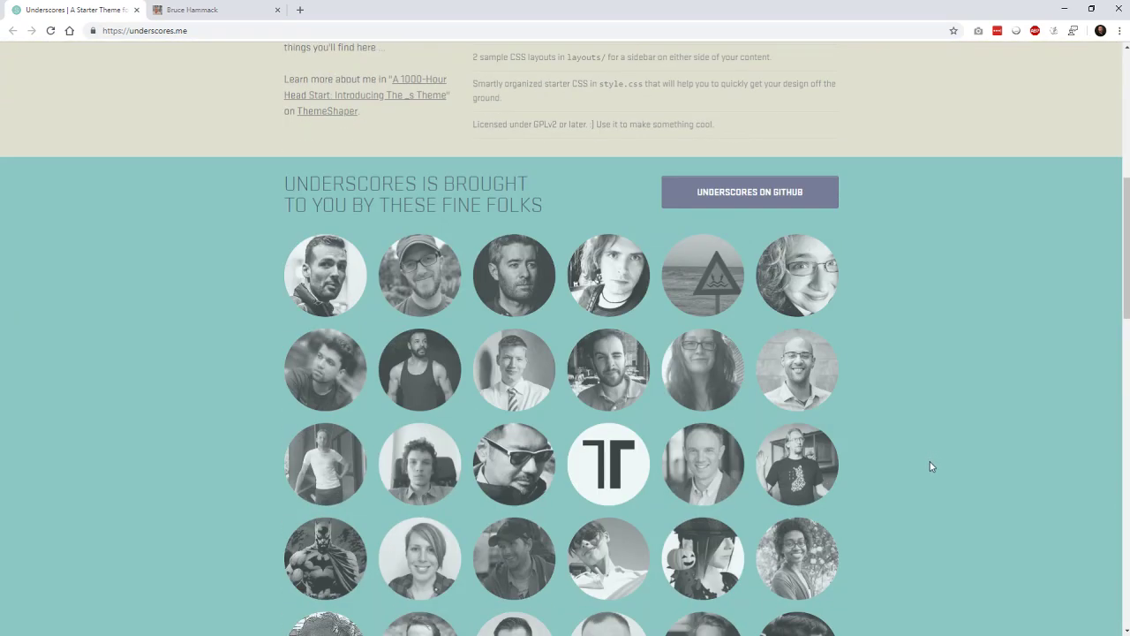
scroll(930, 467, down, 15)
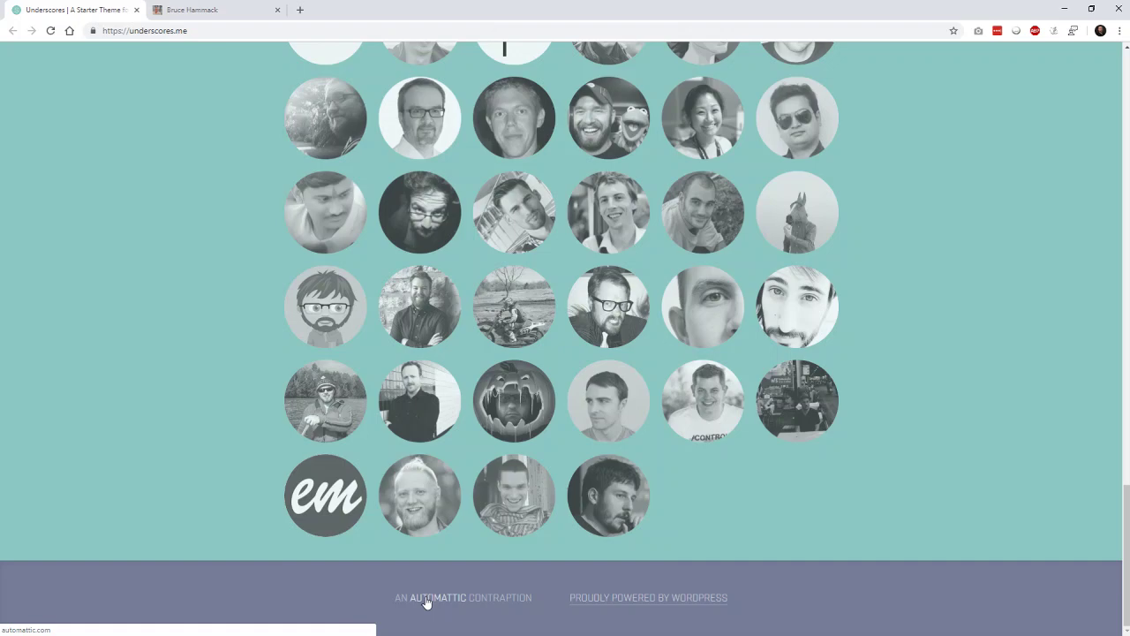
drag(1126, 599, 1084, 235)
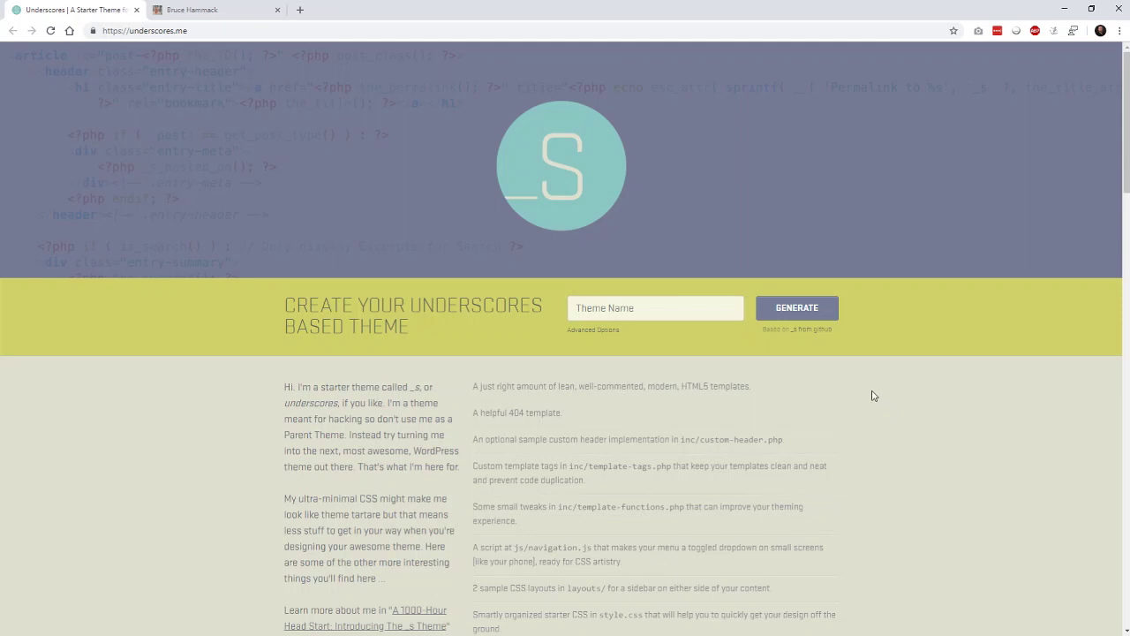
Step: Reveal the Underscores Advanced Options fields and place the cursor in the Description box
click(660, 306)
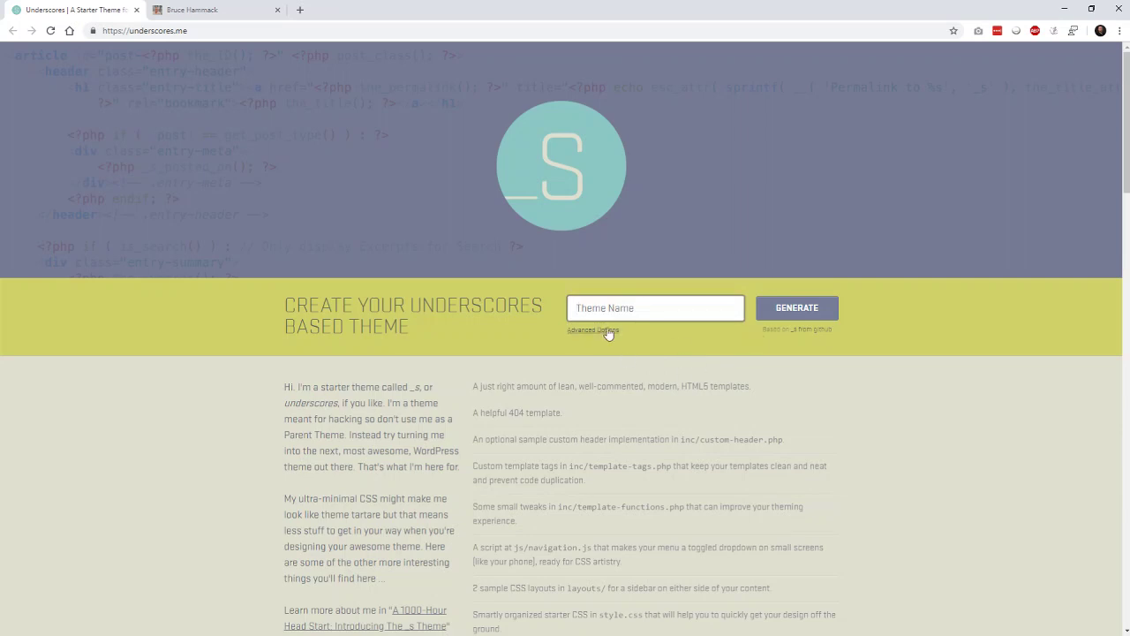
click(607, 330)
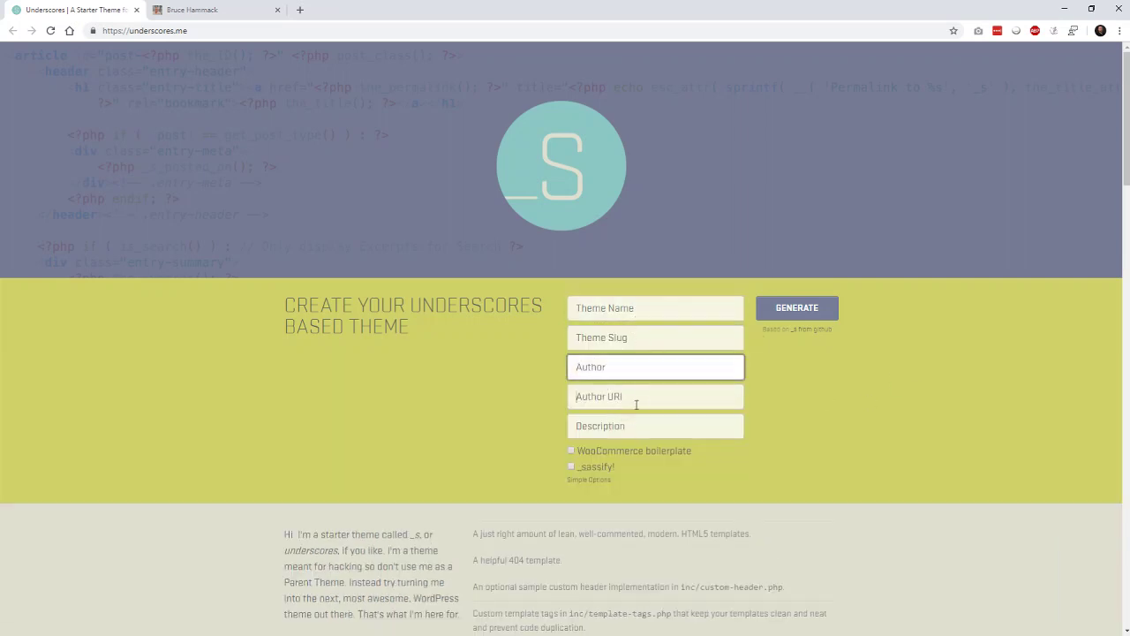
click(643, 425)
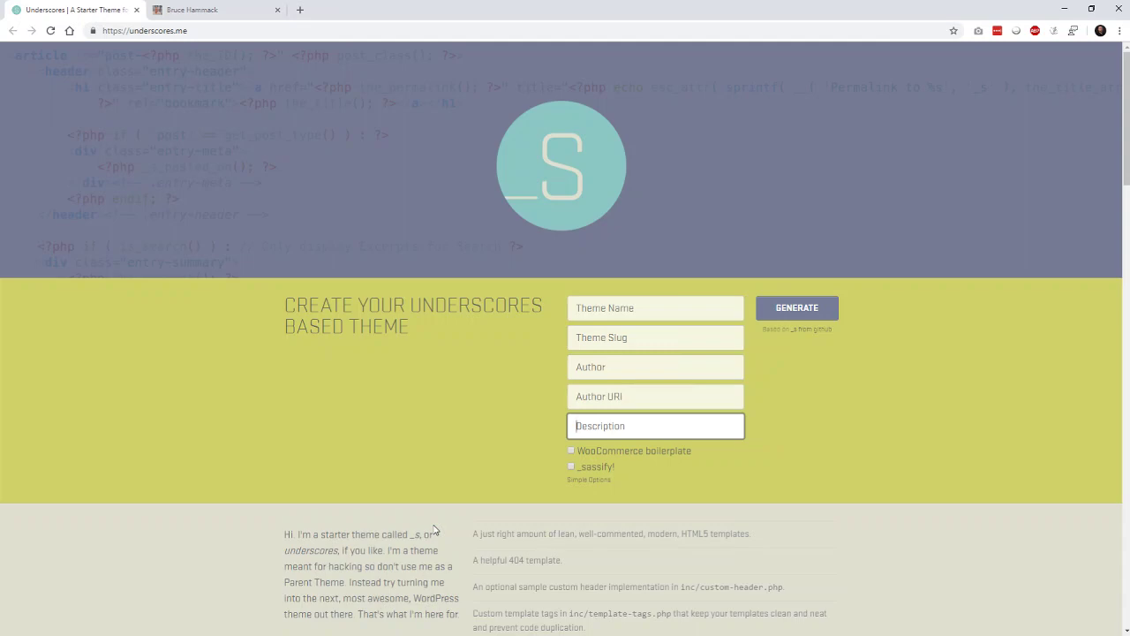
Step: Close the header.php tab in Atom, then check and close the XAMPP Control Panel
click(338, 630)
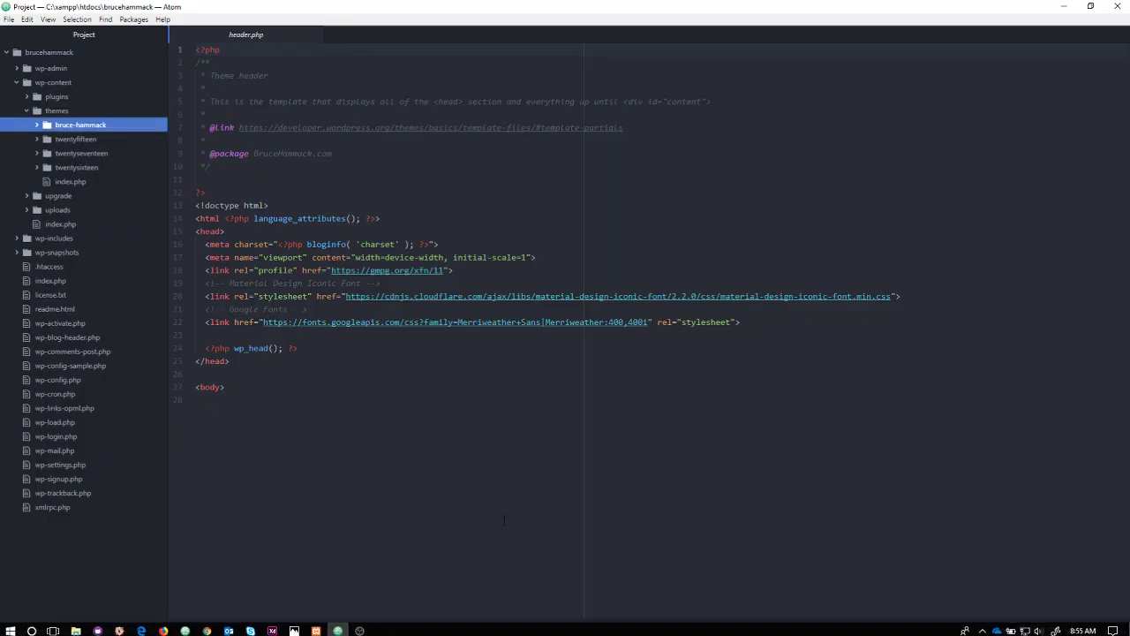
click(317, 37)
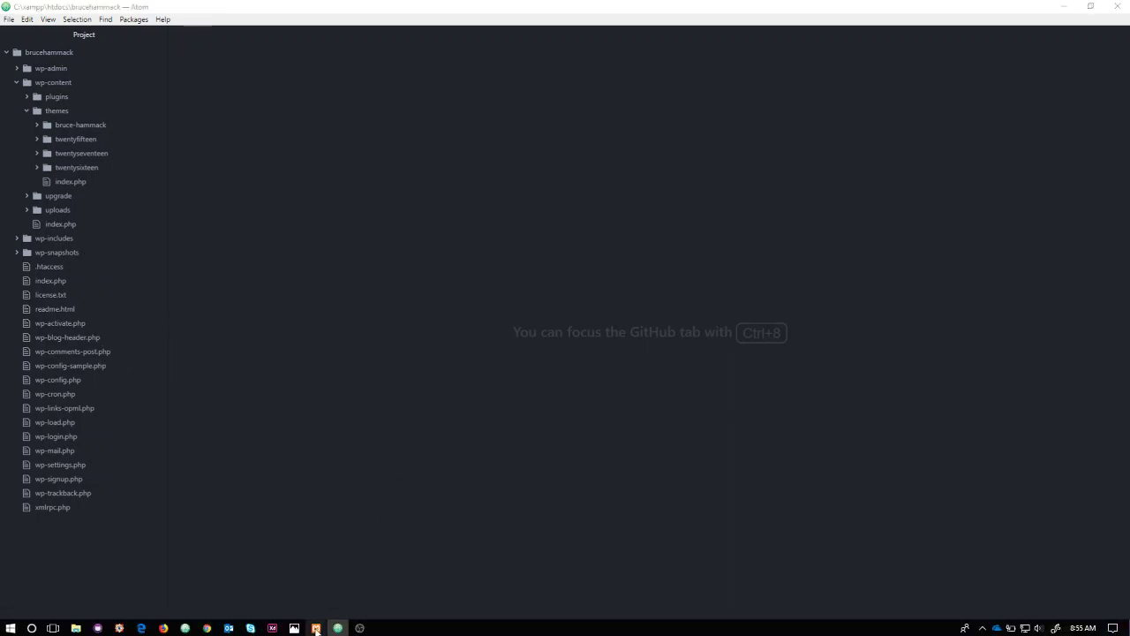
click(317, 630)
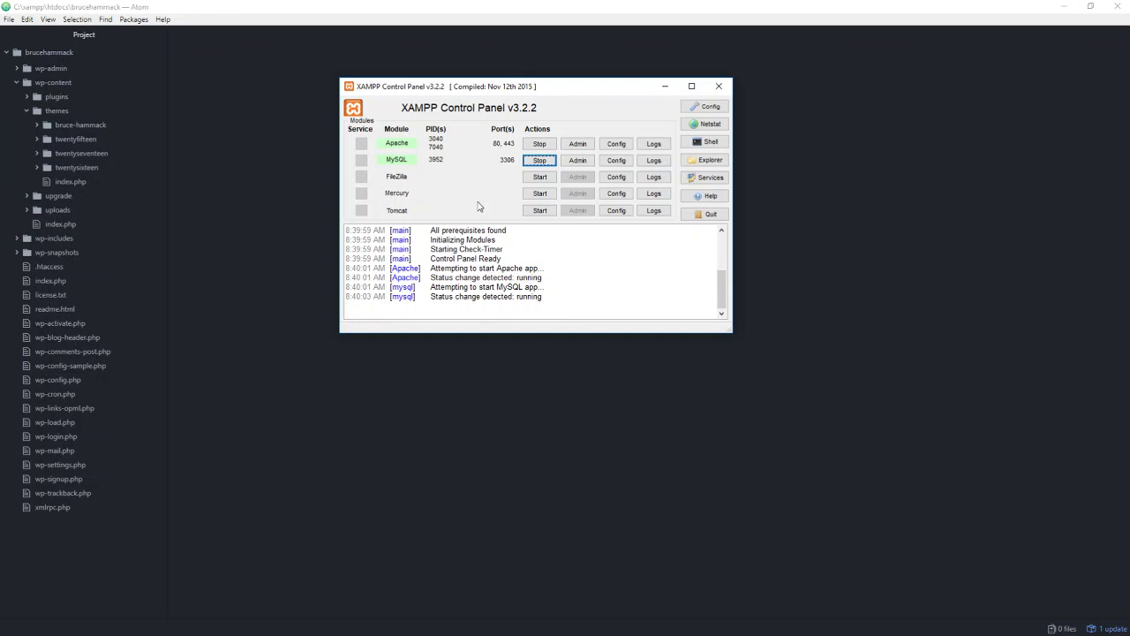
click(720, 89)
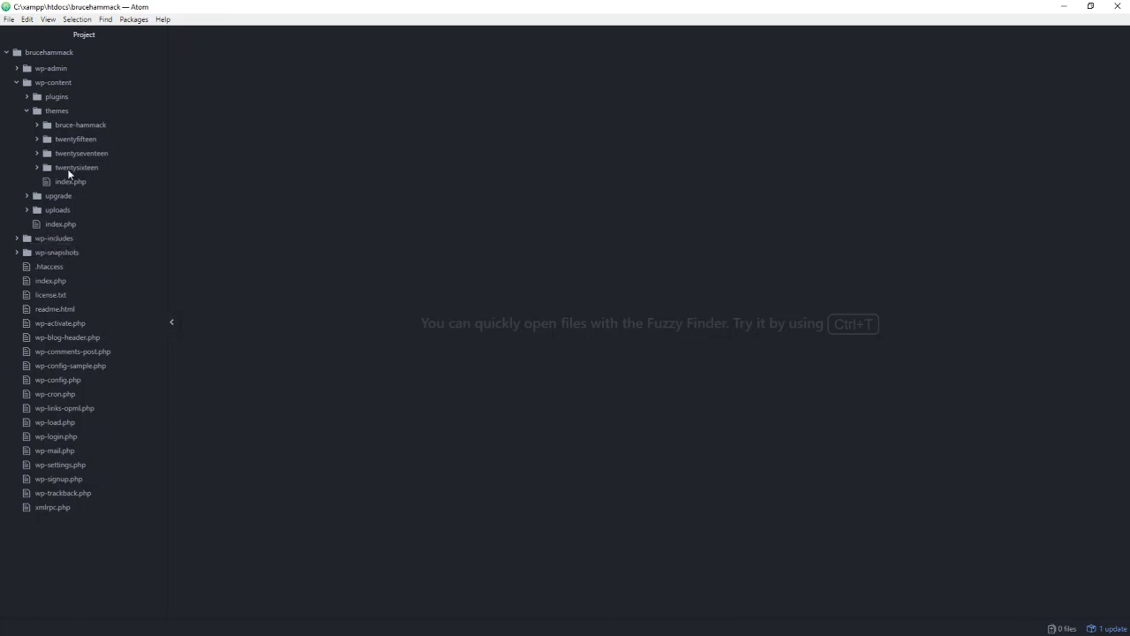
click(78, 125)
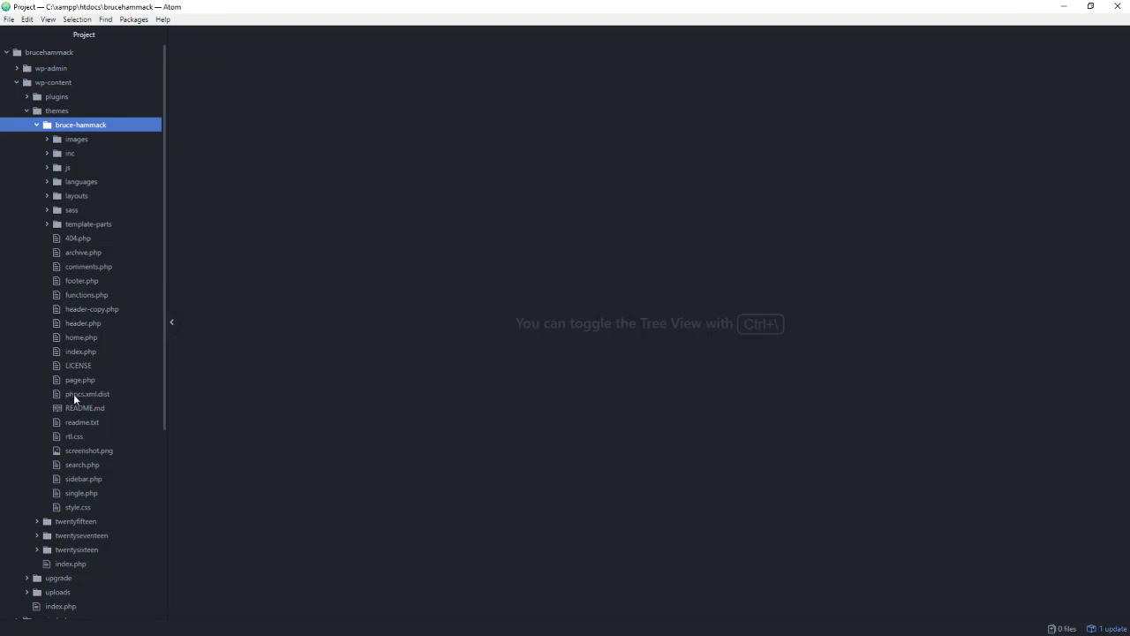
click(82, 336)
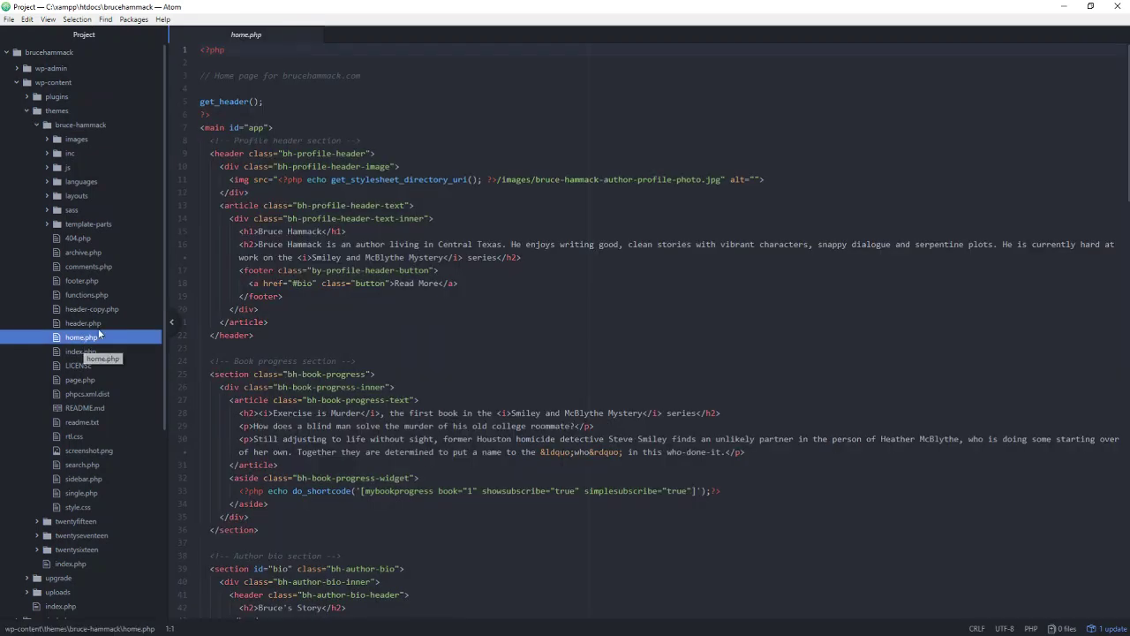
click(91, 309)
scroll(413, 423, down, 2)
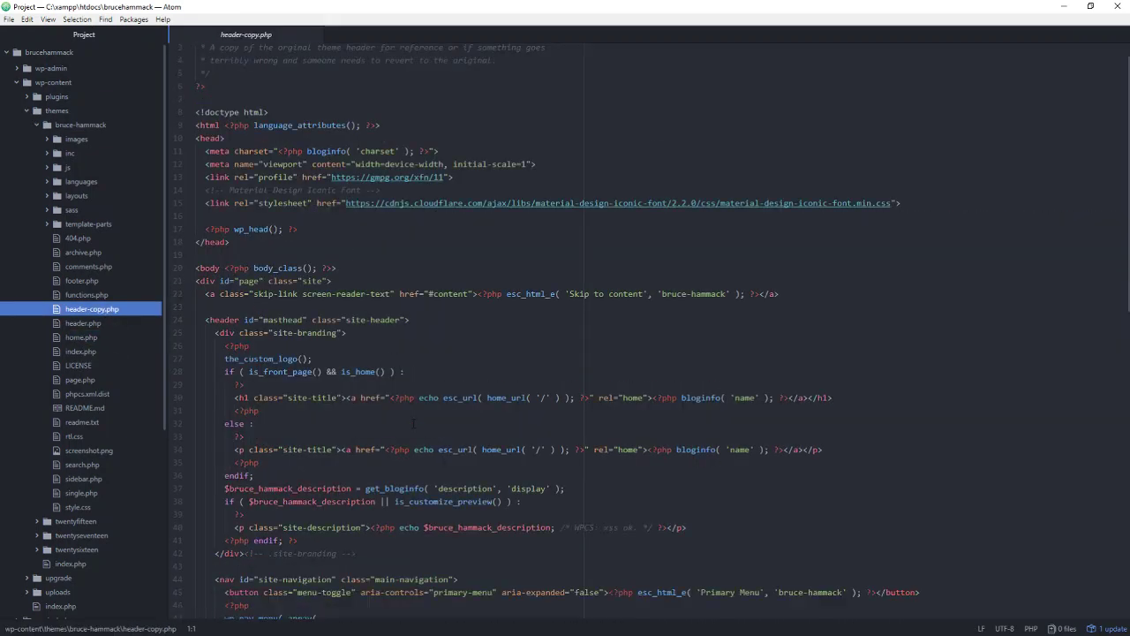
scroll(413, 424, down, 3)
scroll(413, 422, up, 4)
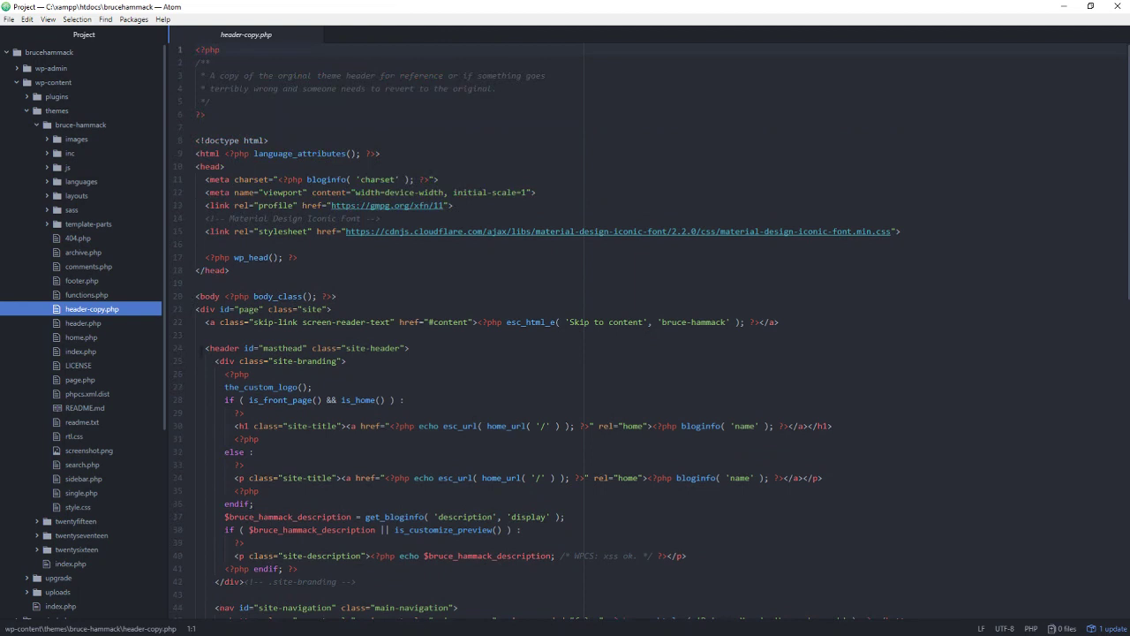
click(93, 323)
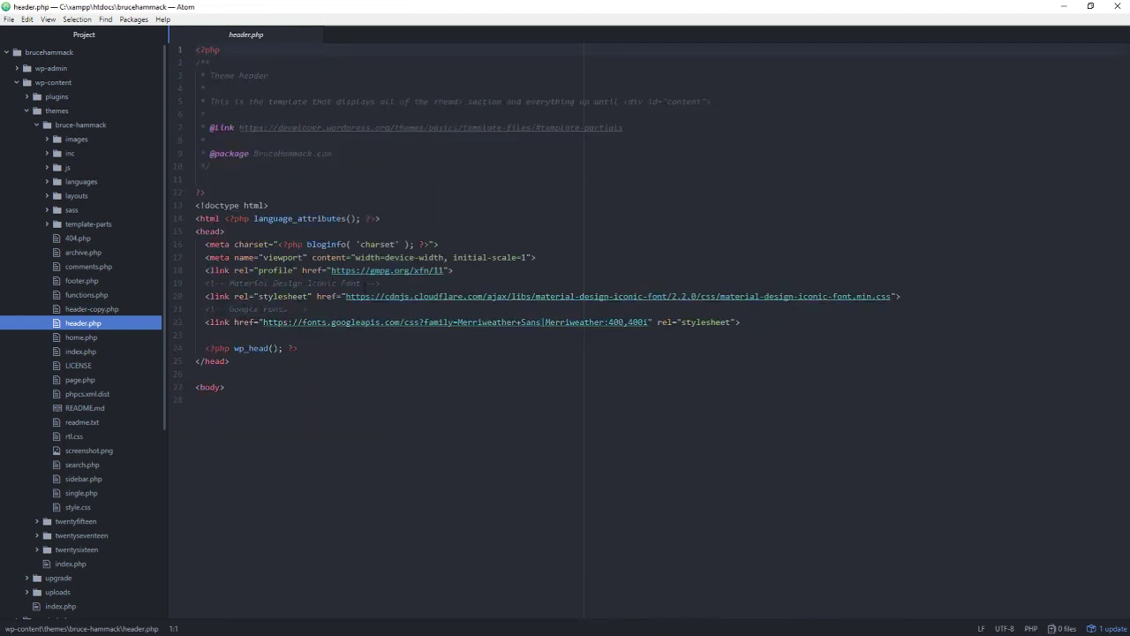
drag(229, 282, 366, 282)
drag(230, 309, 303, 309)
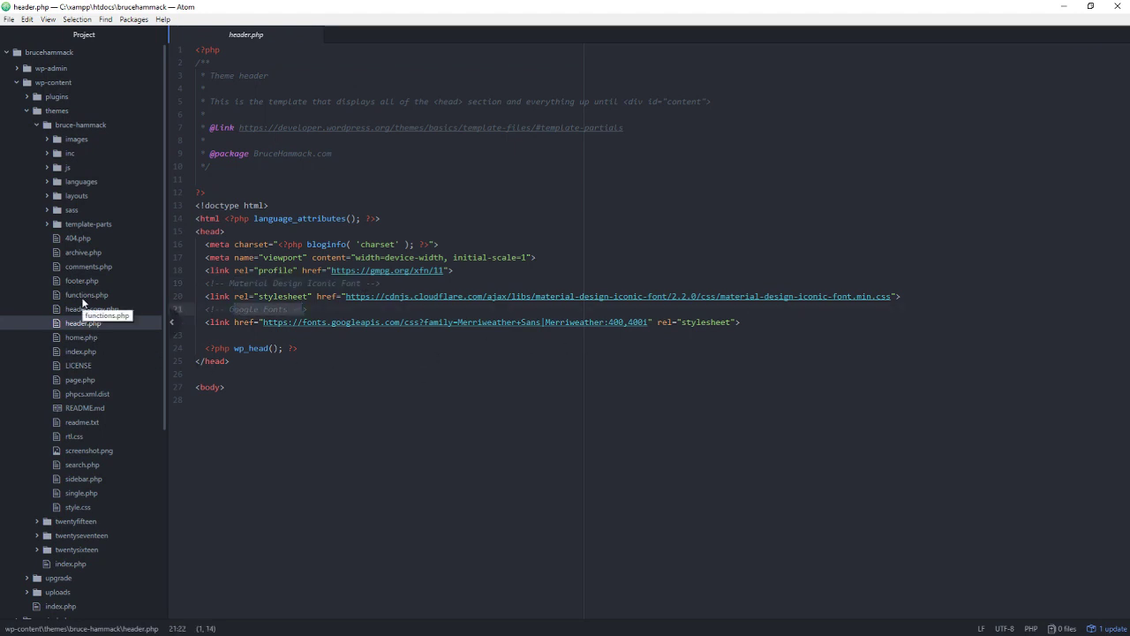
Step: Expand sass and js, open app.js and highlight its link-scrolling code on lines 7–29
click(70, 214)
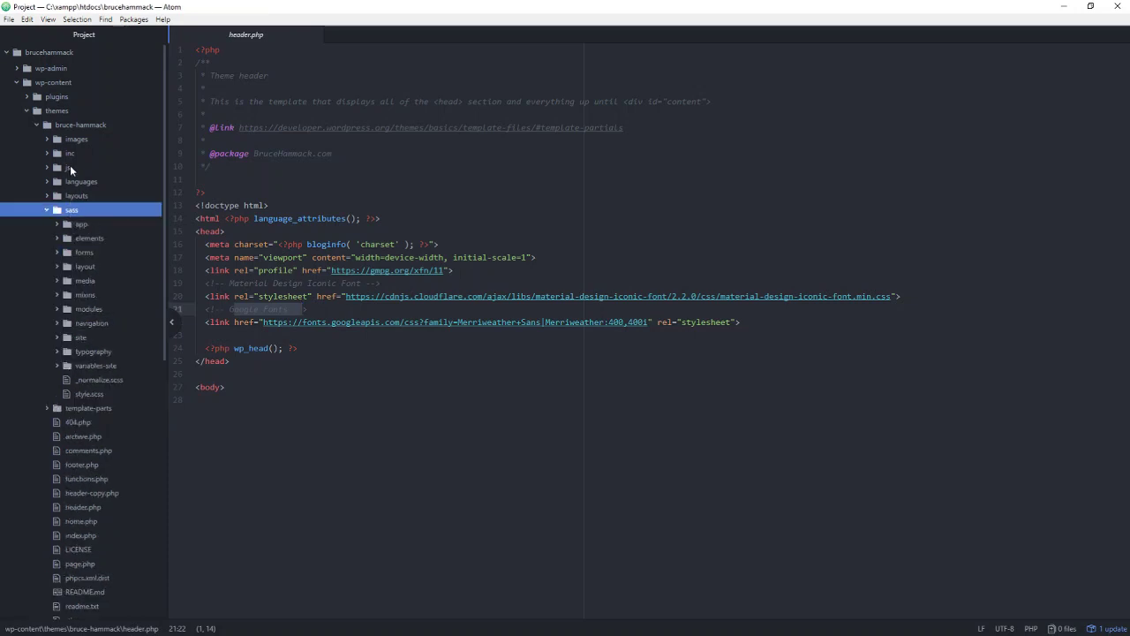
click(67, 167)
click(85, 182)
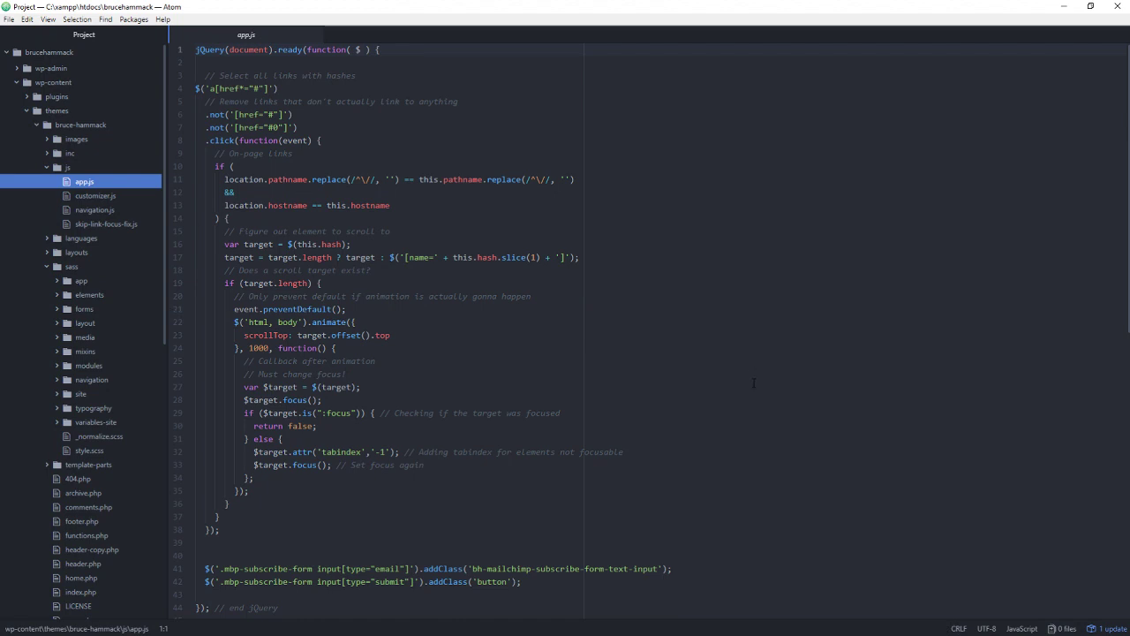
scroll(756, 375, down, 4)
scroll(752, 377, up, 2)
scroll(752, 377, up, 1)
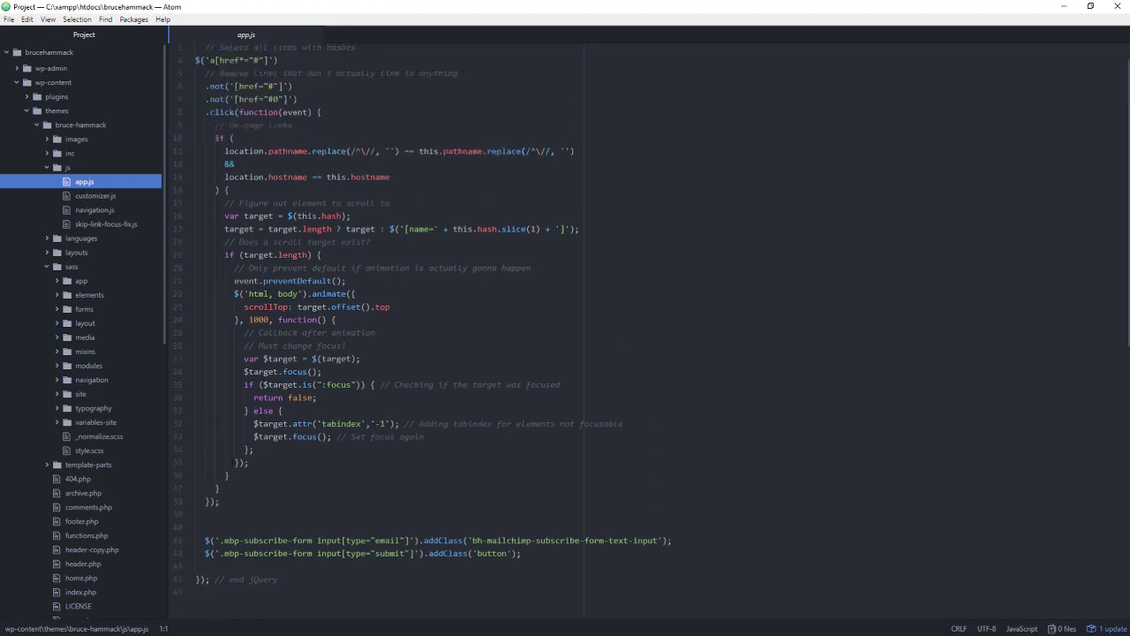
scroll(617, 307, up, 1)
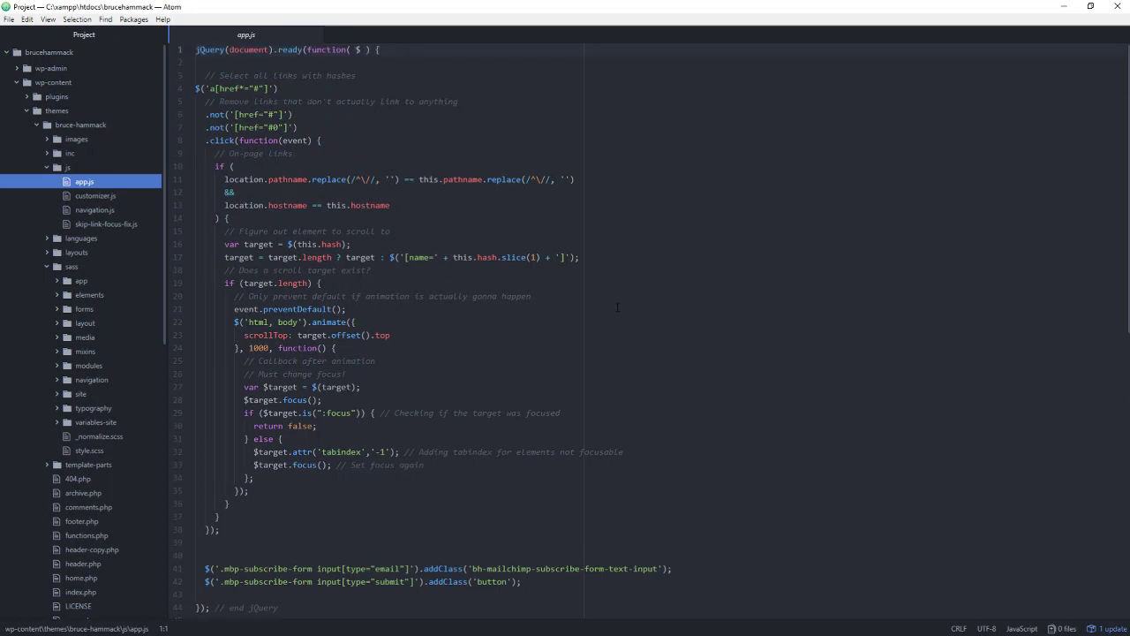
drag(198, 127, 468, 412)
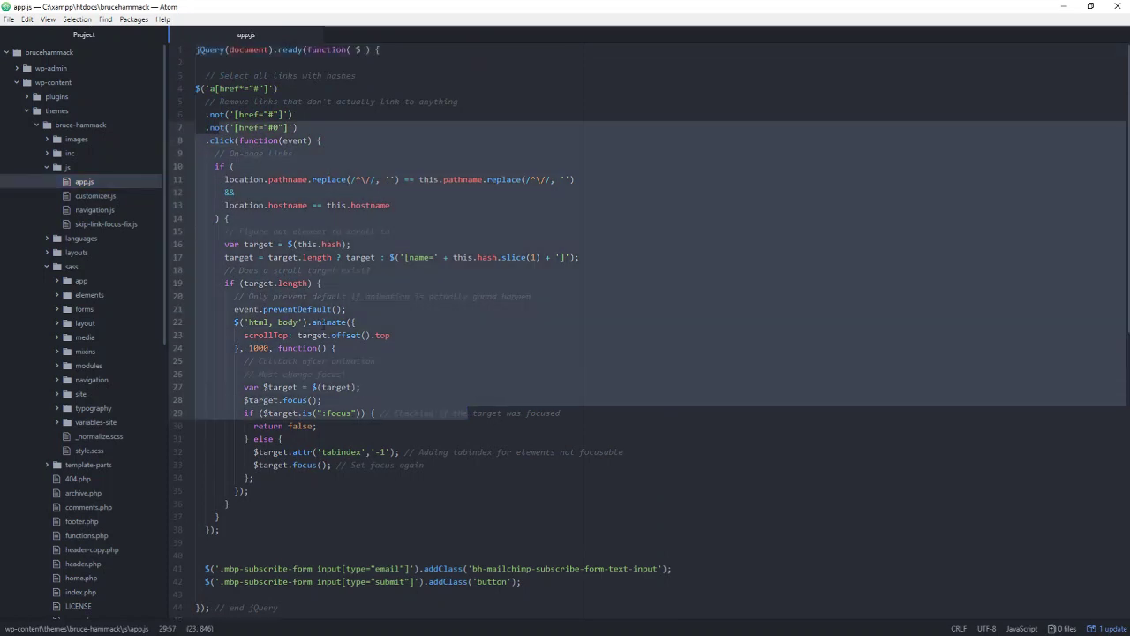
click(287, 309)
click(68, 168)
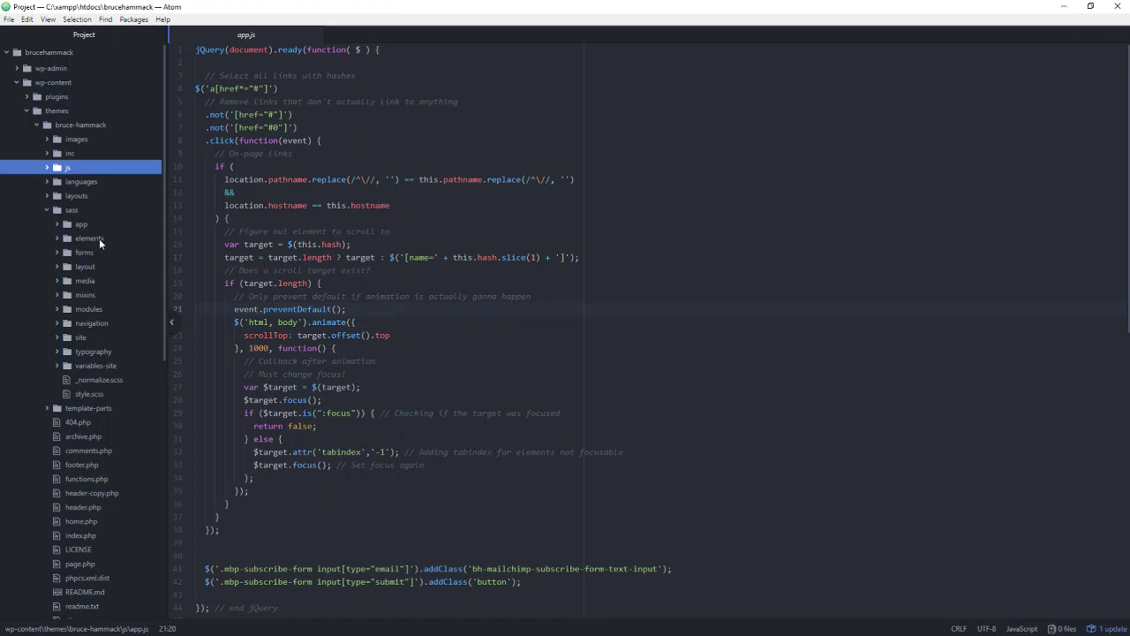
Step: Close app.js, glance into the plugins folder, then open sass/app/_author-bio.scss
click(315, 35)
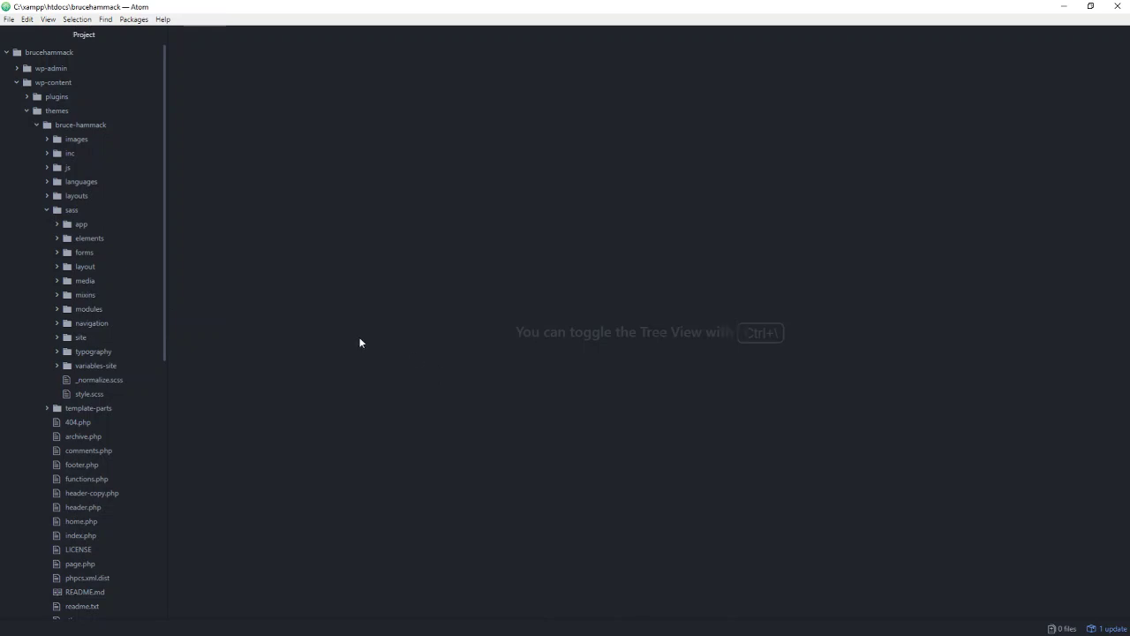
click(62, 97)
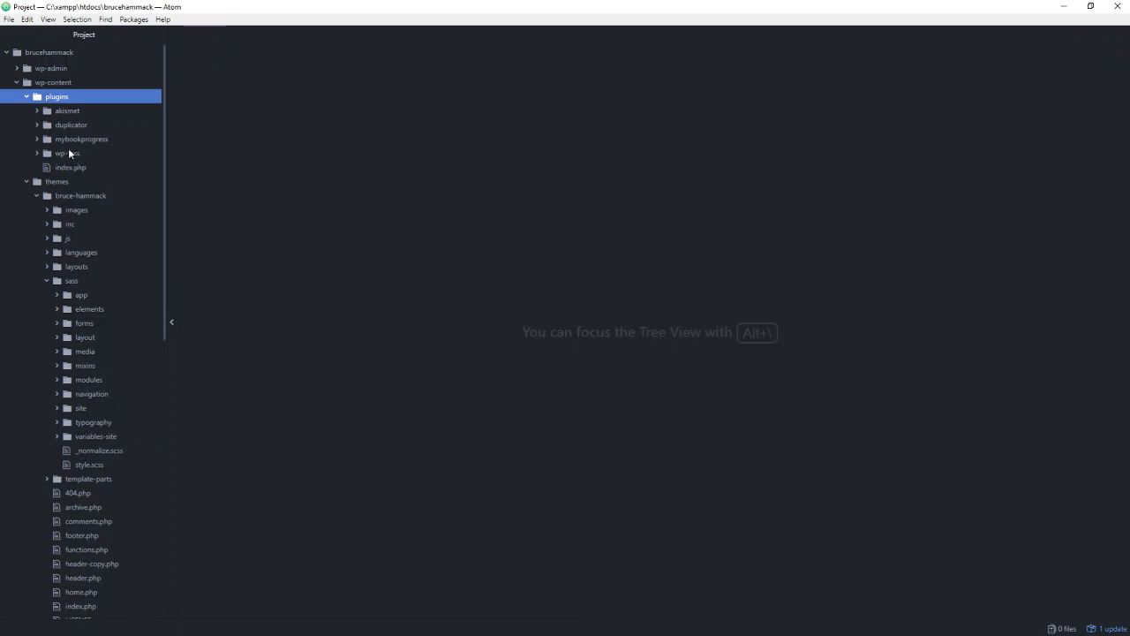
click(67, 99)
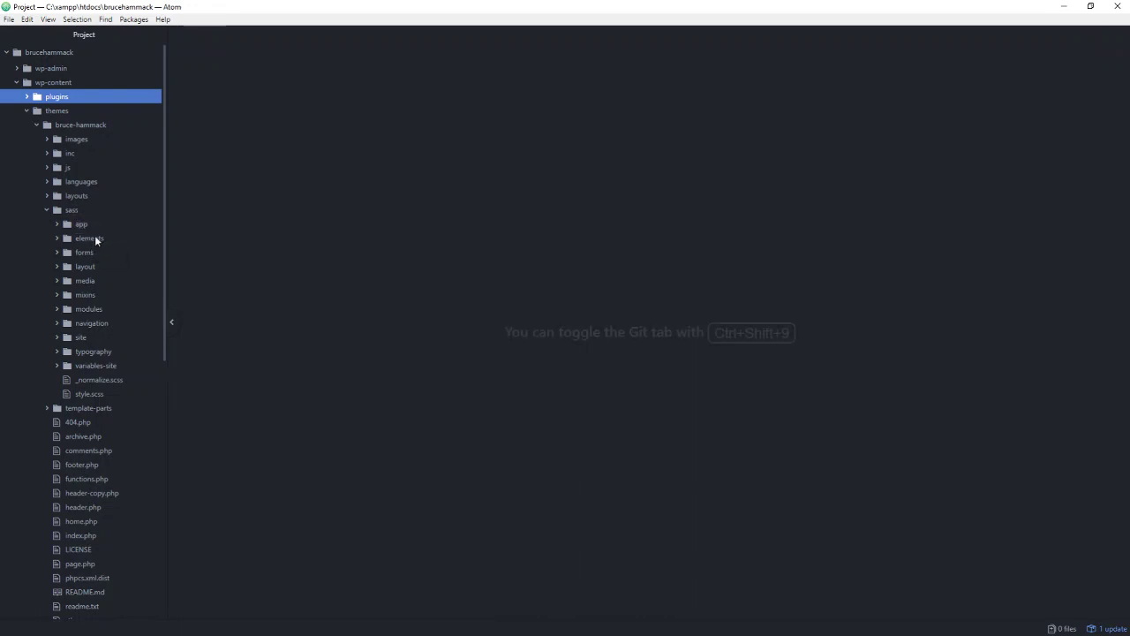
click(84, 225)
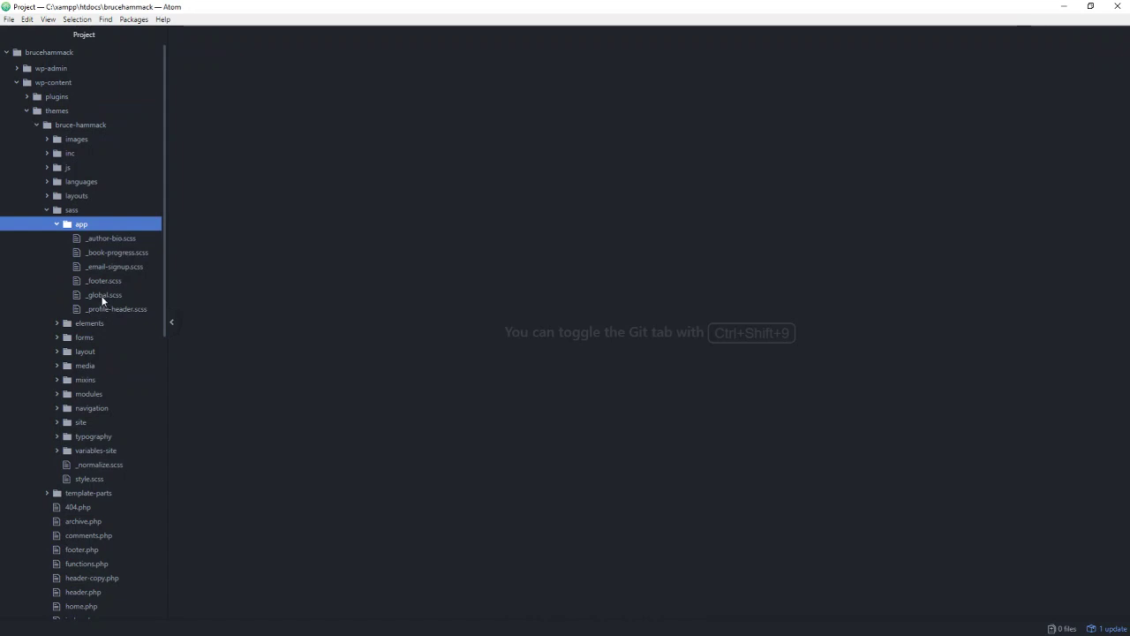
click(110, 242)
Step: Step past _book-progress.scss and _email-signup.scss, then open and scroll through the main style.scss
key(Down)
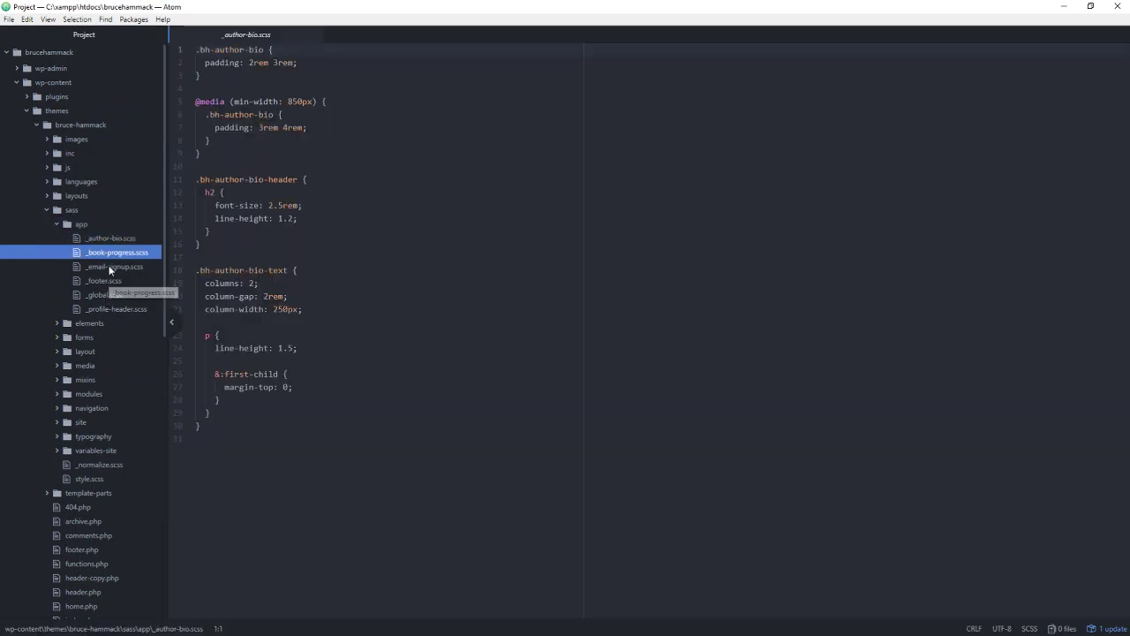
key(Down)
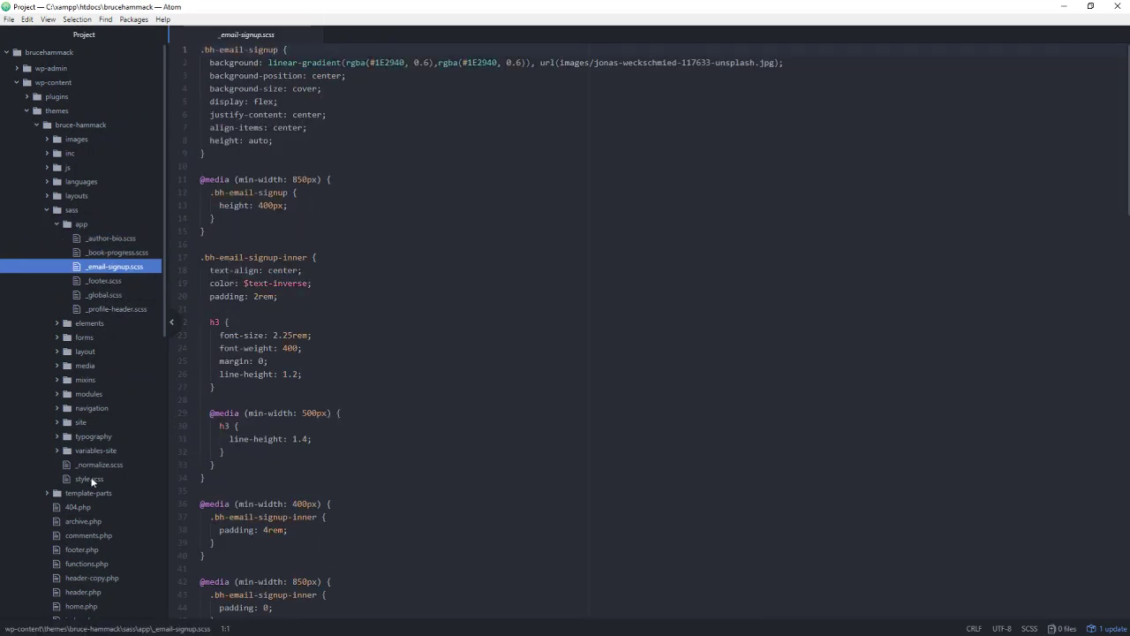
click(92, 480)
scroll(365, 472, down, 8)
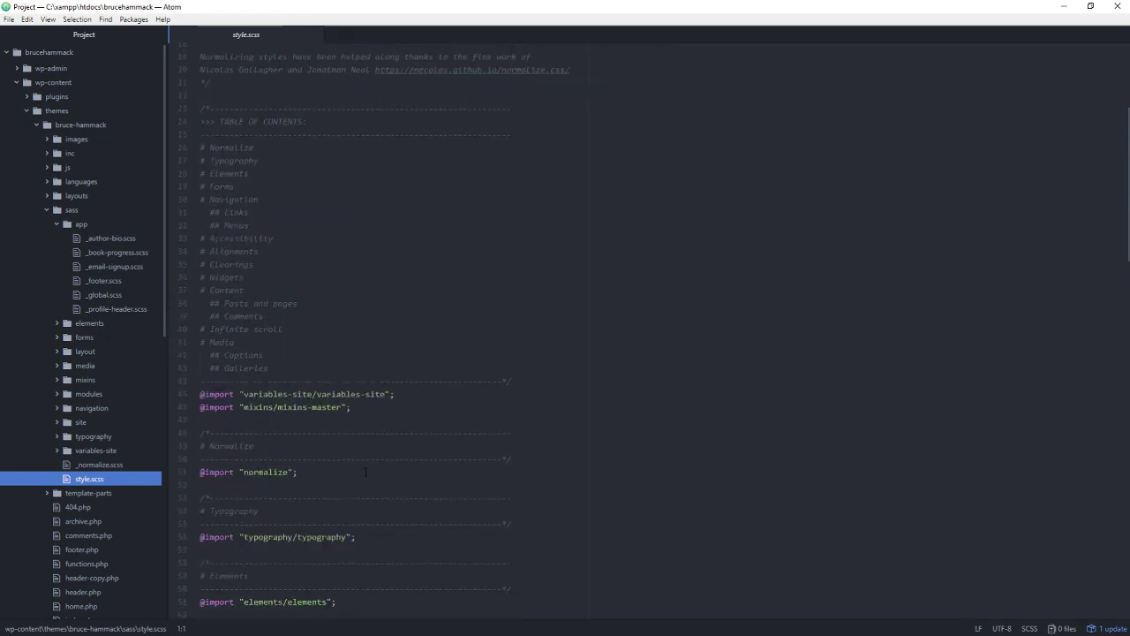
scroll(366, 472, down, 12)
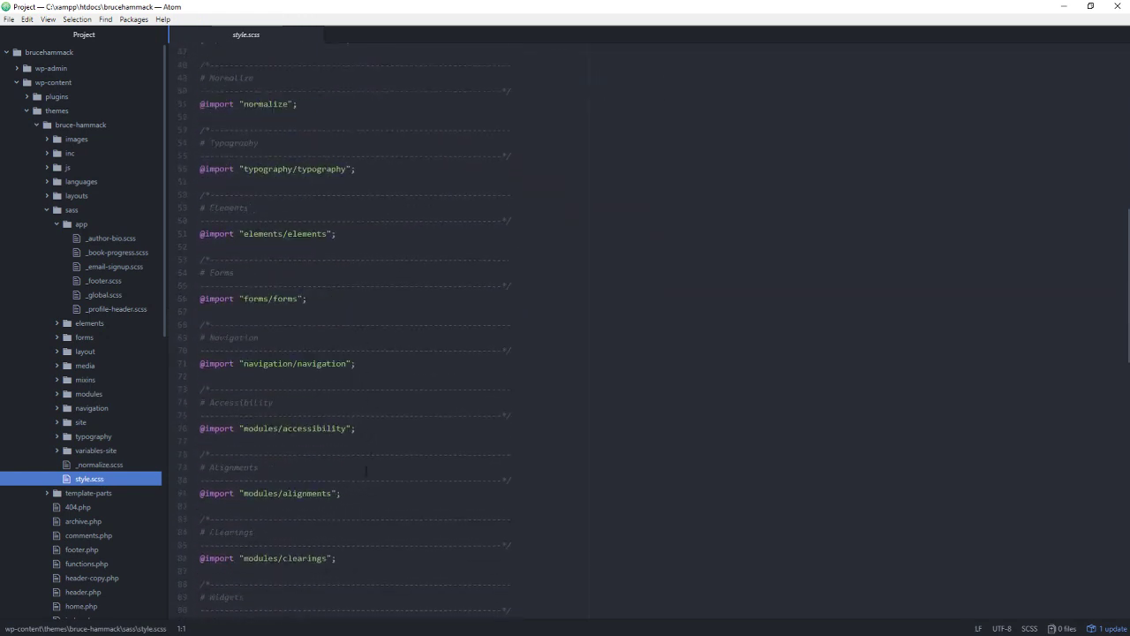
scroll(78, 574, down, 14)
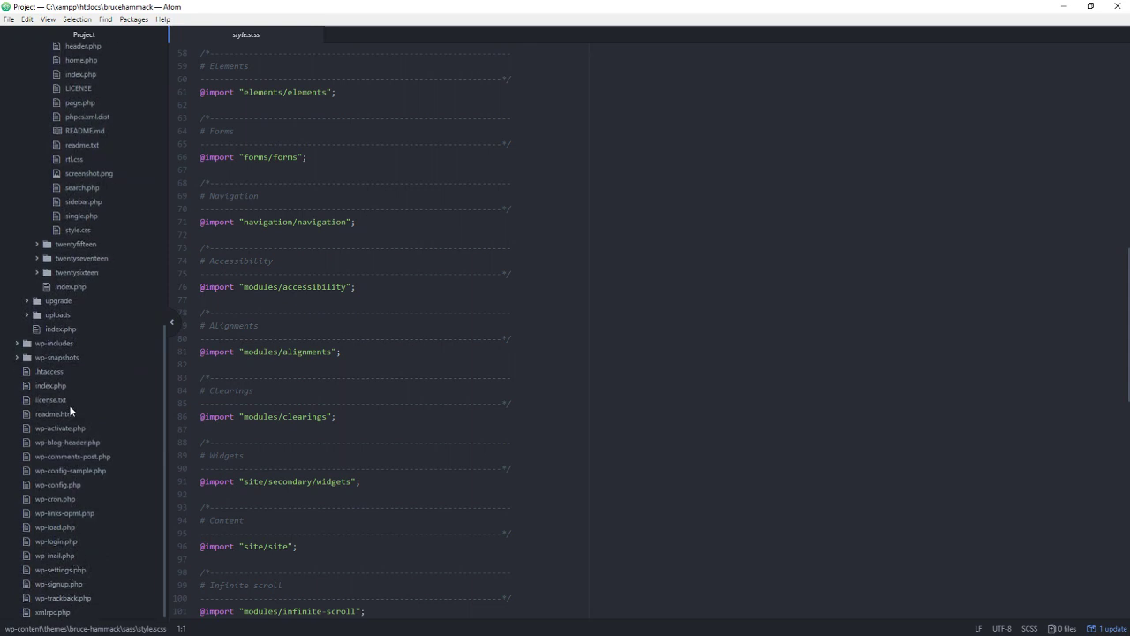
scroll(99, 386, up, 6)
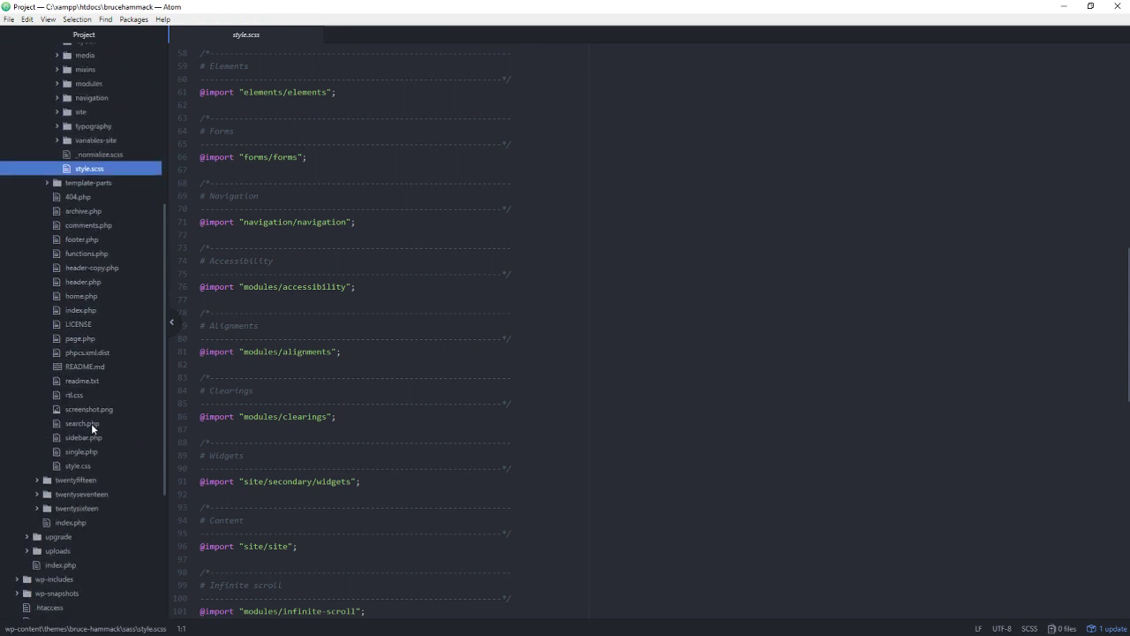
Step: Compare the compiled style.css with style.scss and highlight the App partial import lines
click(83, 463)
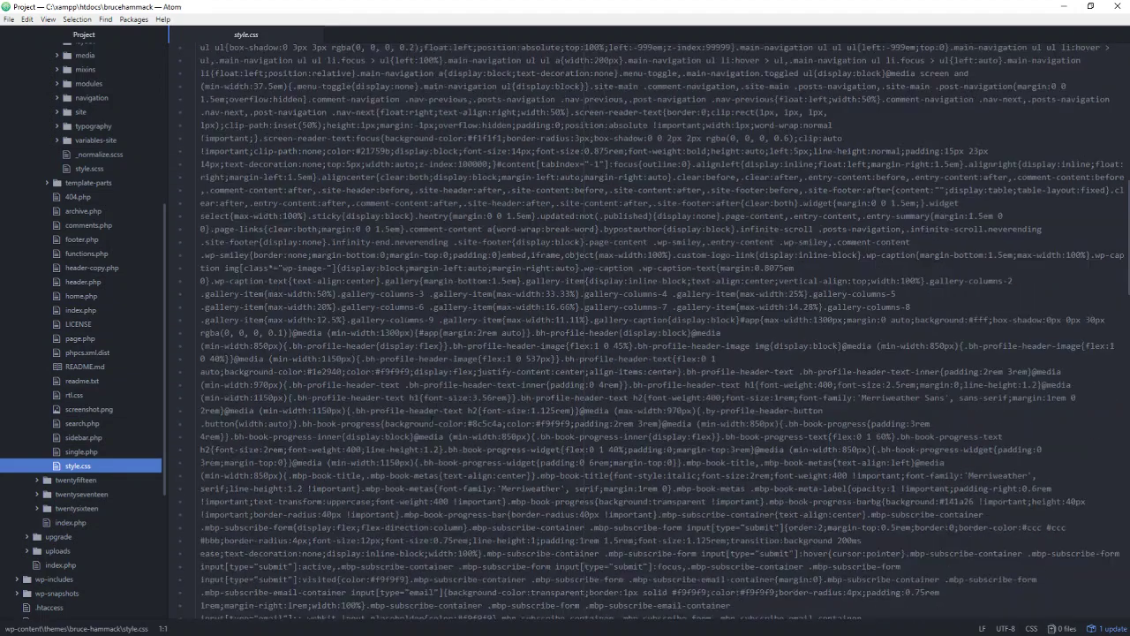
scroll(86, 249, up, 2)
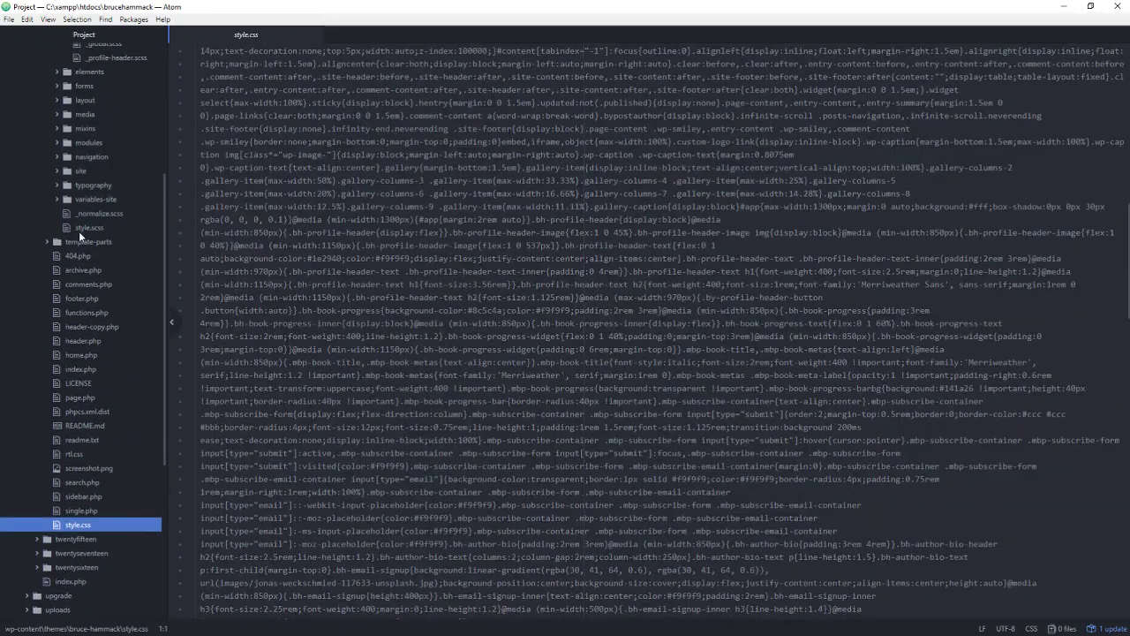
click(91, 229)
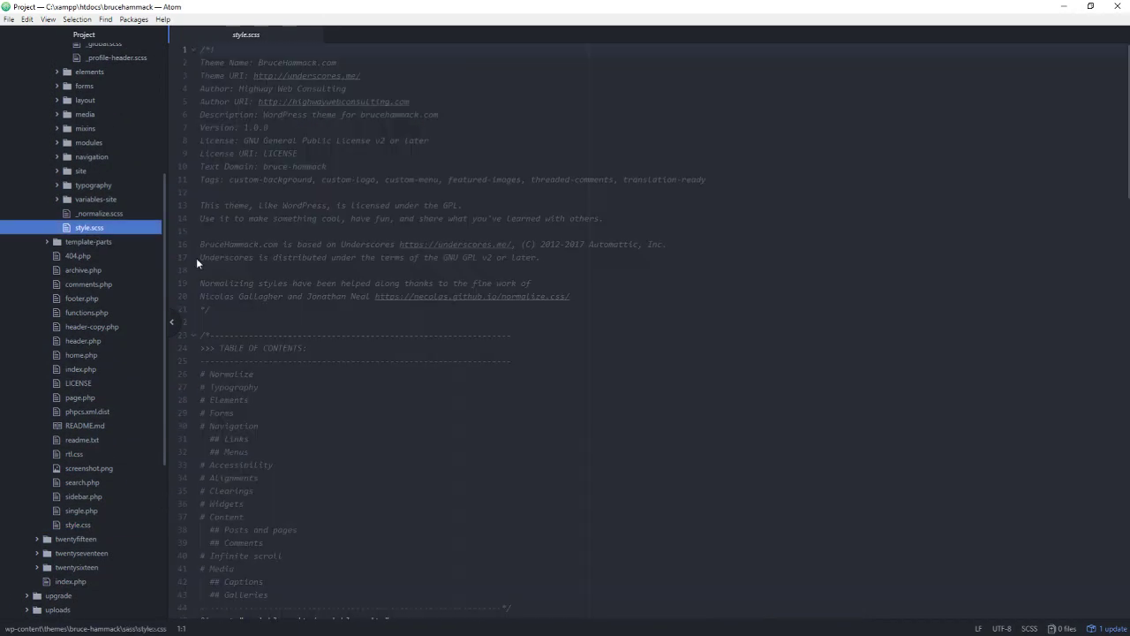
scroll(626, 404, down, 6)
scroll(626, 404, down, 12)
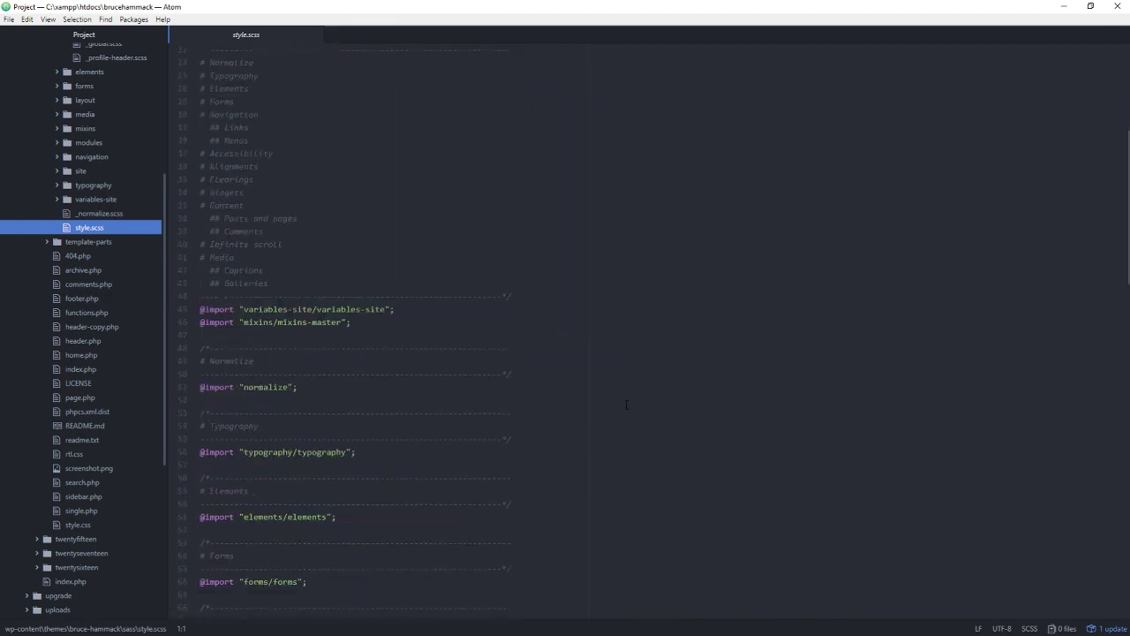
scroll(626, 404, down, 12)
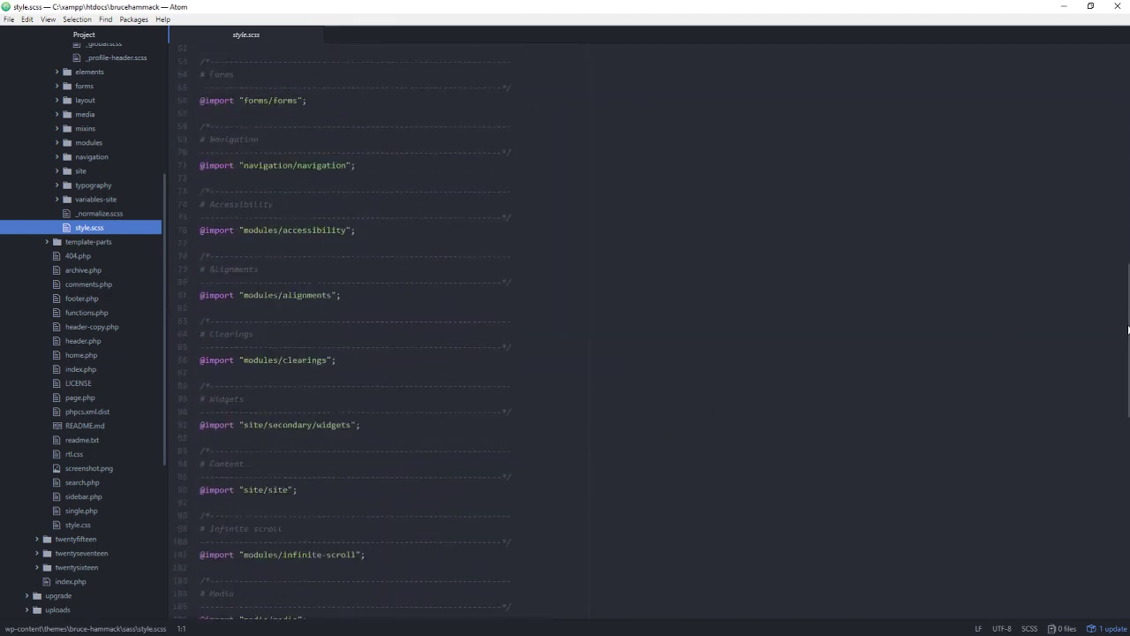
mouse_move(349, 373)
mouse_down()
mouse_move(202, 270)
mouse_move(350, 373)
mouse_up()
scroll(78, 254, up, 5)
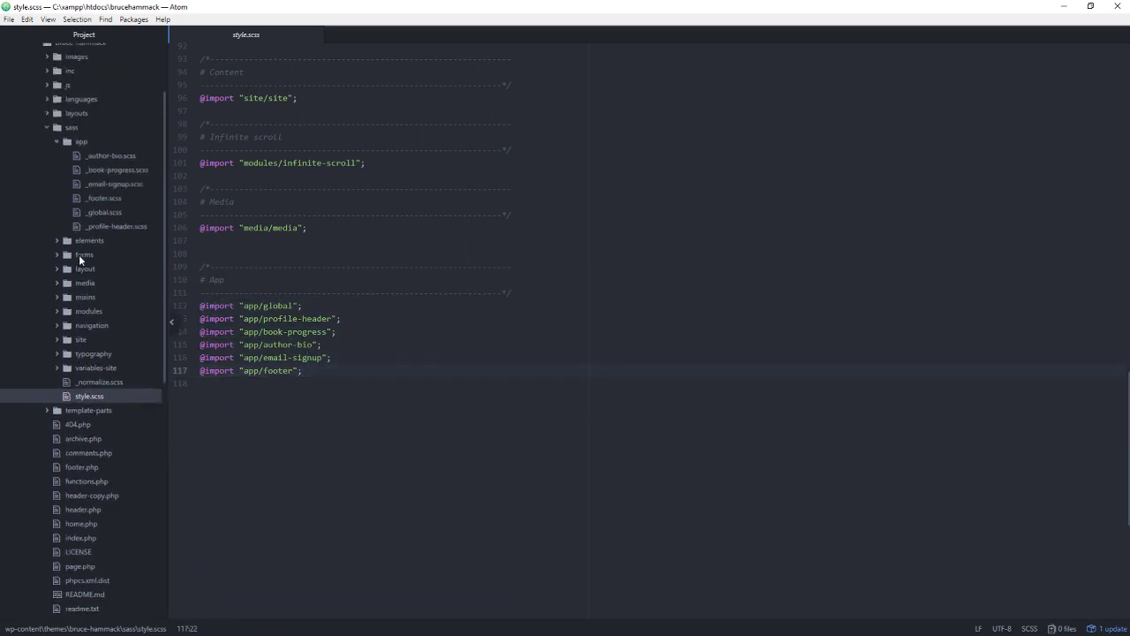
drag(97, 188, 108, 179)
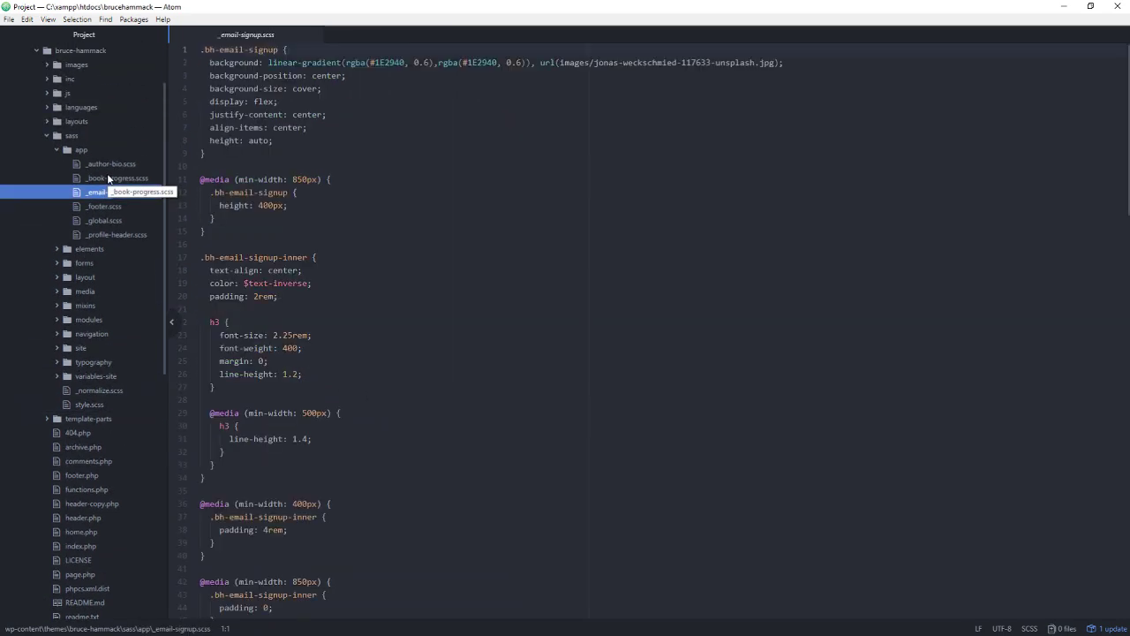
Step: Open _book-progress.scss and highlight the .bh-book-progress-text rule and its bh- class prefix
click(108, 179)
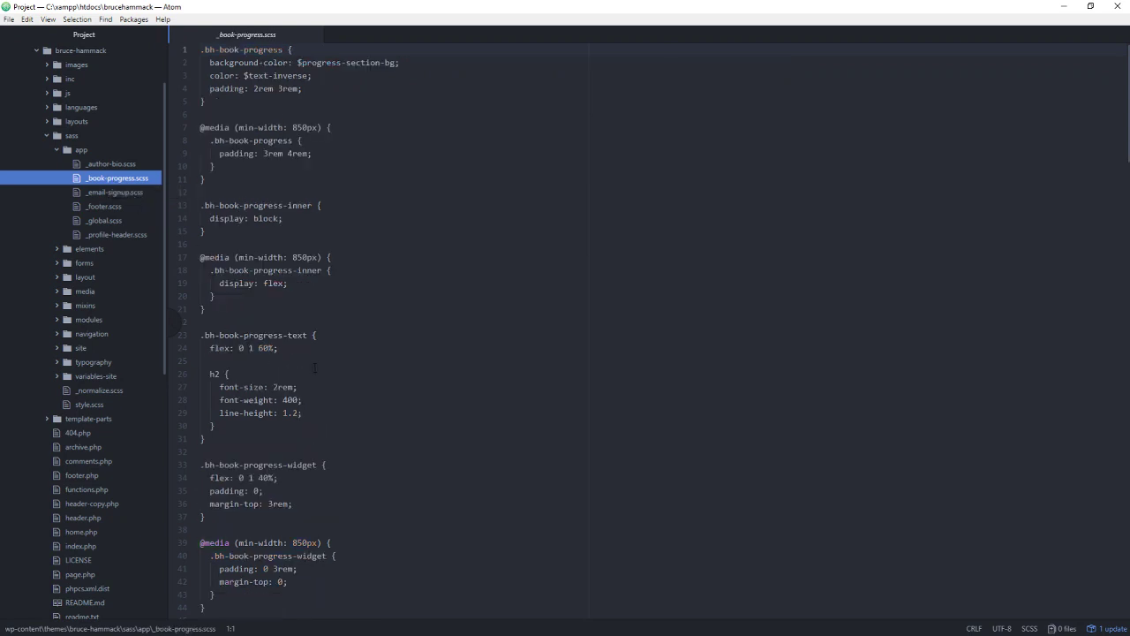
drag(200, 335, 270, 440)
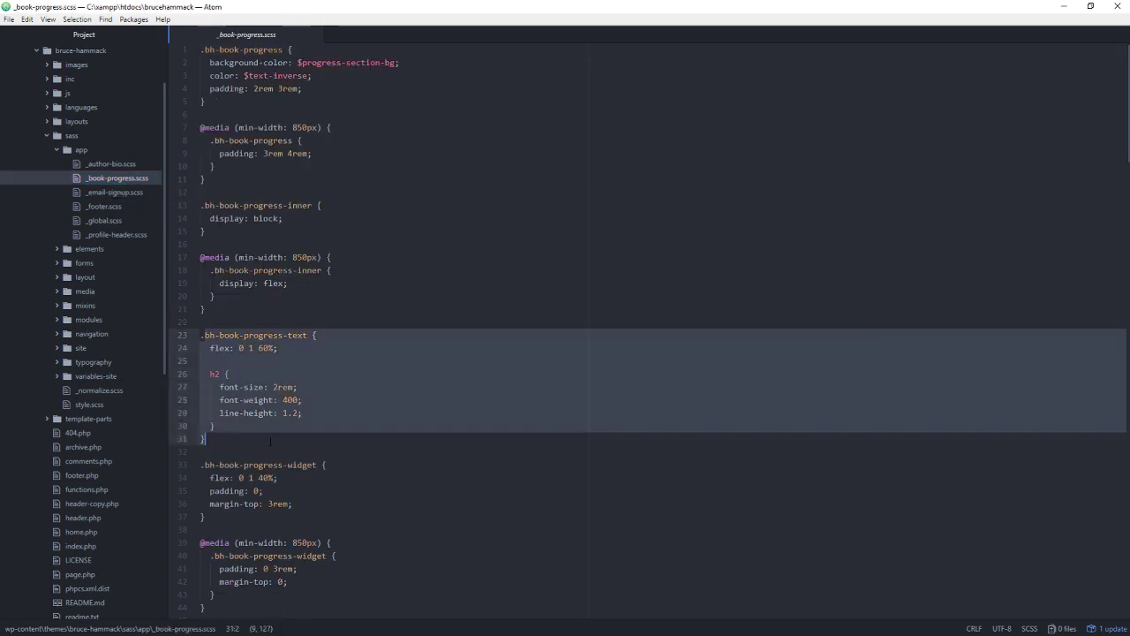
click(394, 457)
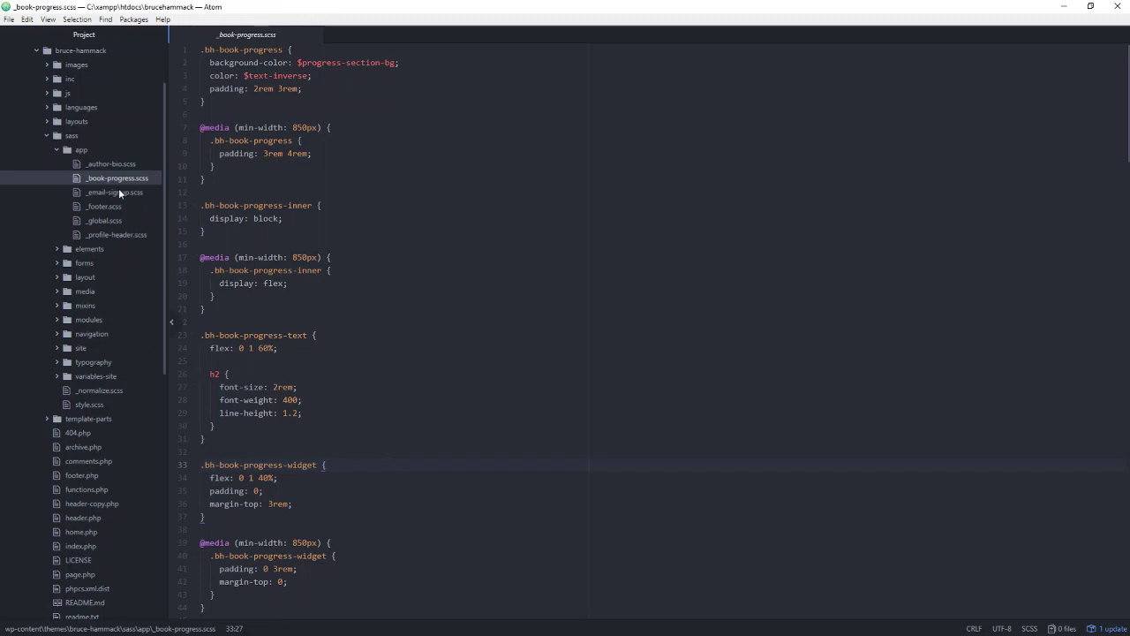
drag(205, 334, 318, 335)
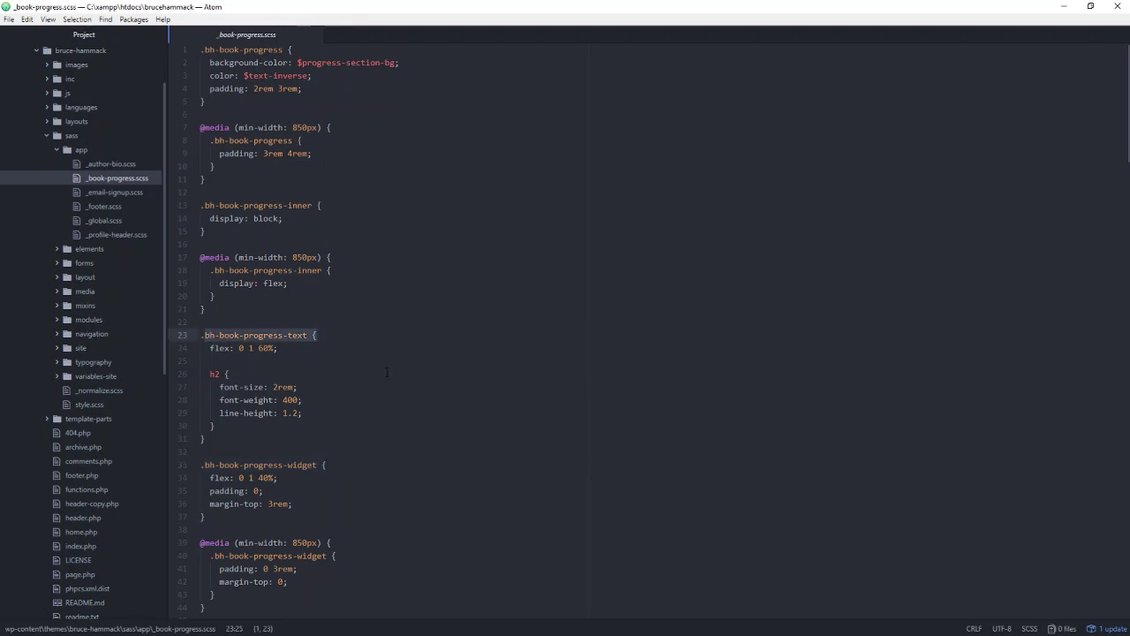
drag(204, 335, 307, 334)
Step: Scroll down and highlight the book title and metas rules and the widget comment
scroll(362, 313, down, 8)
scroll(358, 309, down, 4)
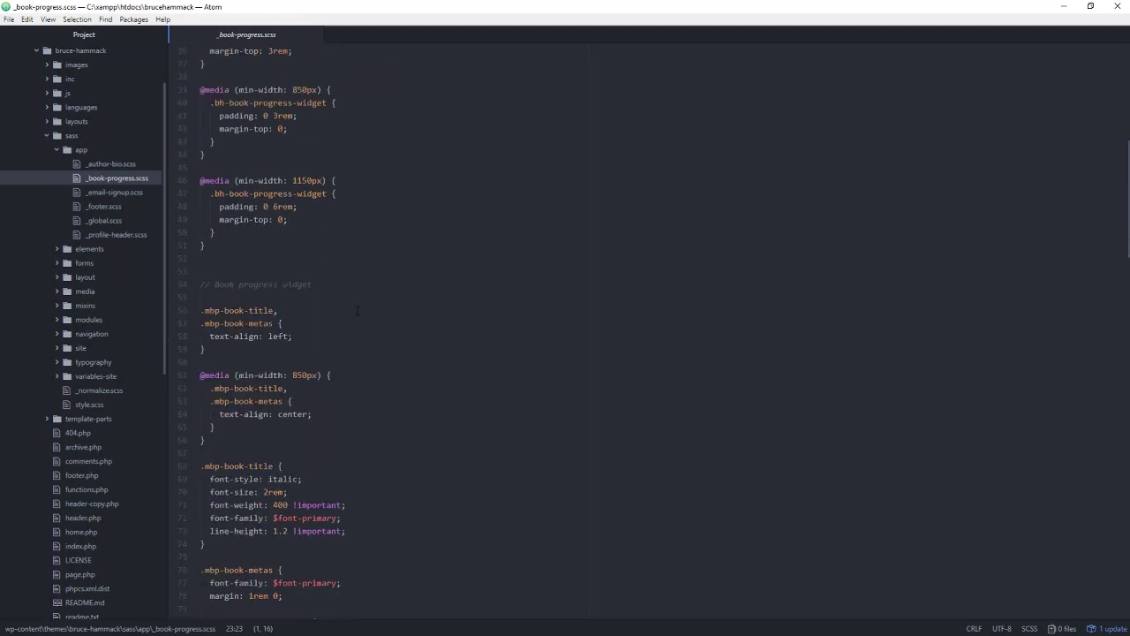
scroll(356, 310, down, 3)
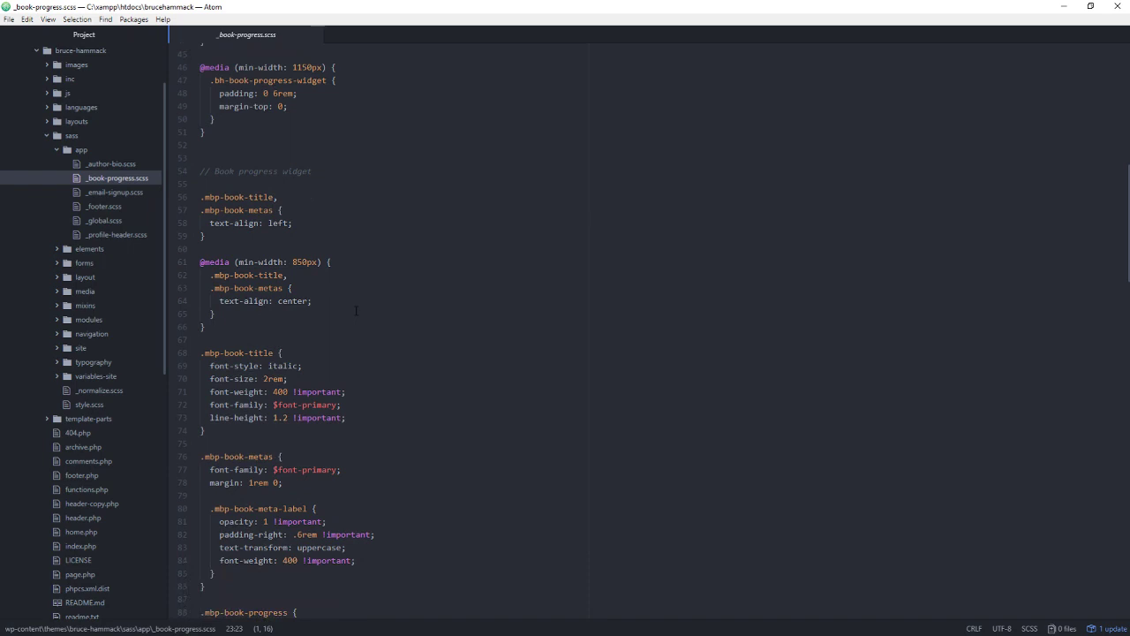
drag(201, 197, 341, 418)
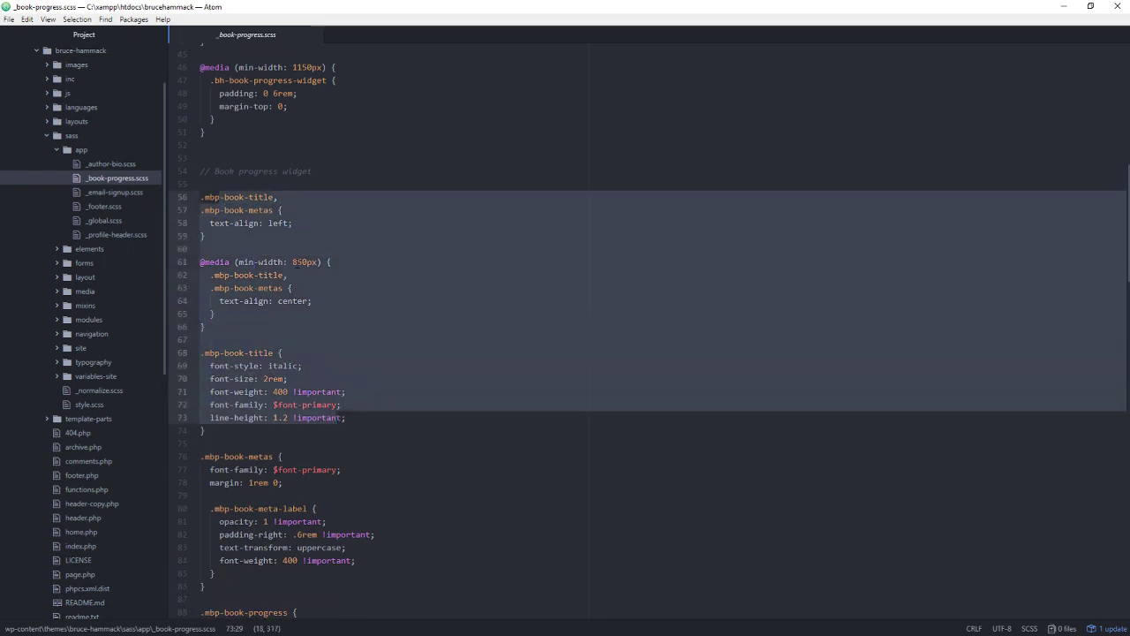
drag(253, 171, 309, 171)
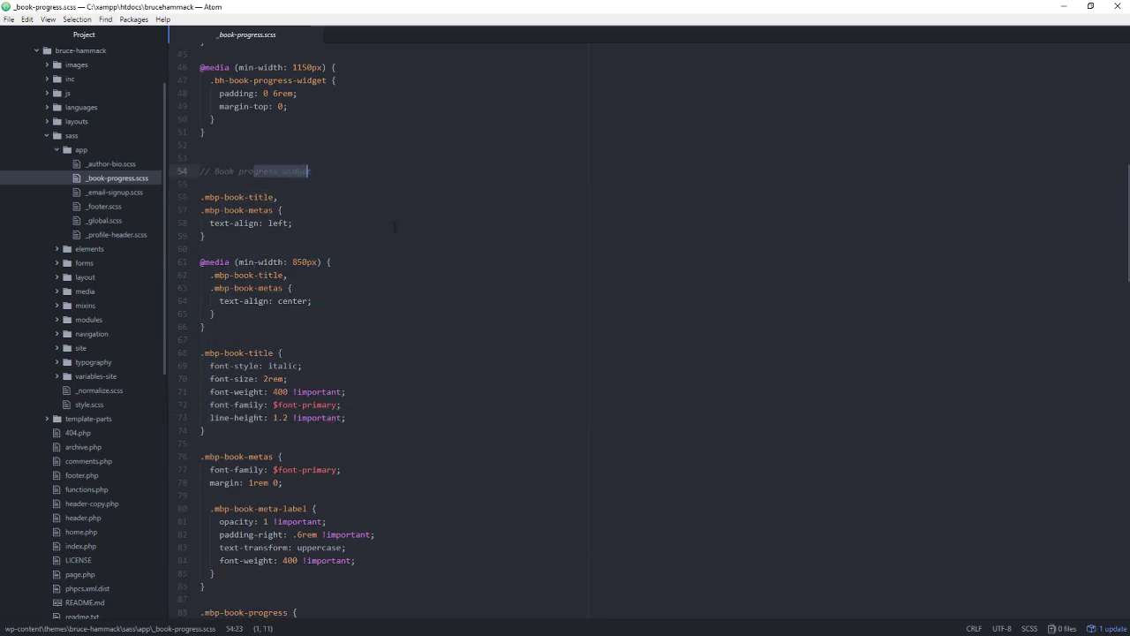
Step: Scroll through the rest of _book-progress.scss, including its 850px media queries, then back up
scroll(324, 432, down, 3)
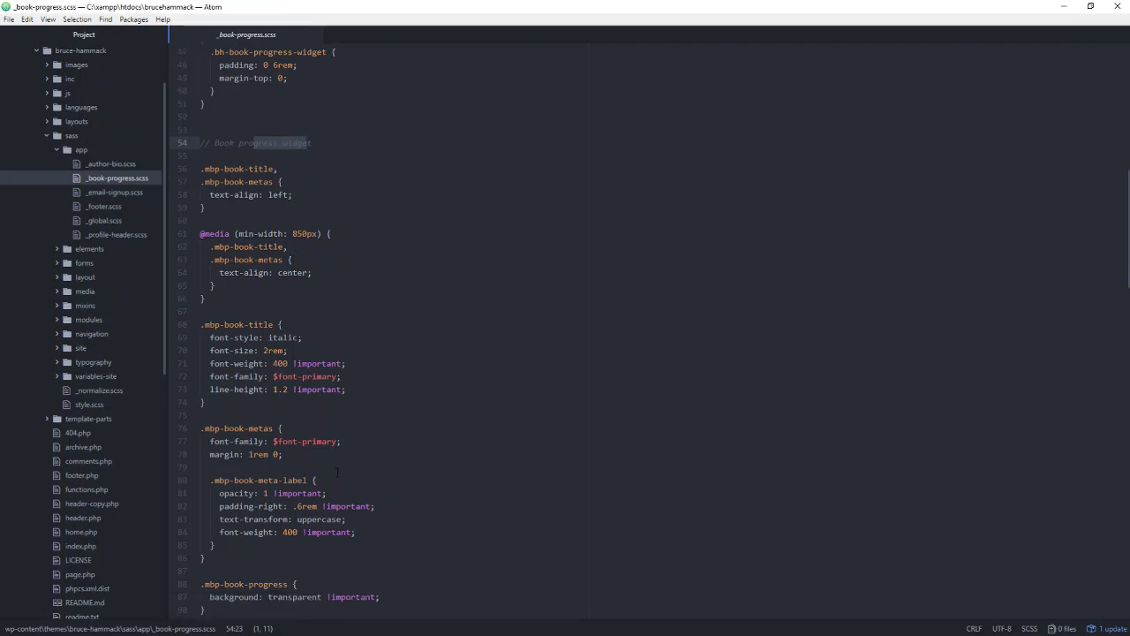
scroll(354, 475, down, 2)
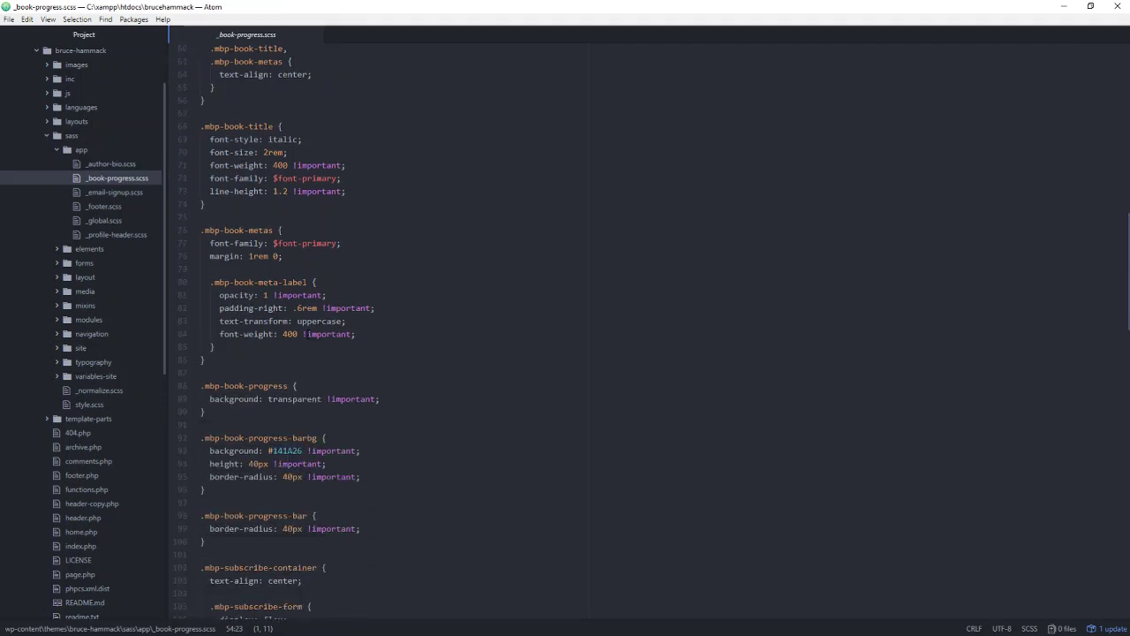
drag(303, 334, 346, 334)
scroll(422, 481, down, 2)
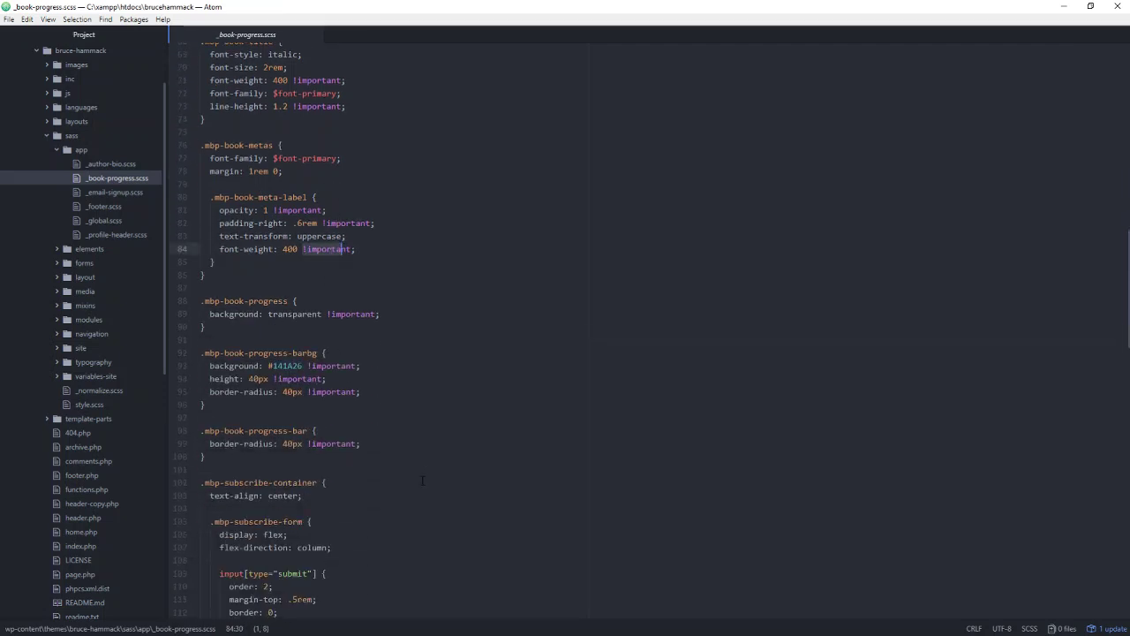
scroll(422, 480, down, 6)
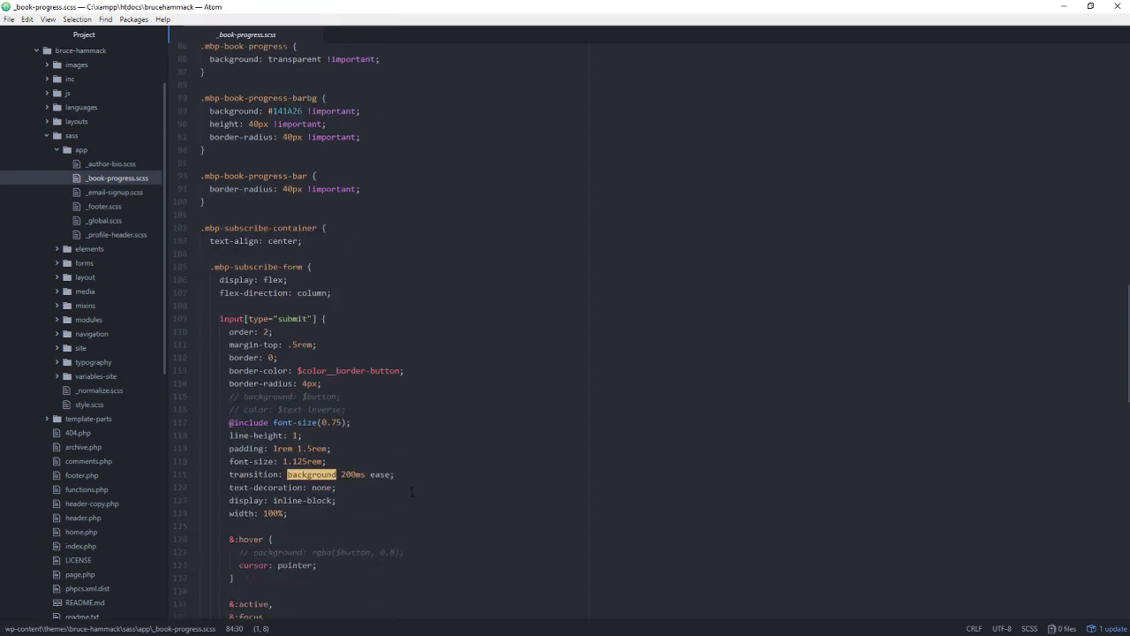
scroll(411, 492, down, 2)
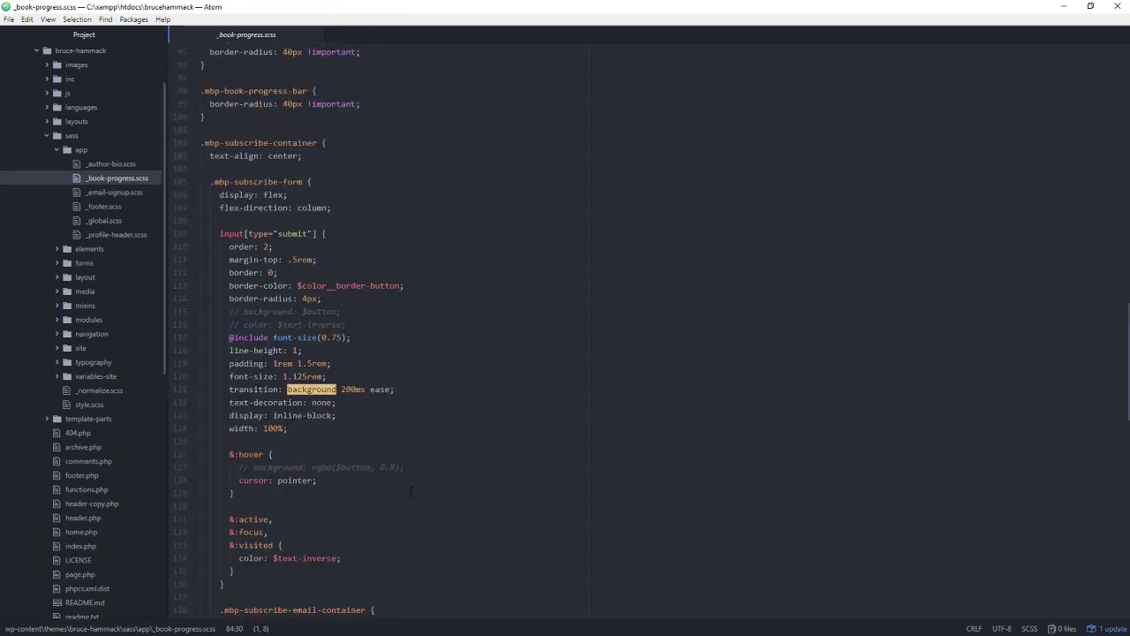
scroll(411, 492, up, 8)
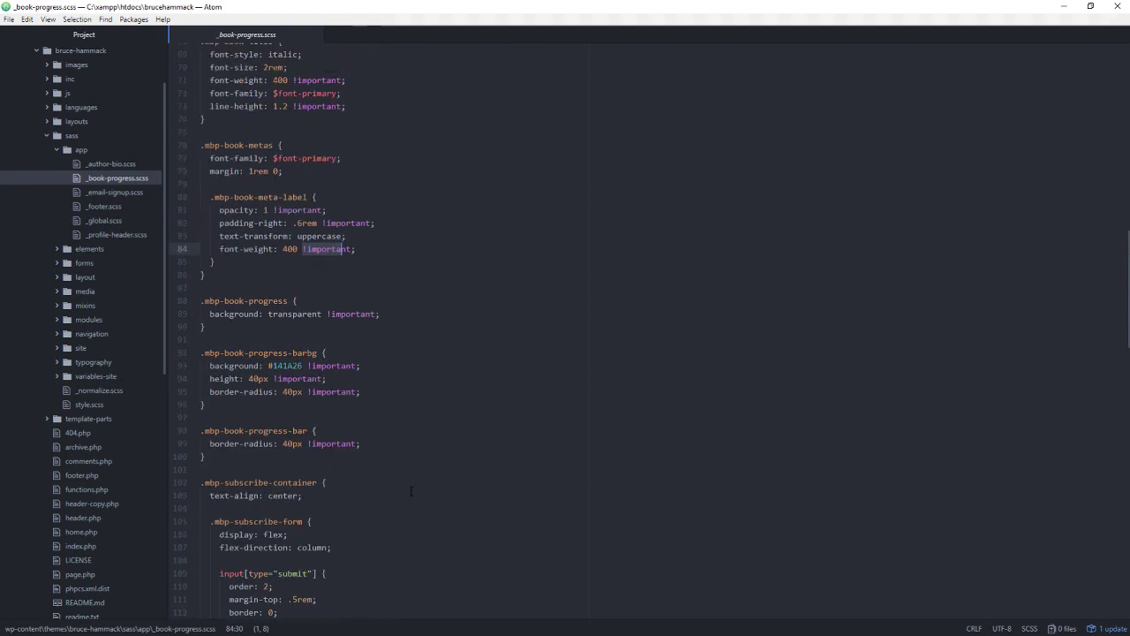
scroll(411, 492, up, 16)
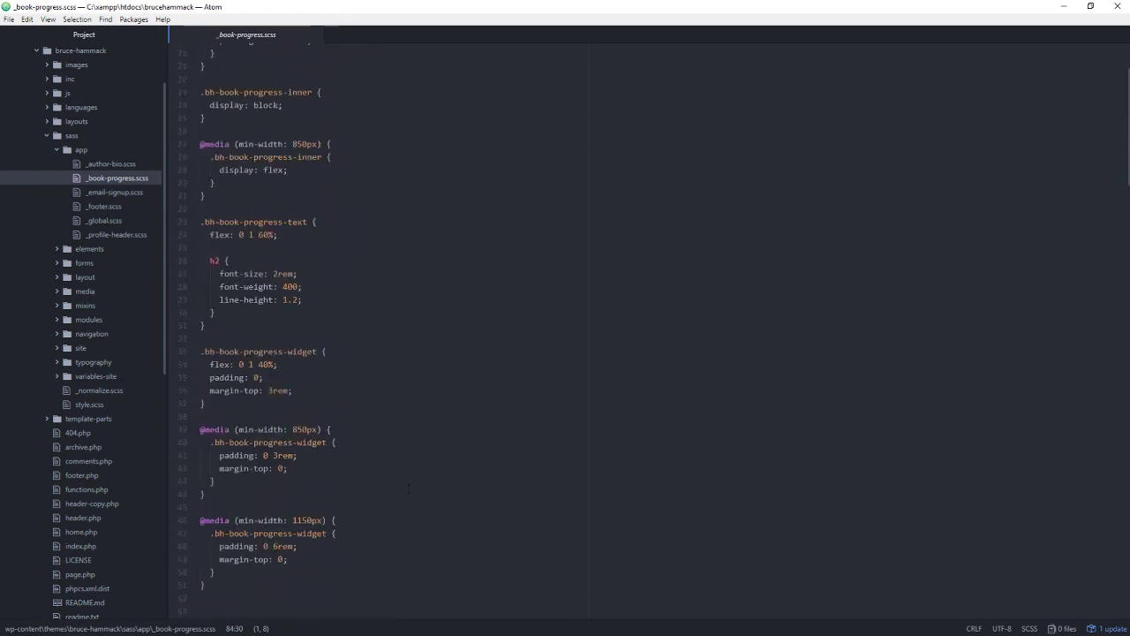
scroll(409, 488, up, 6)
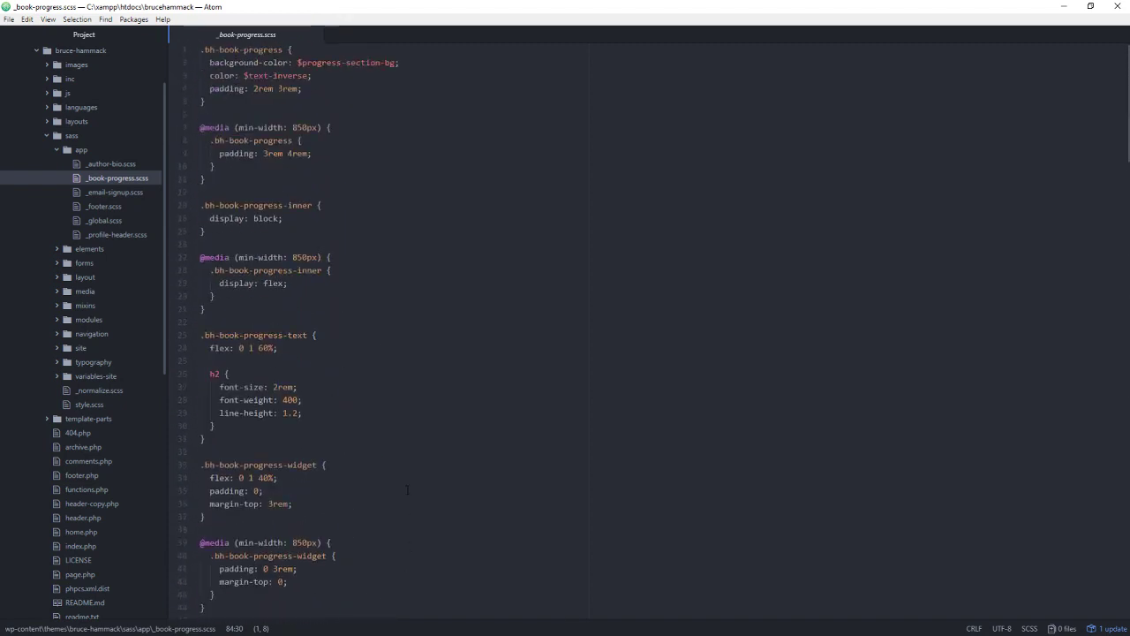
Step: Open sass/app/_global.scss and highlight its #app max-width, margin and box-shadow rules
click(110, 225)
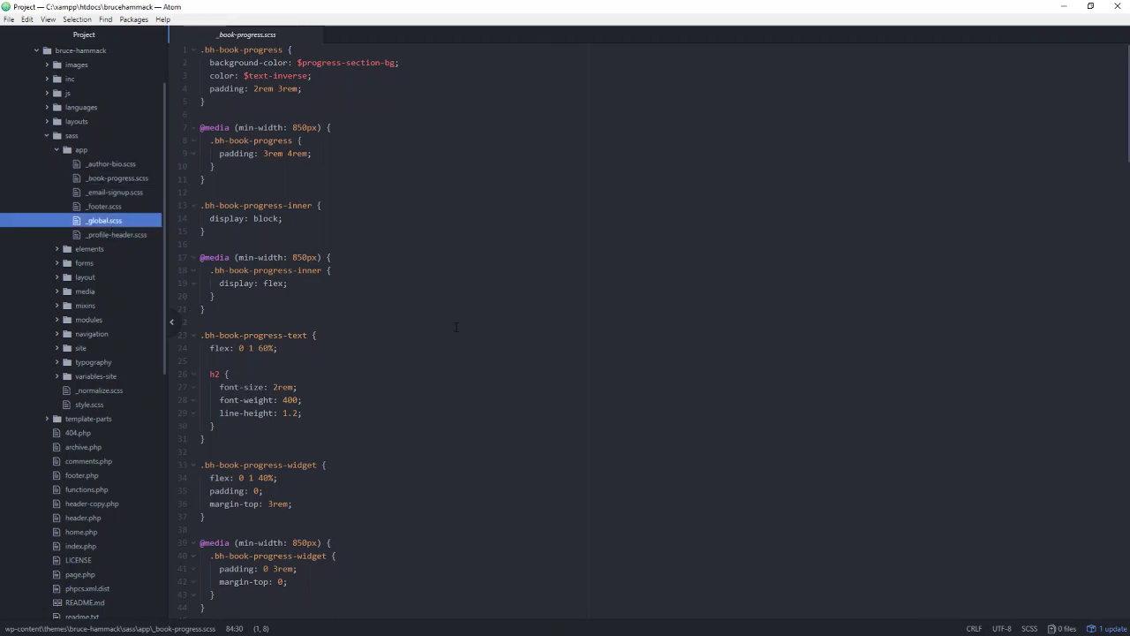
drag(363, 262, 207, 102)
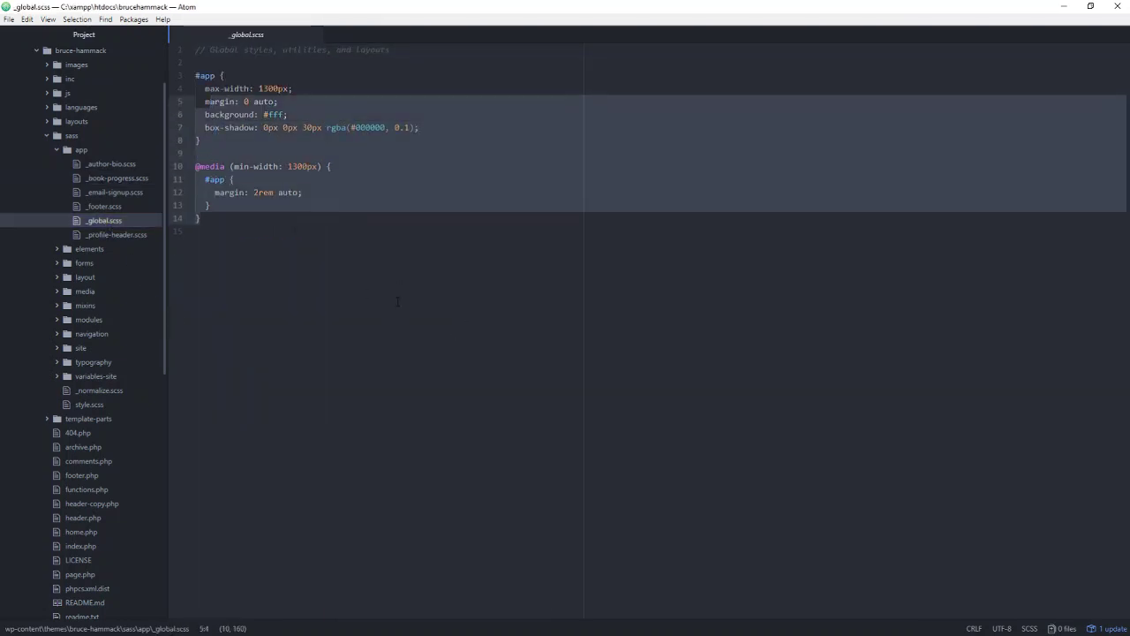
drag(257, 50, 327, 49)
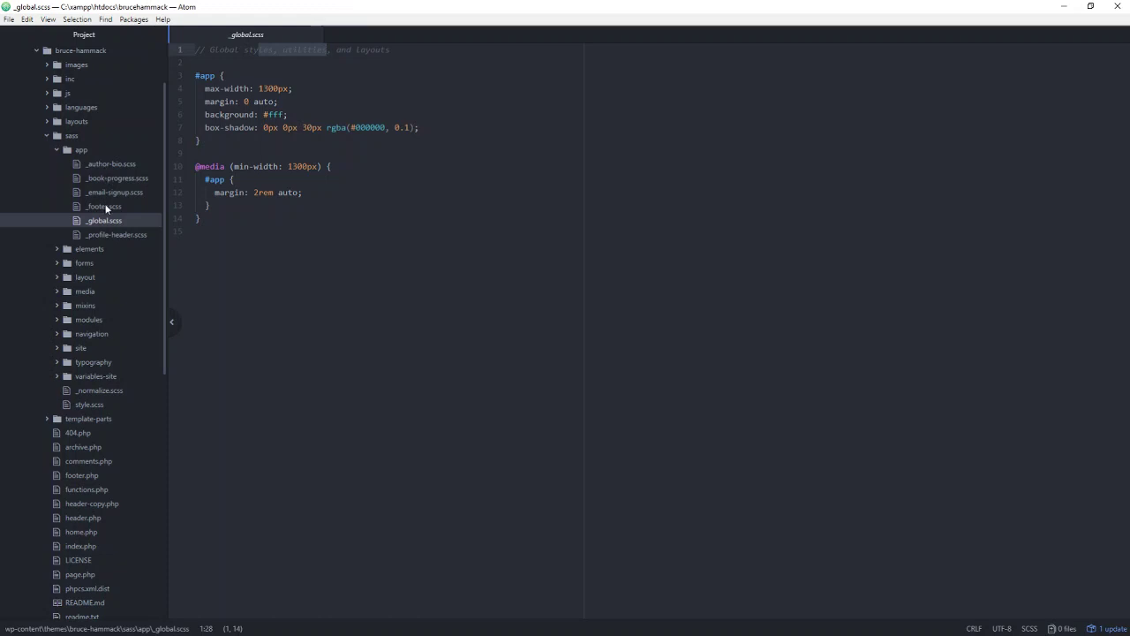
Step: Collapse the app, images, sass and layouts folders back down in the tree view
click(81, 151)
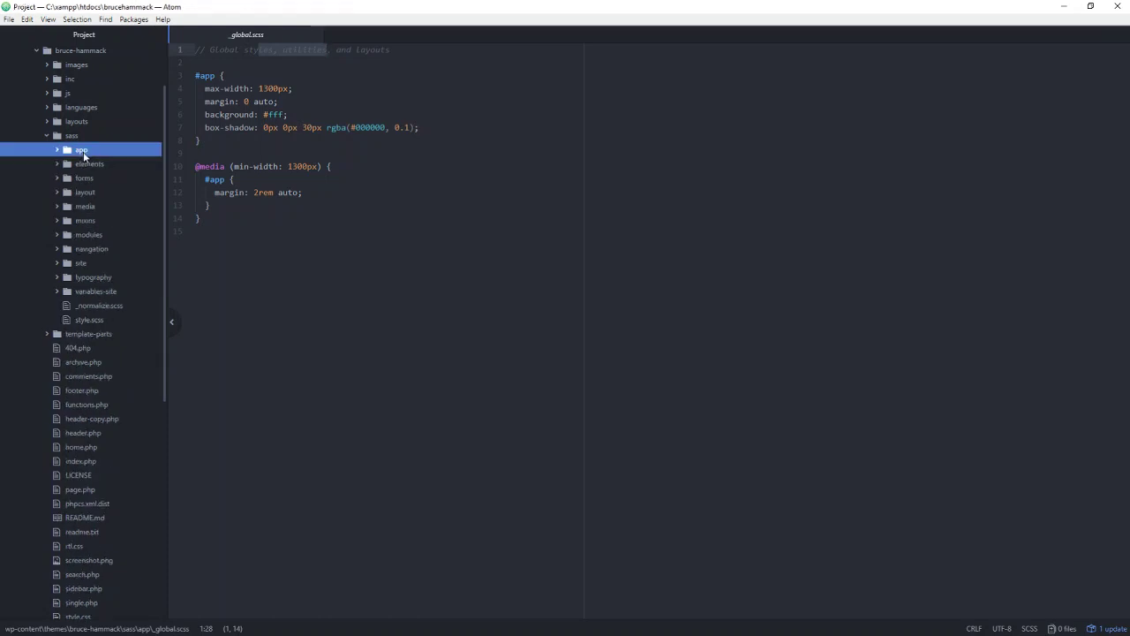
click(88, 65)
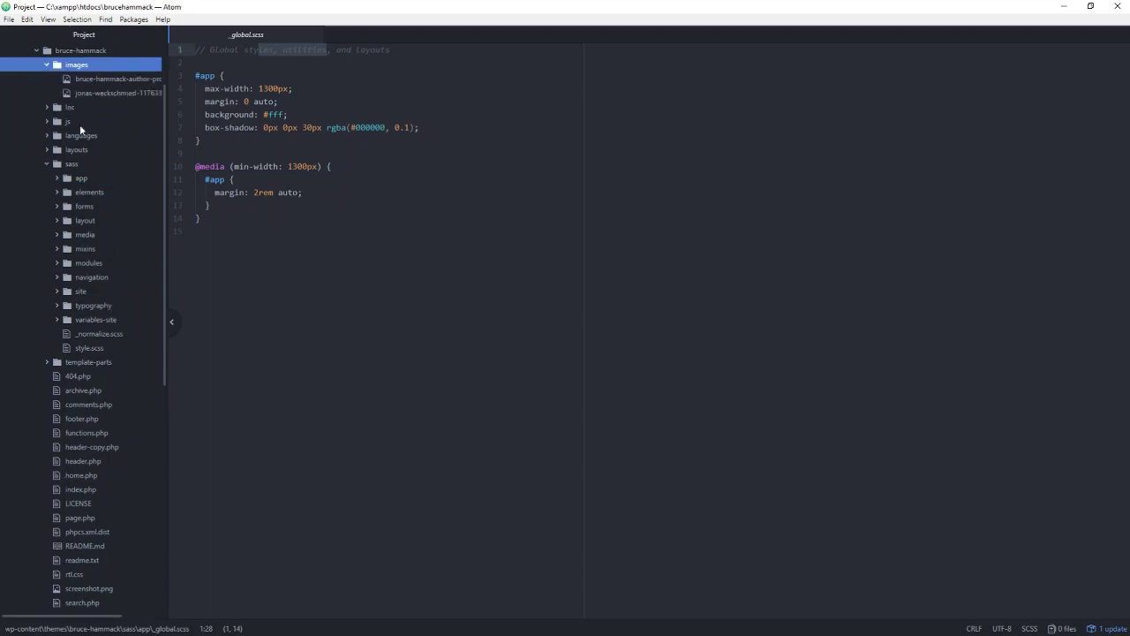
click(84, 70)
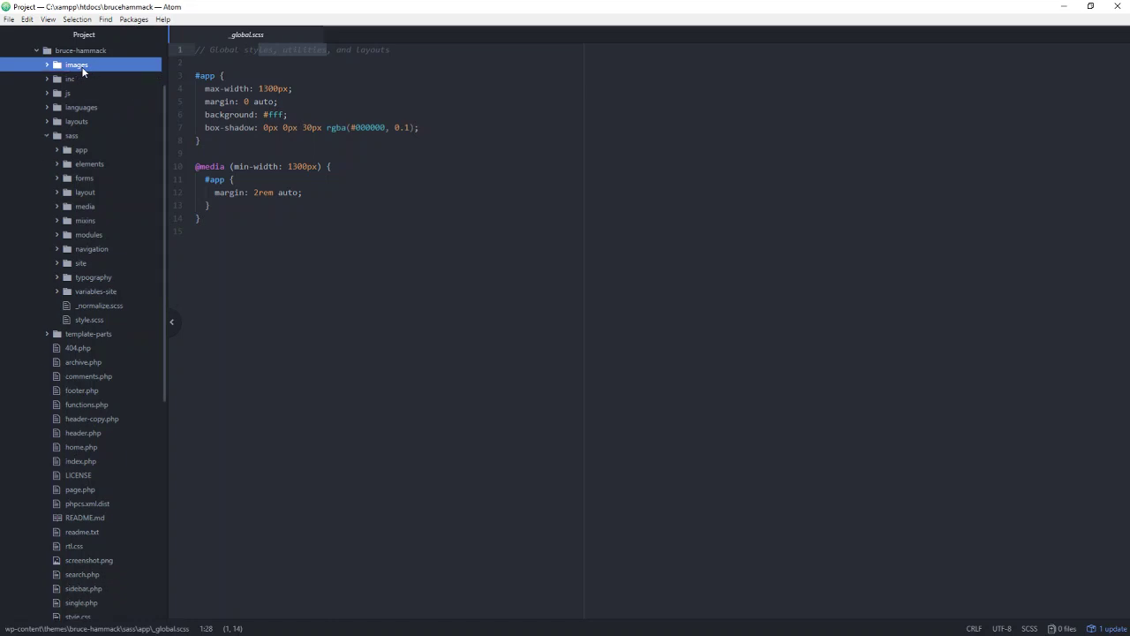
click(82, 71)
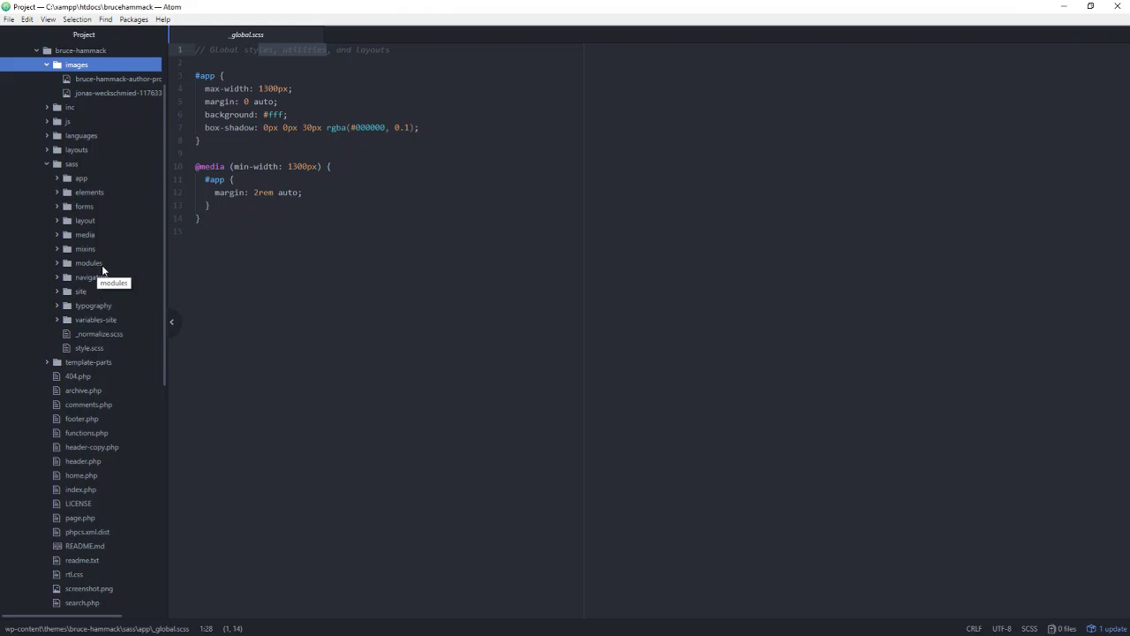
click(83, 67)
click(73, 137)
click(77, 123)
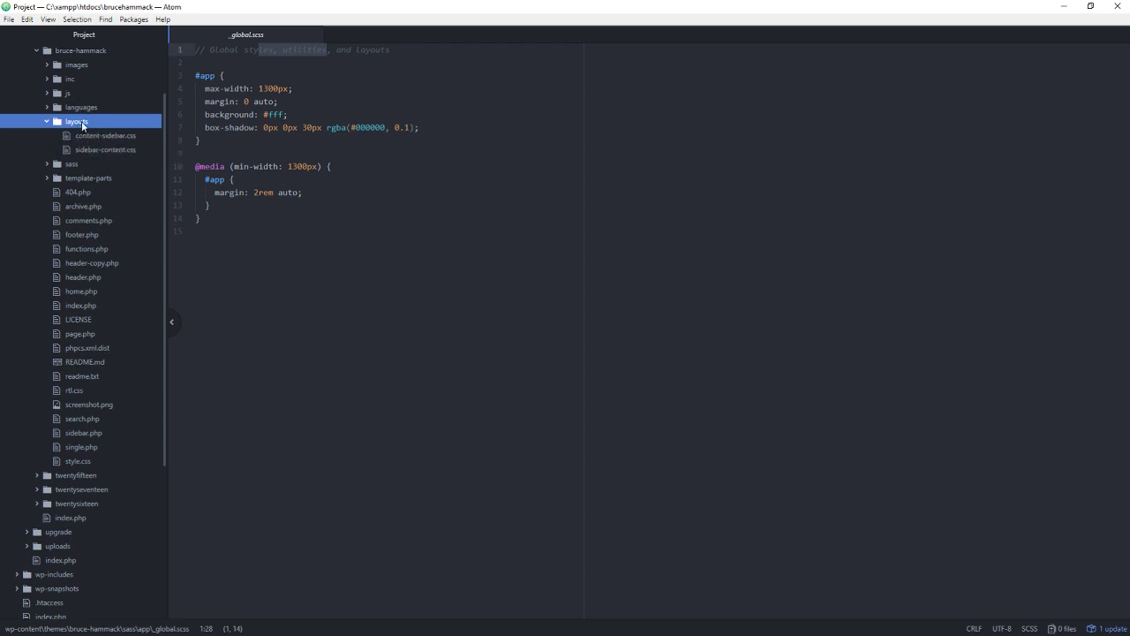
click(82, 125)
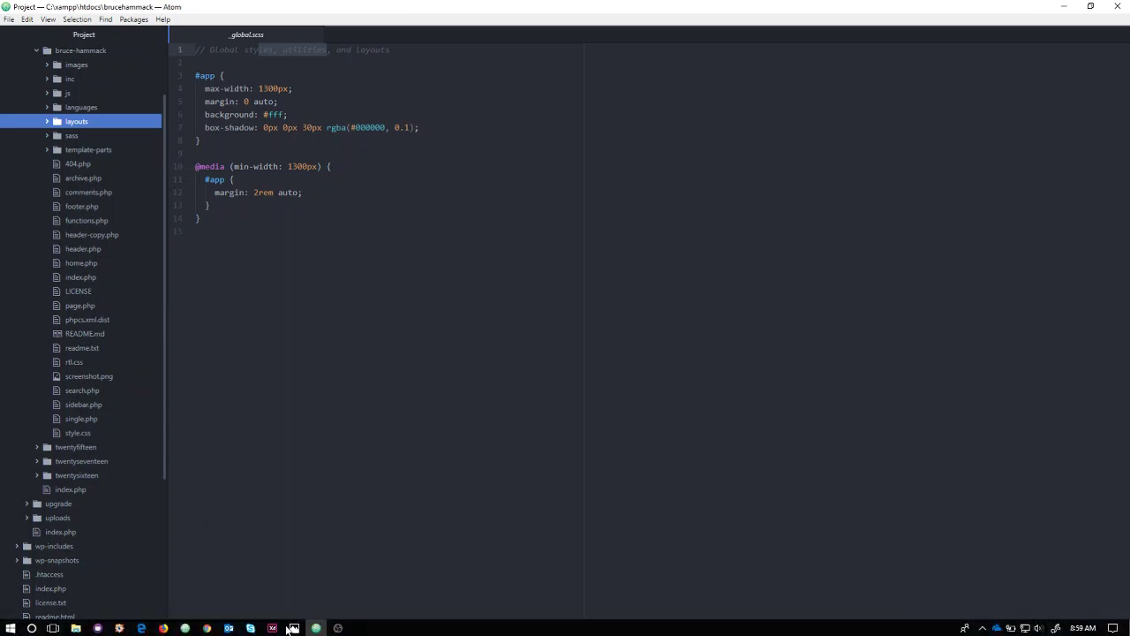
mouse_move(271, 628)
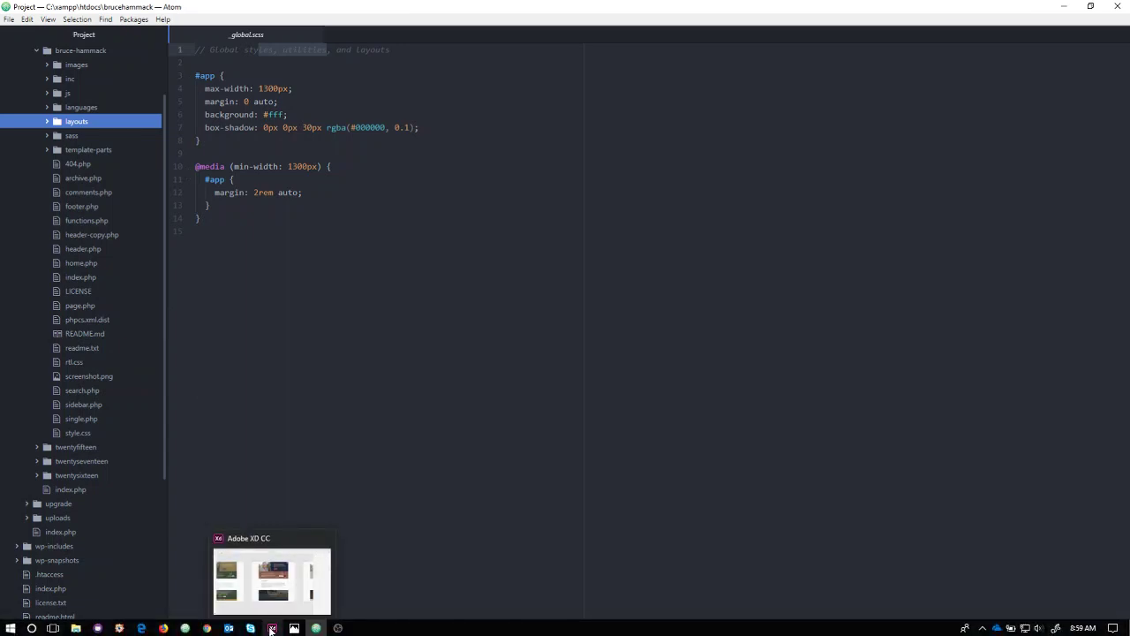
mouse_move(316, 630)
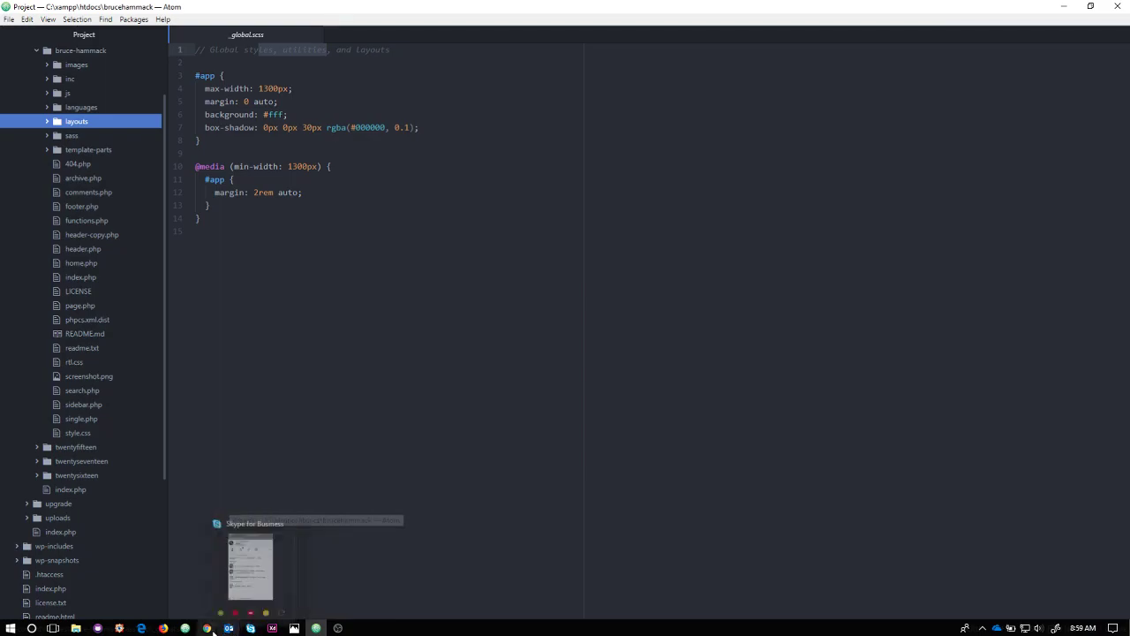
Step: Bring up the Bruce Hammack site tab in Chrome and scroll down to the book section
mouse_move(208, 630)
click(251, 578)
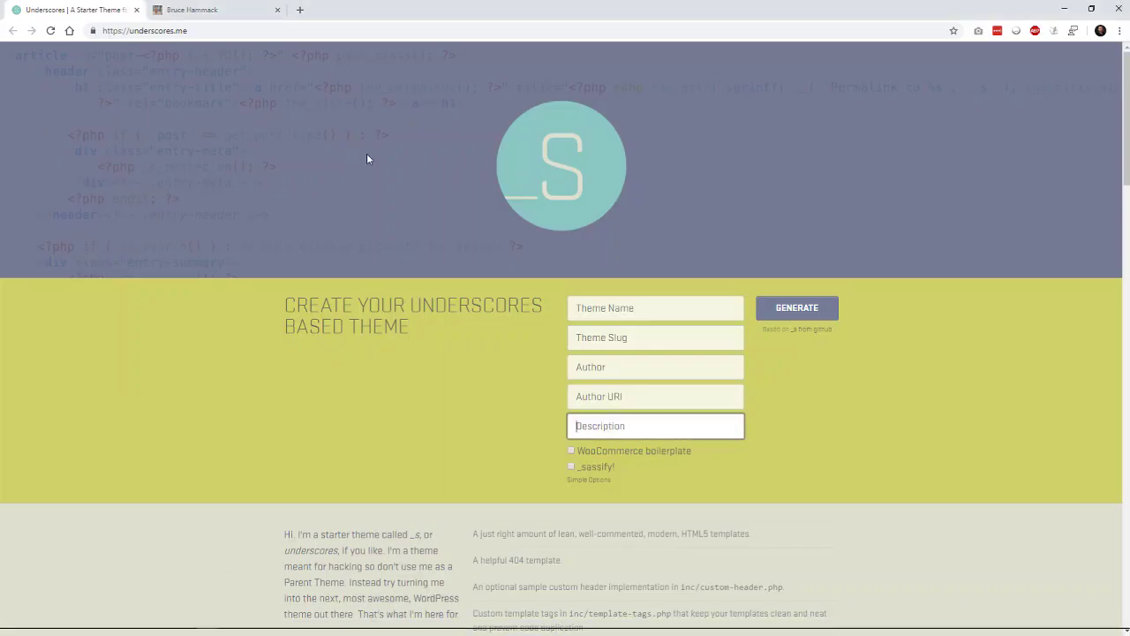
click(222, 9)
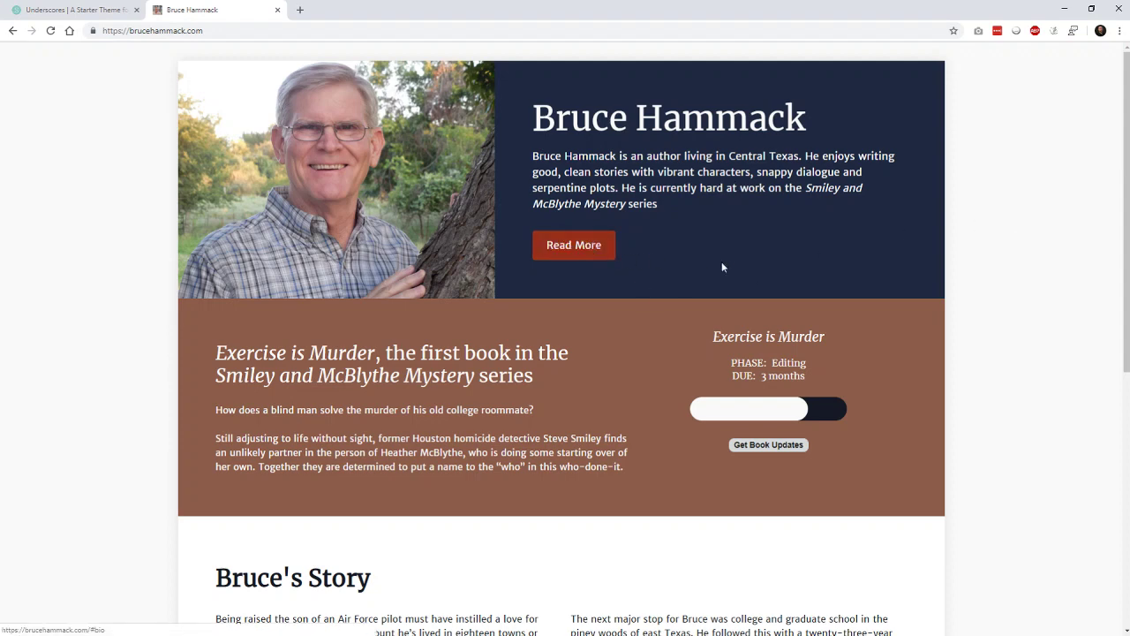
scroll(954, 284, down, 2)
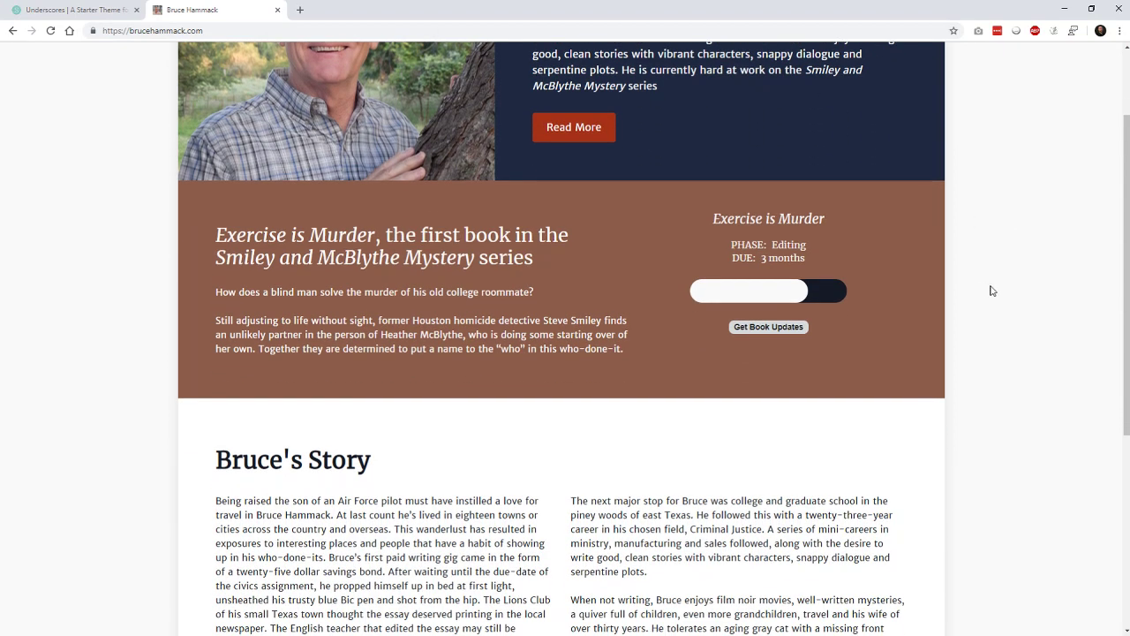
scroll(991, 290, down, 1)
scroll(992, 291, down, 1)
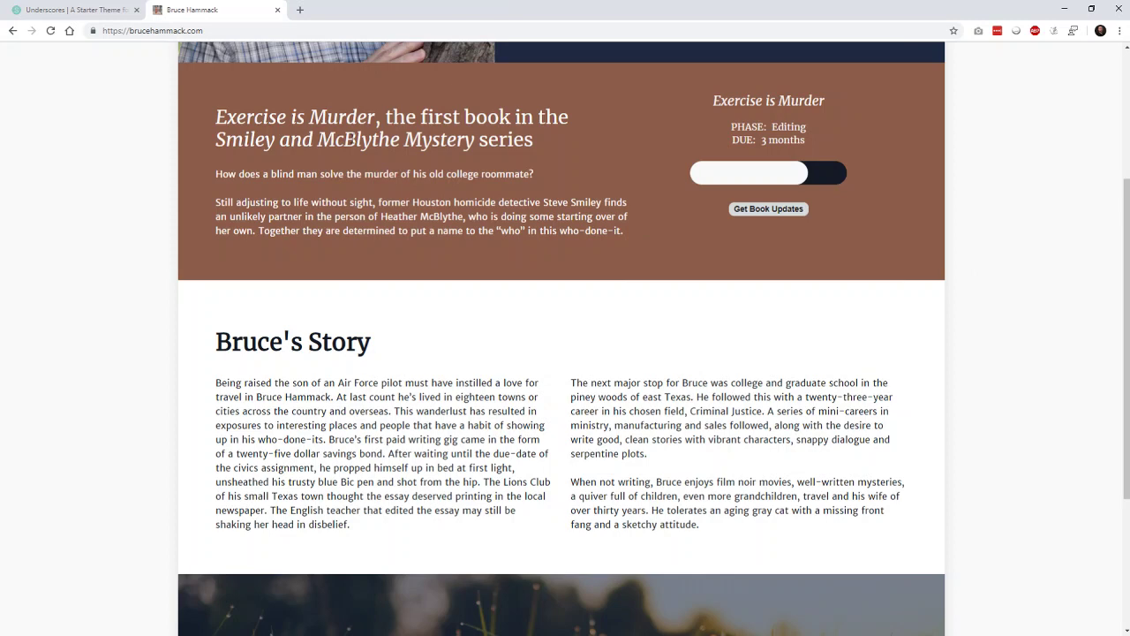
Step: Read through the book blurb and Bruce's Story columns, highlighting passages of text
drag(298, 140, 557, 219)
scroll(978, 300, down, 2)
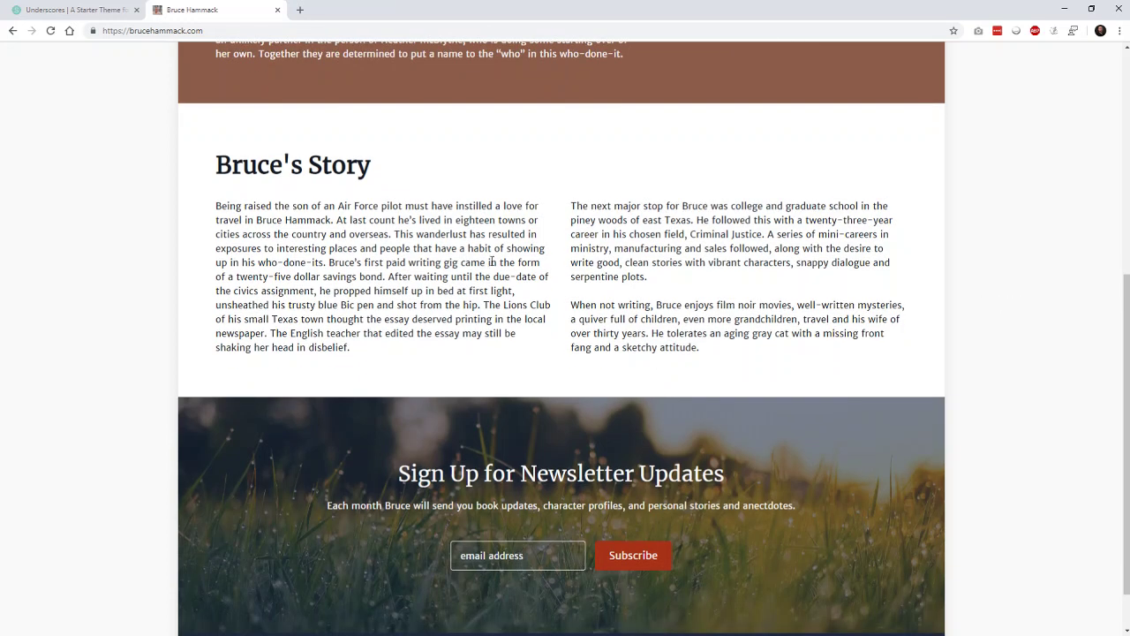
drag(306, 220, 768, 331)
click(535, 222)
Step: Scroll to the newsletter signup, focus its email field, then return to the top
scroll(1002, 369, down, 1)
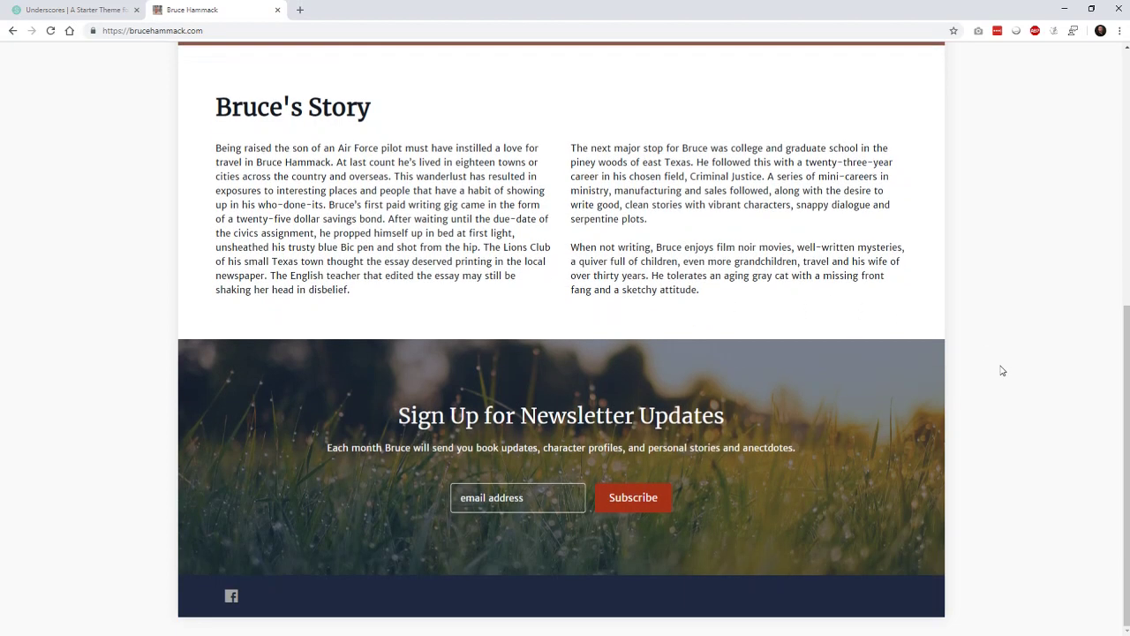
scroll(1002, 372, up, 1)
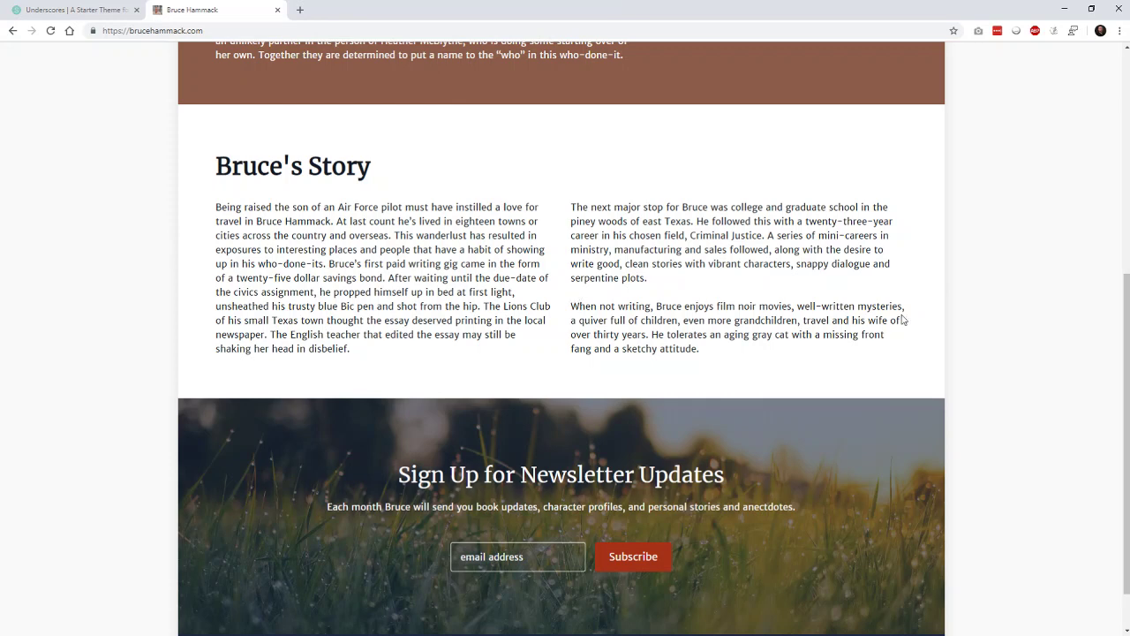
scroll(978, 353, down, 1)
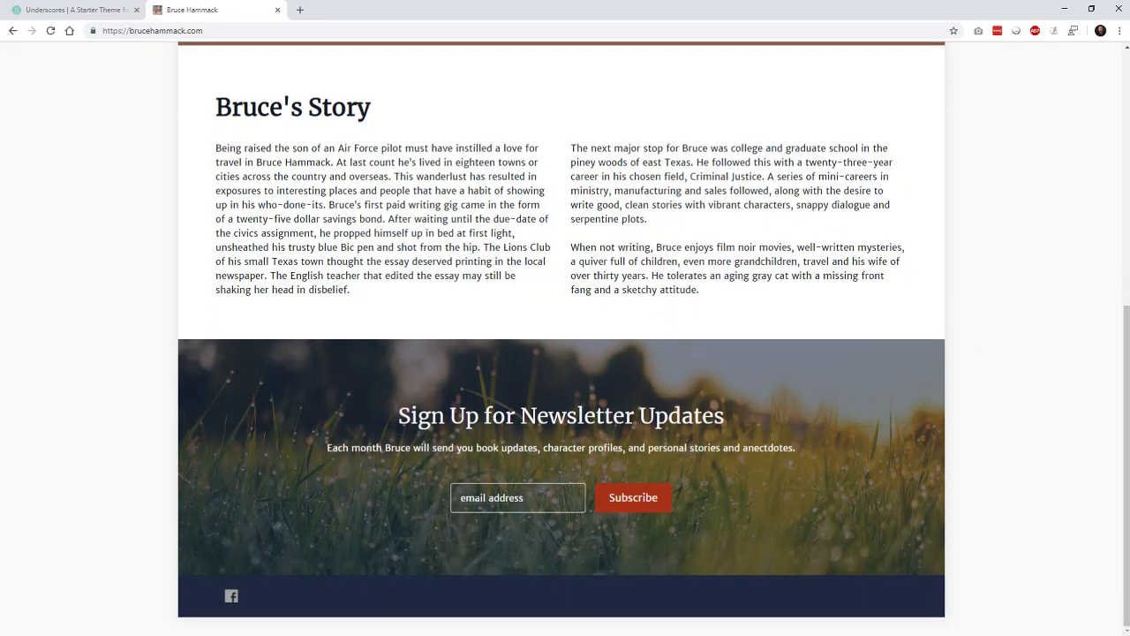
click(452, 499)
scroll(1000, 463, up, 3)
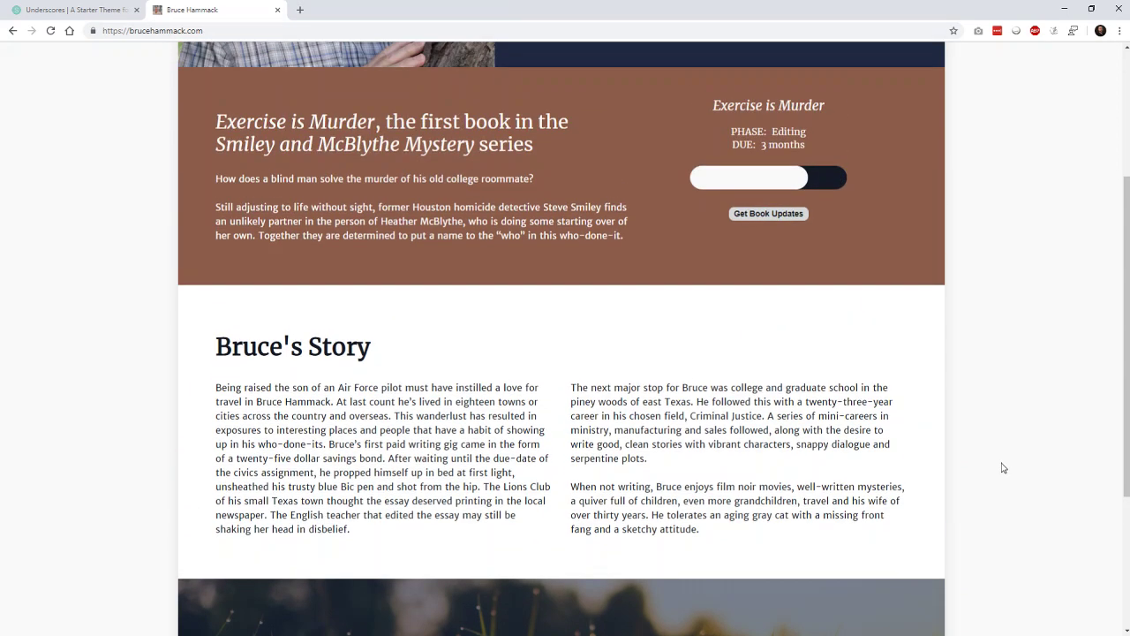
scroll(1003, 467, up, 3)
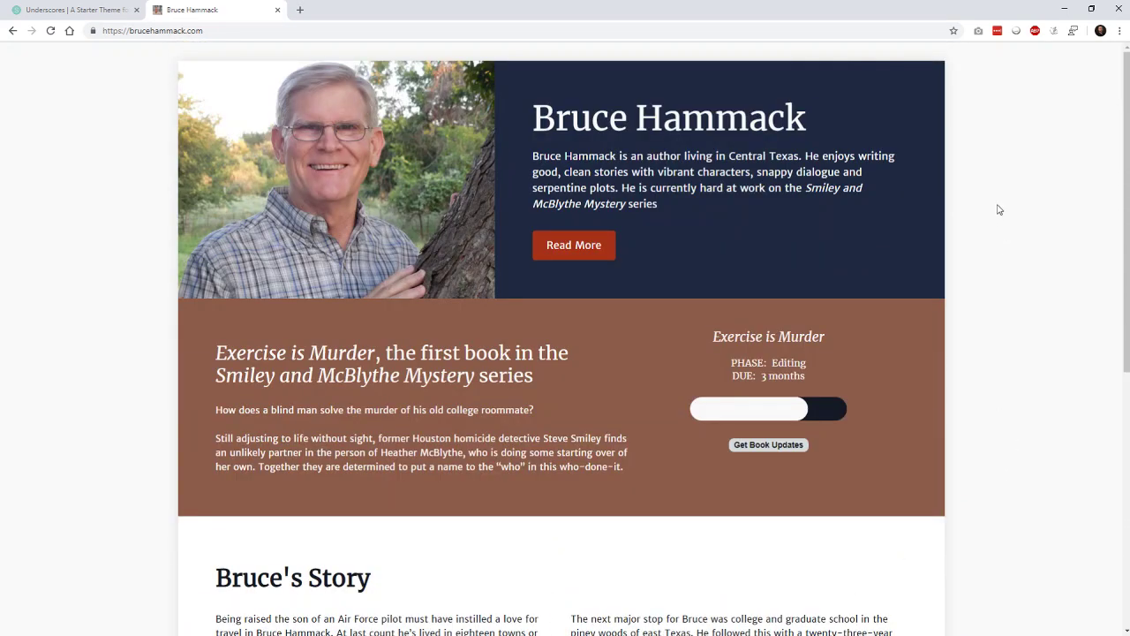
key(ctrl+shift+i)
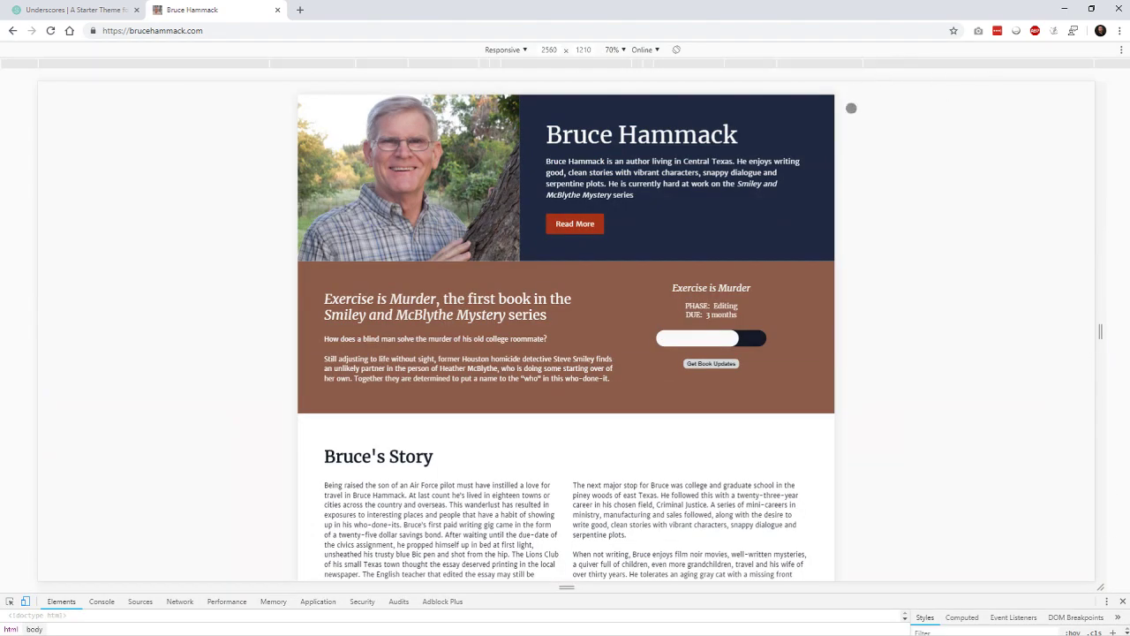
click(840, 67)
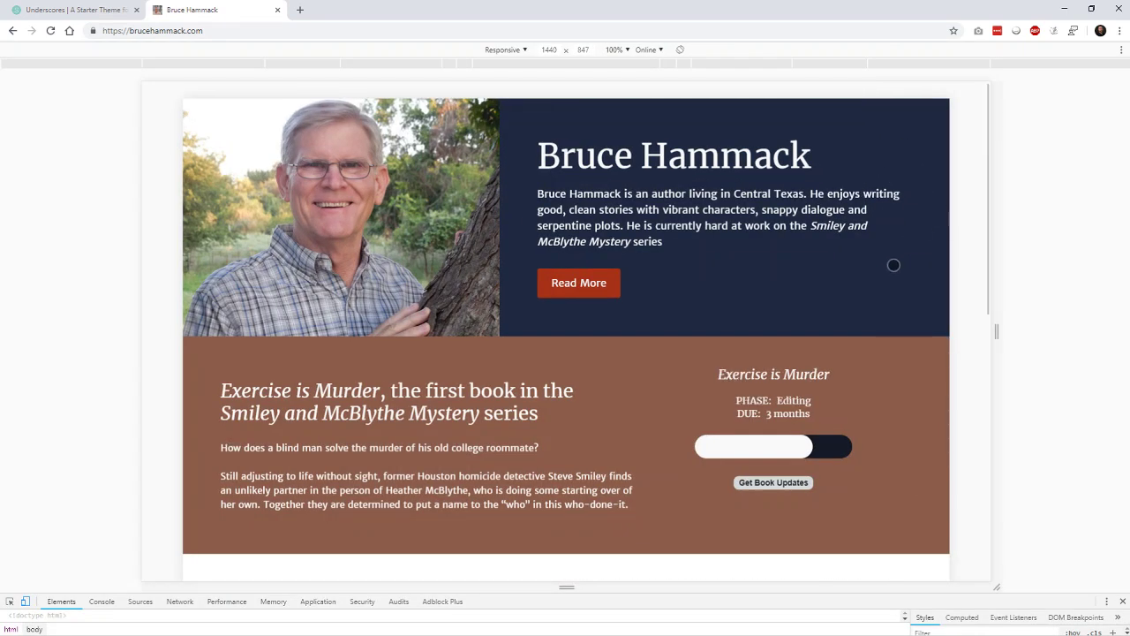
scroll(891, 262, down, 4)
scroll(886, 156, up, 3)
scroll(897, 259, up, 2)
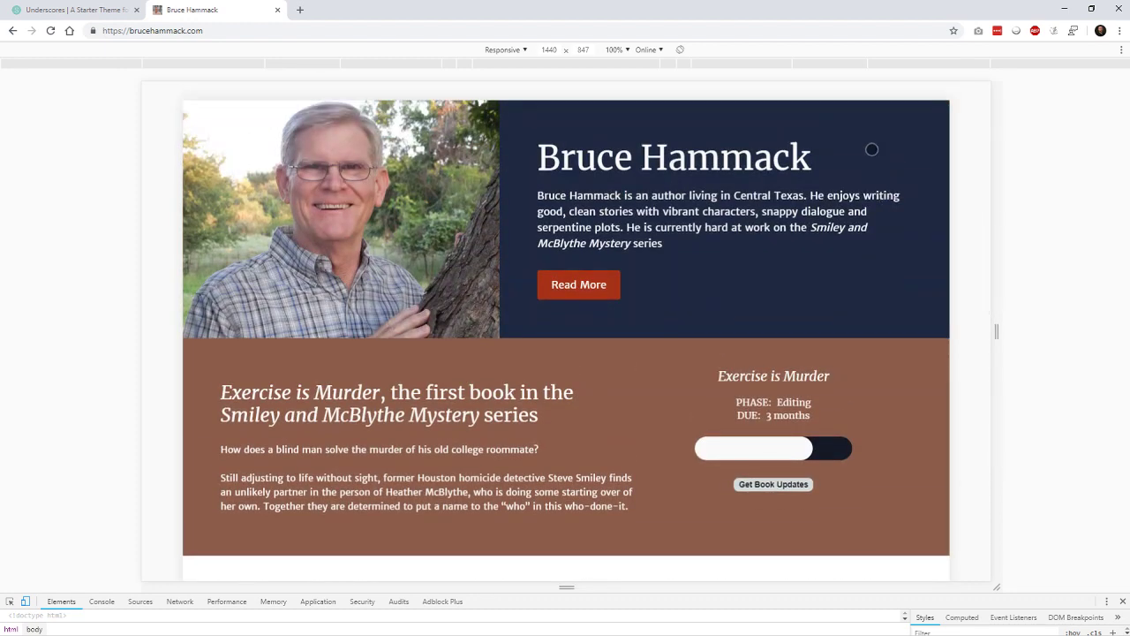
click(839, 70)
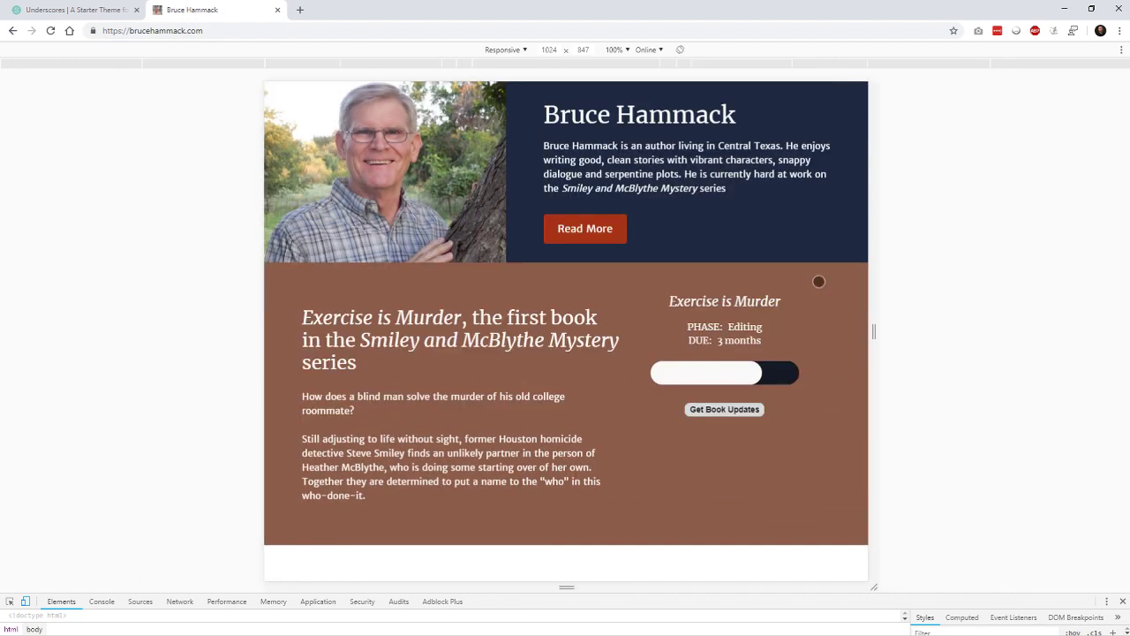
scroll(819, 229, down, 5)
scroll(807, 164, down, 2)
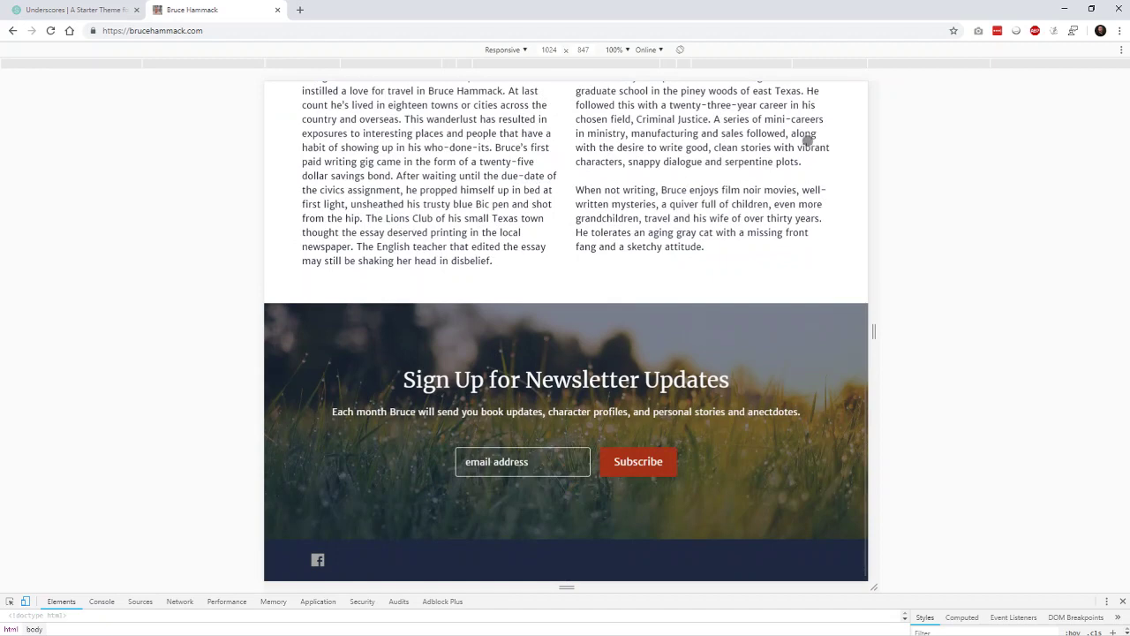
scroll(815, 185, up, 7)
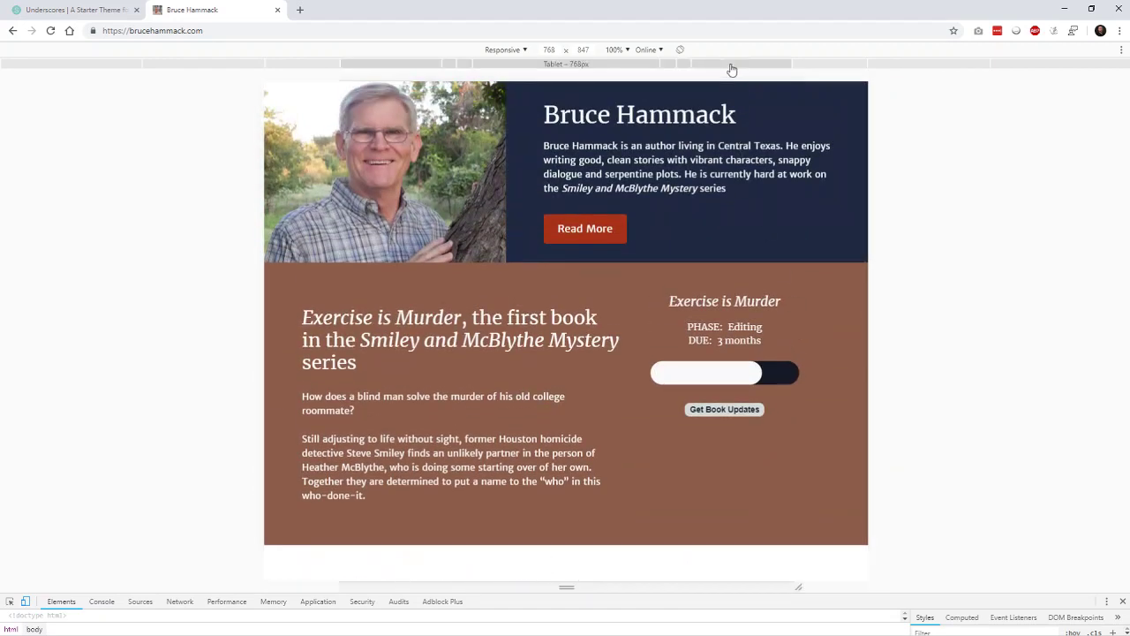
click(732, 63)
scroll(728, 237, down, 6)
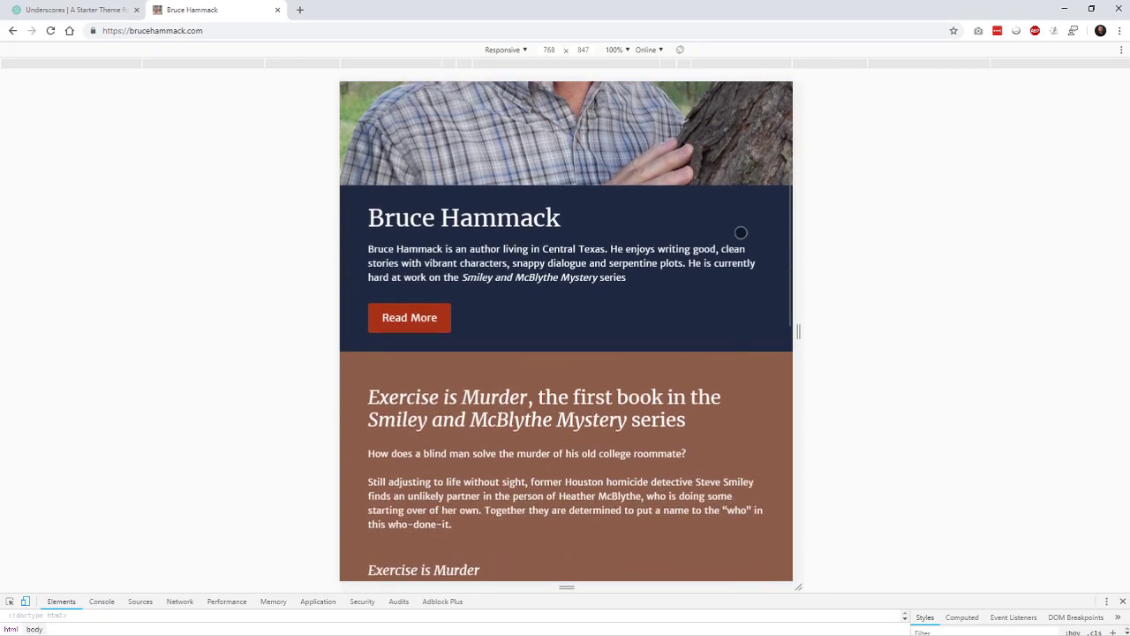
scroll(746, 191, down, 2)
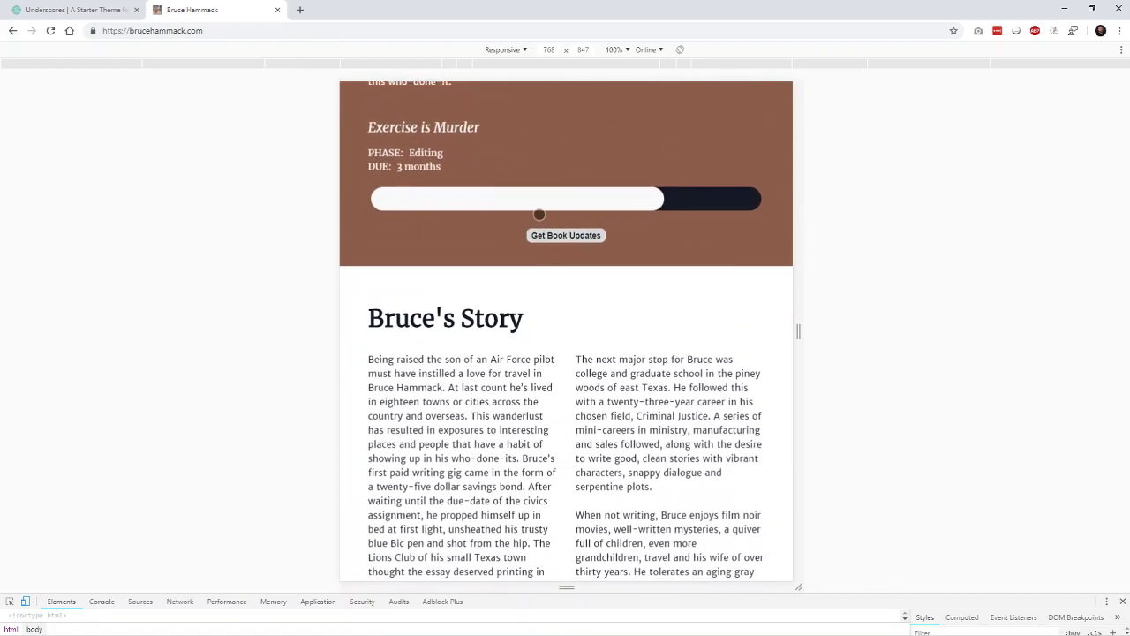
scroll(750, 171, up, 1)
scroll(747, 280, down, 5)
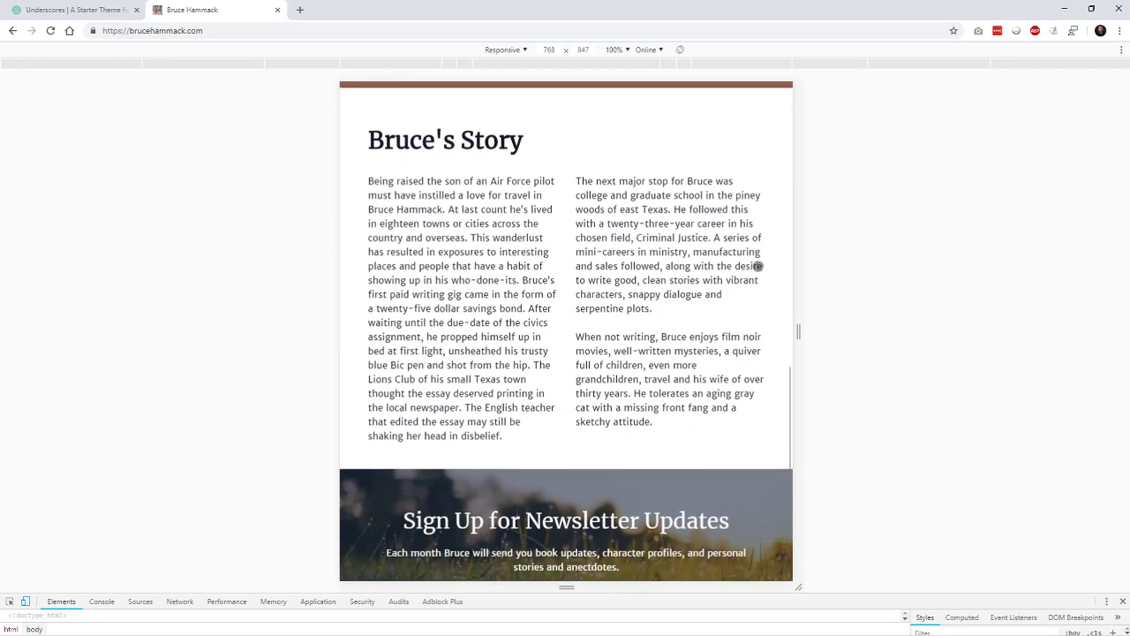
scroll(739, 151, up, 2)
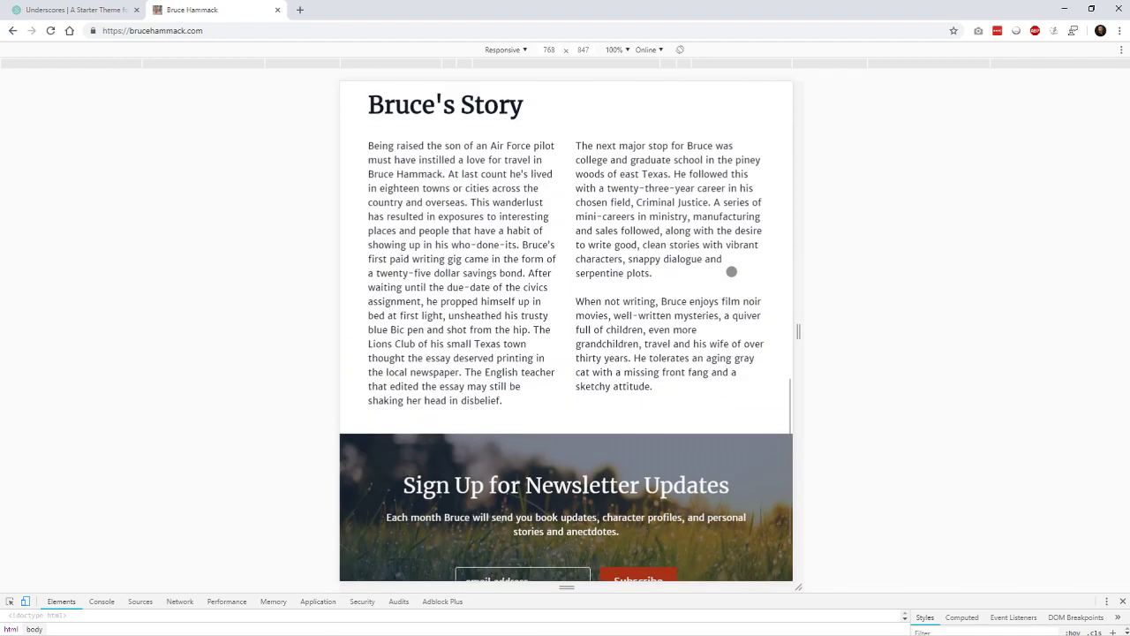
scroll(730, 321, up, 9)
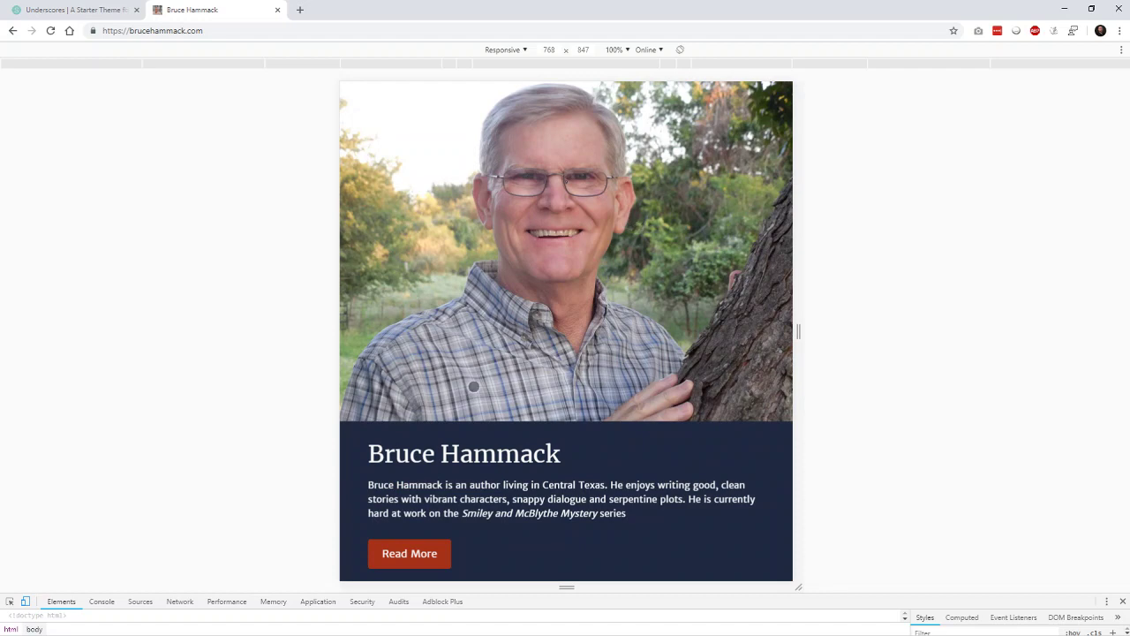
click(425, 556)
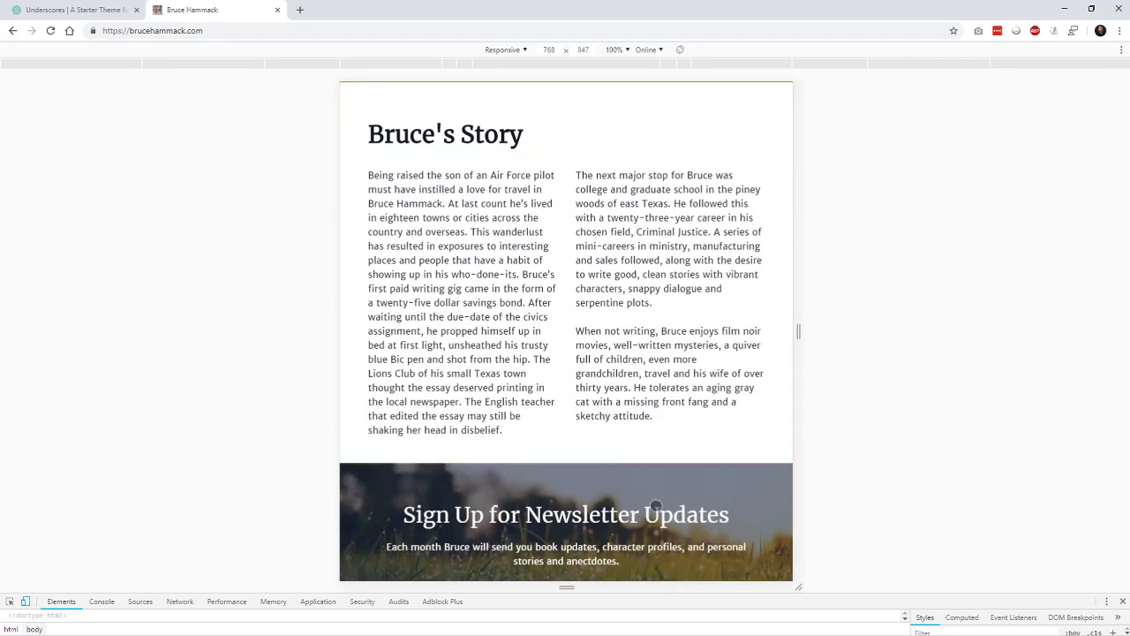
scroll(661, 320, up, 10)
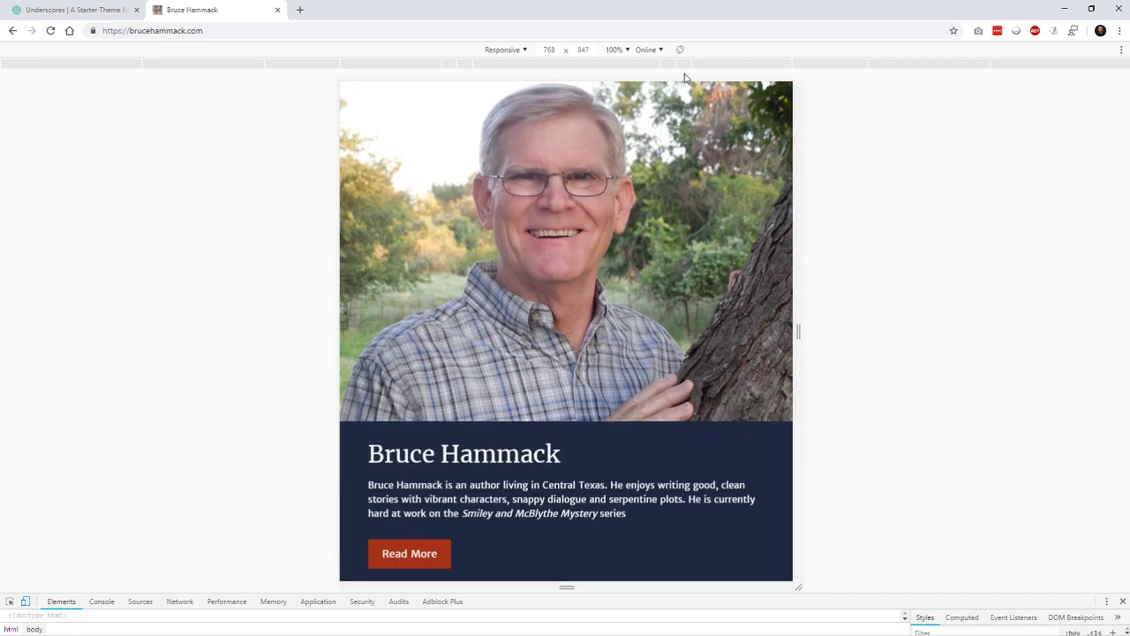
Step: Preview the site at 425-pixel Mobile L width and scroll through its layout
click(685, 62)
scroll(680, 212, down, 4)
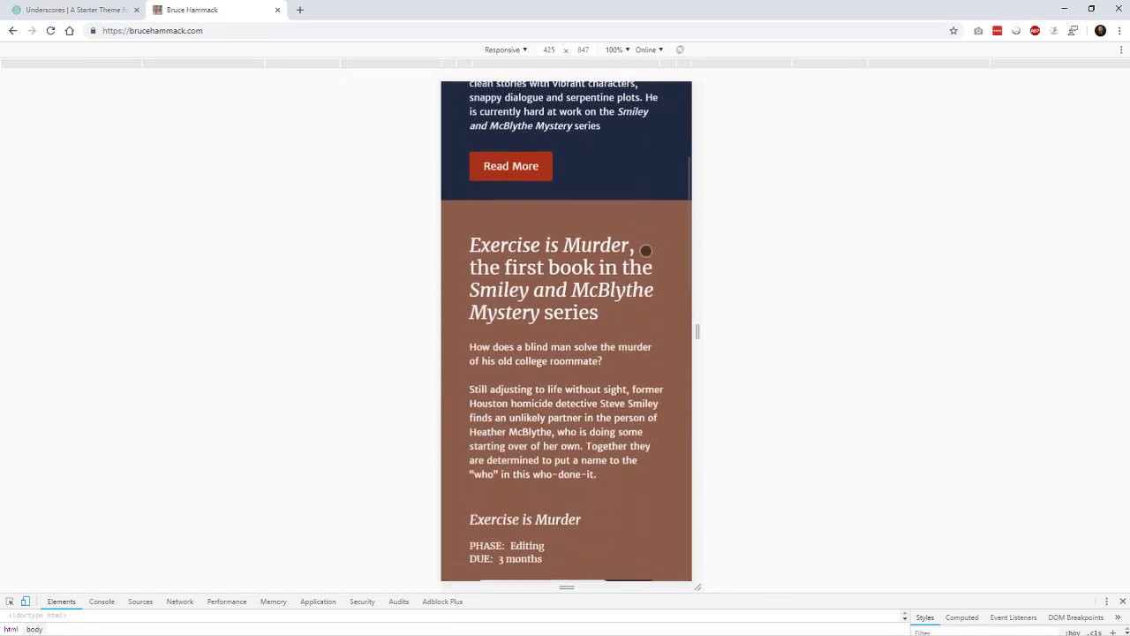
scroll(651, 183, down, 8)
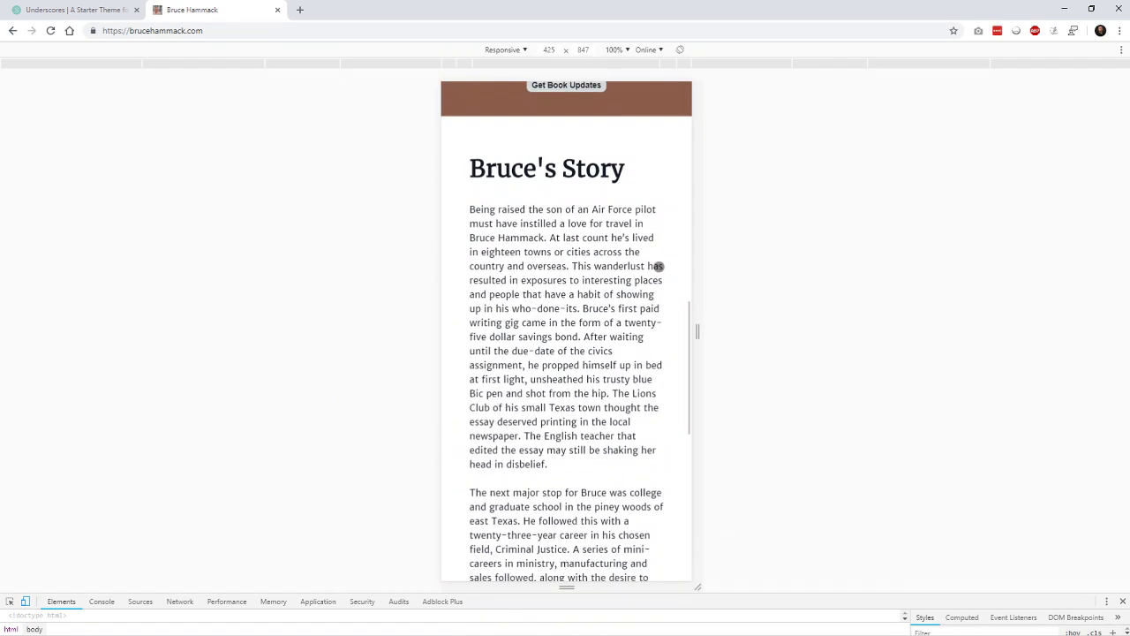
scroll(651, 273, down, 4)
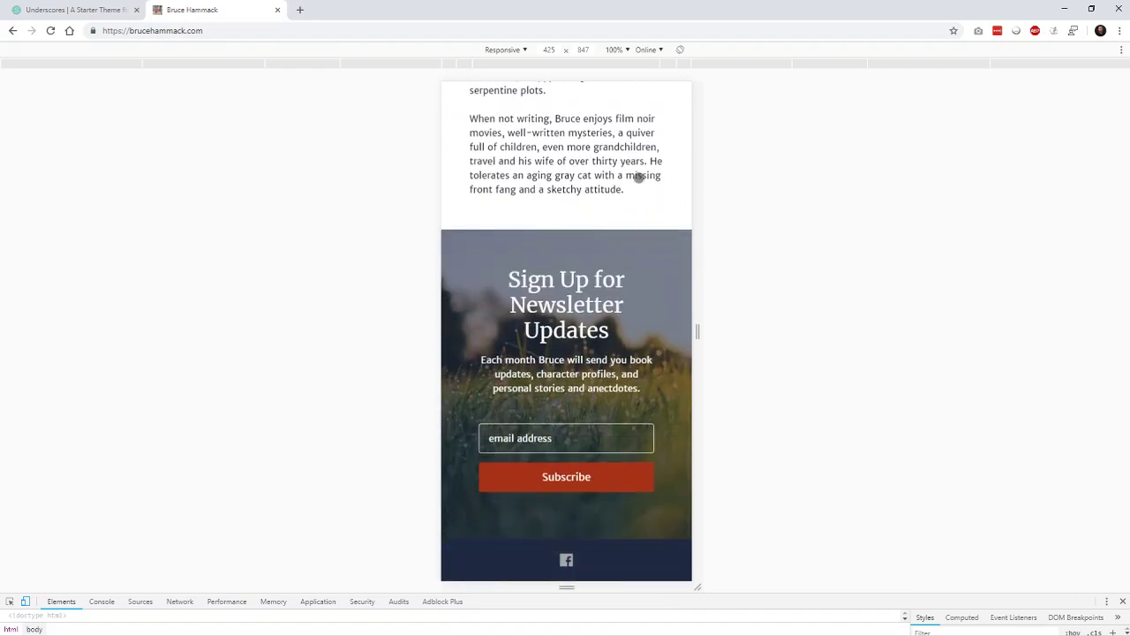
scroll(632, 376, up, 3)
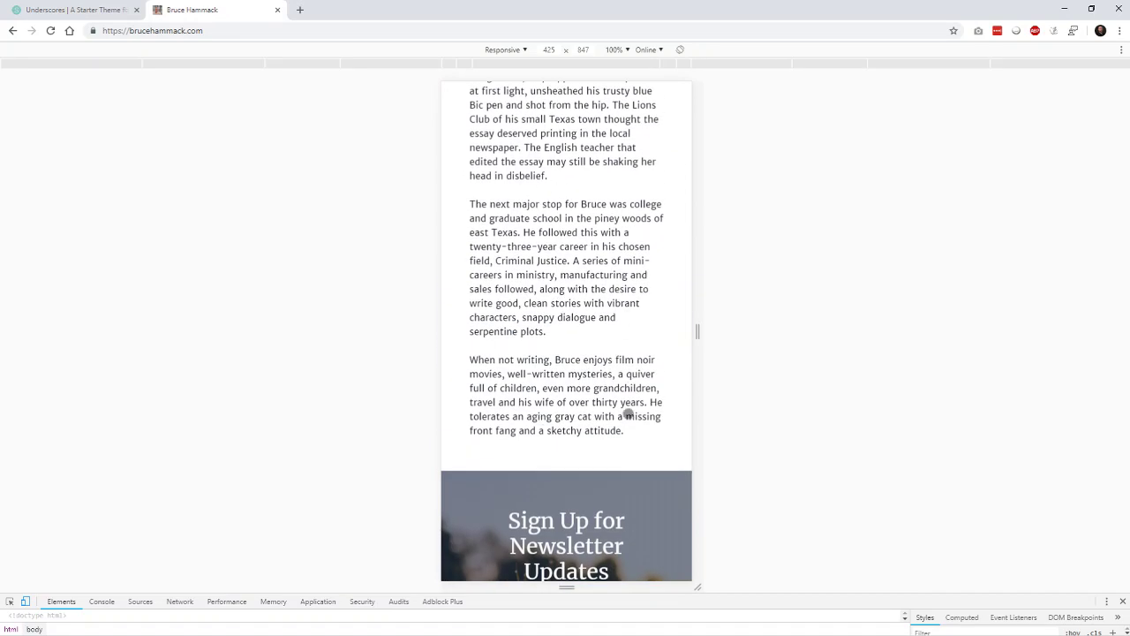
scroll(628, 411, down, 3)
scroll(635, 280, up, 6)
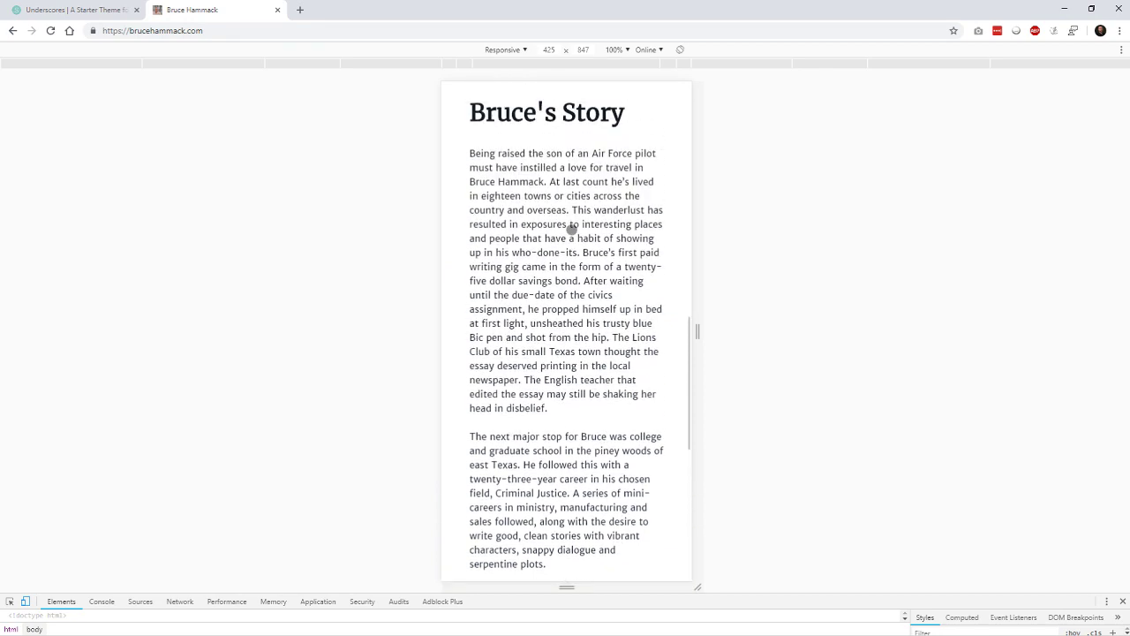
Step: Shrink the preview to 320-pixel Mobile S width and scroll through the page
click(645, 66)
scroll(610, 265, up, 5)
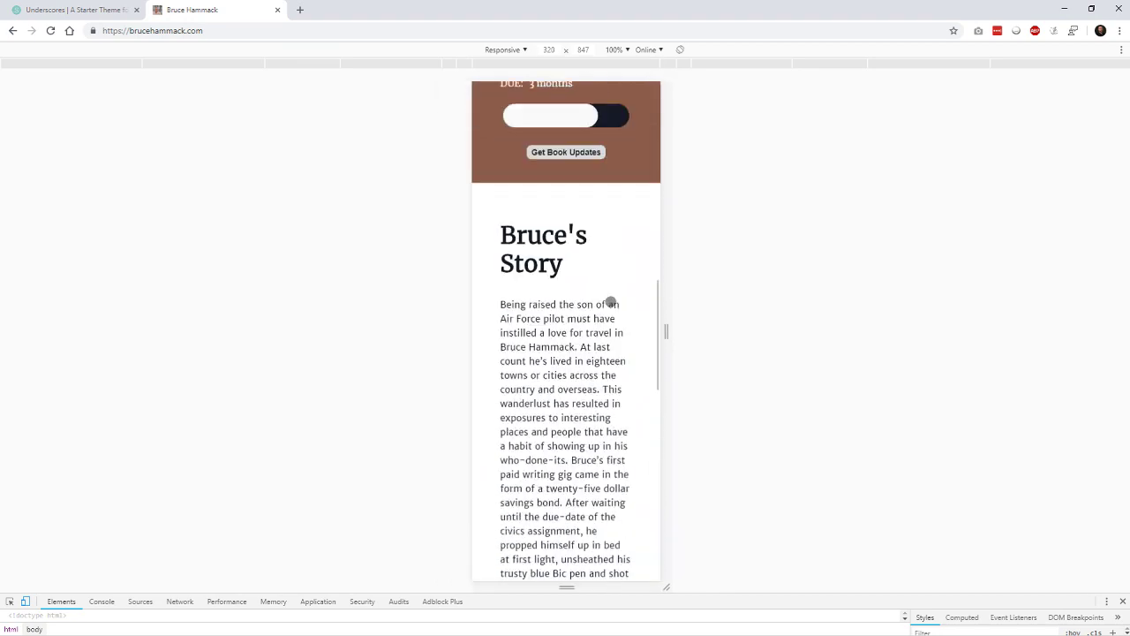
scroll(628, 297, up, 6)
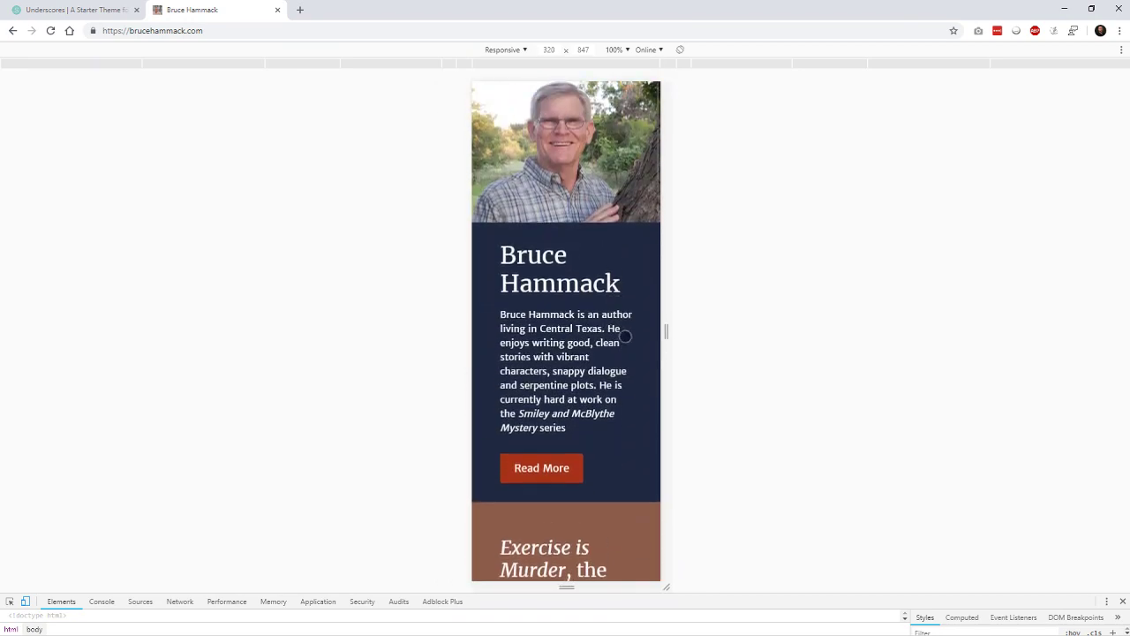
scroll(627, 316, down, 5)
scroll(626, 315, down, 15)
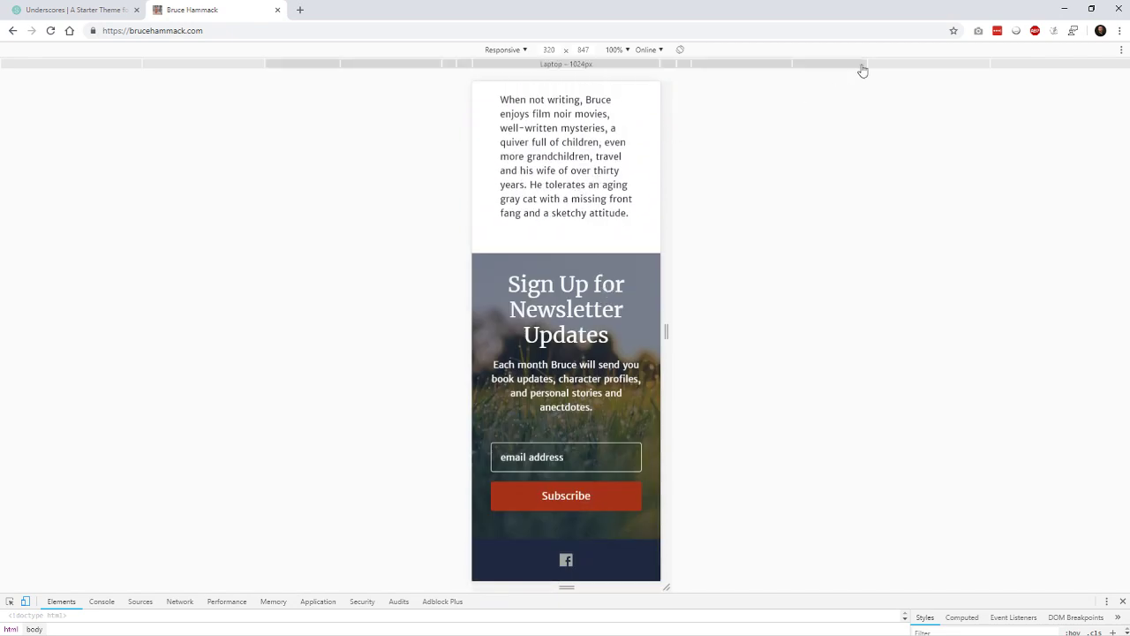
Step: Set the preview to 1024-pixel Laptop width and scroll back to the top
click(862, 66)
scroll(812, 273, up, 2)
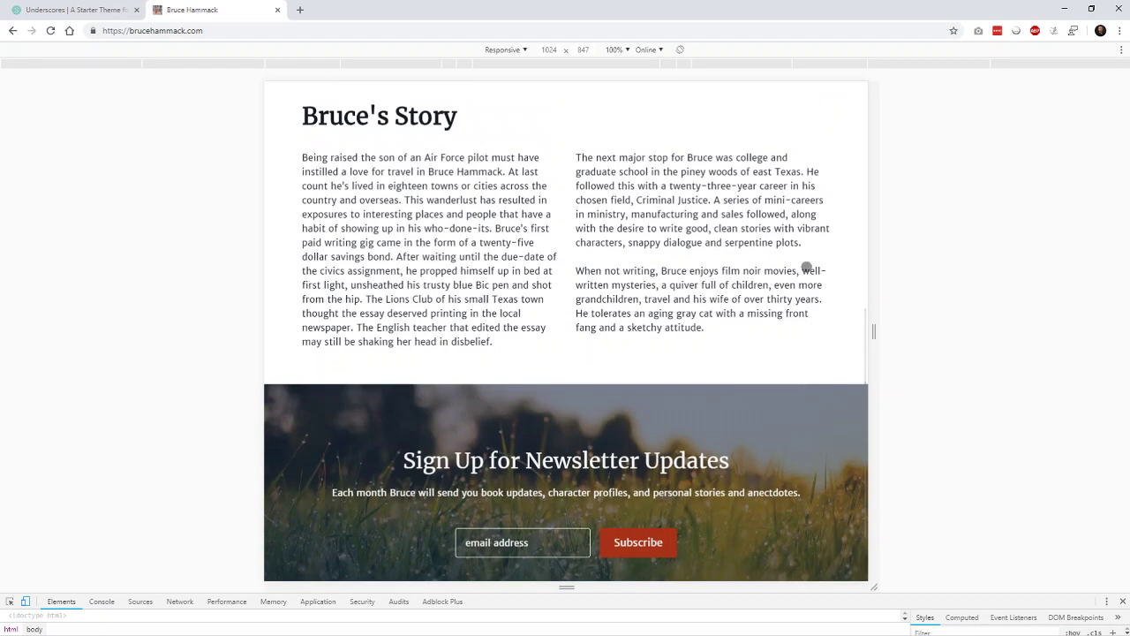
scroll(768, 331, up, 5)
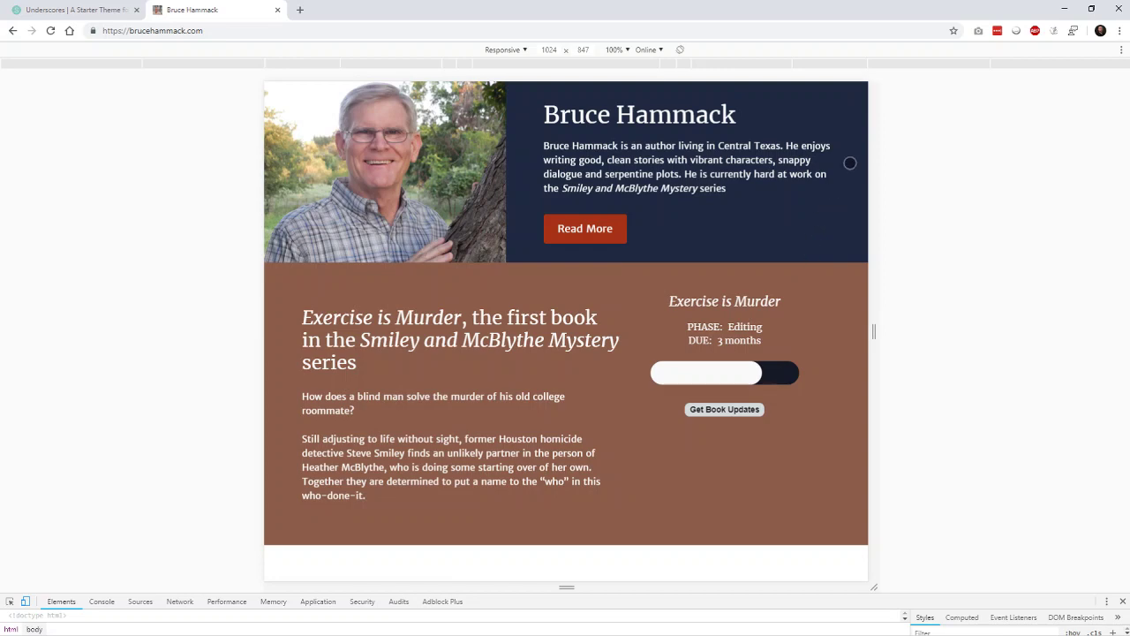
Step: Widen the responsive preview to 1440 pixels and scroll the layout
click(888, 64)
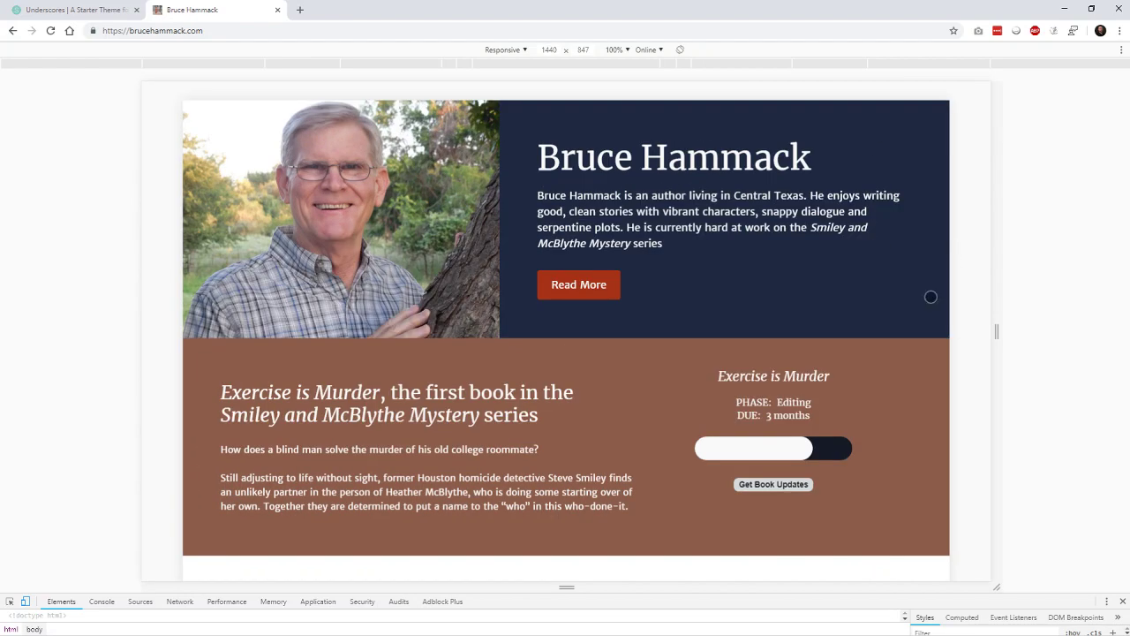
scroll(953, 364, down, 1)
scroll(954, 365, up, 1)
Step: Reveal the Get Book Updates email signup, then open sketchesBruceHammack.jpg in Photos
click(774, 484)
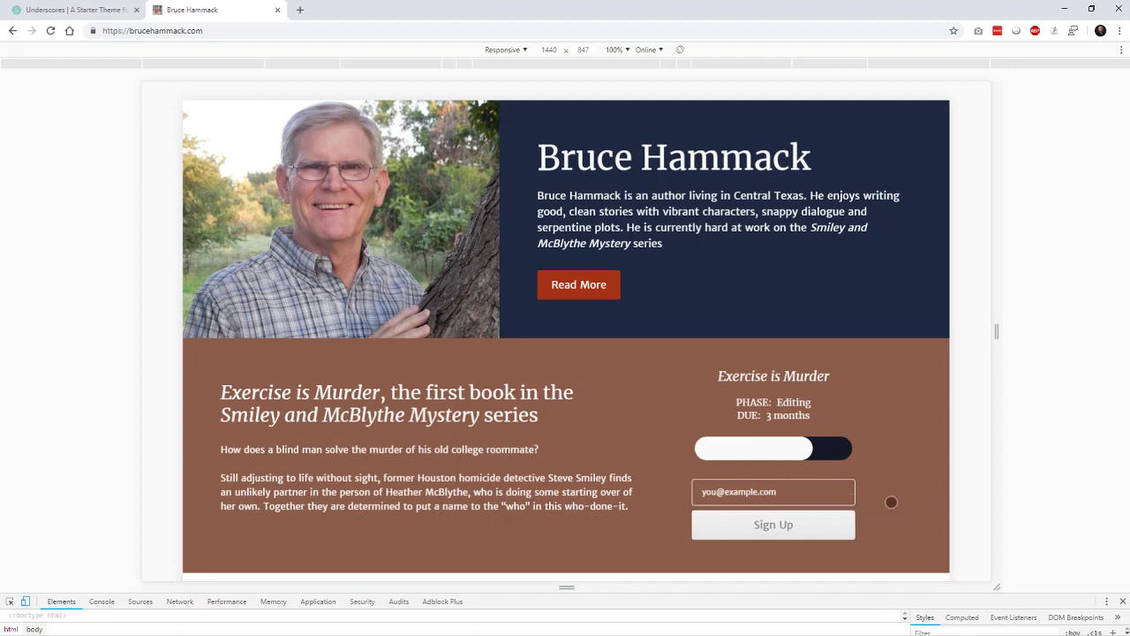
scroll(909, 477, down, 15)
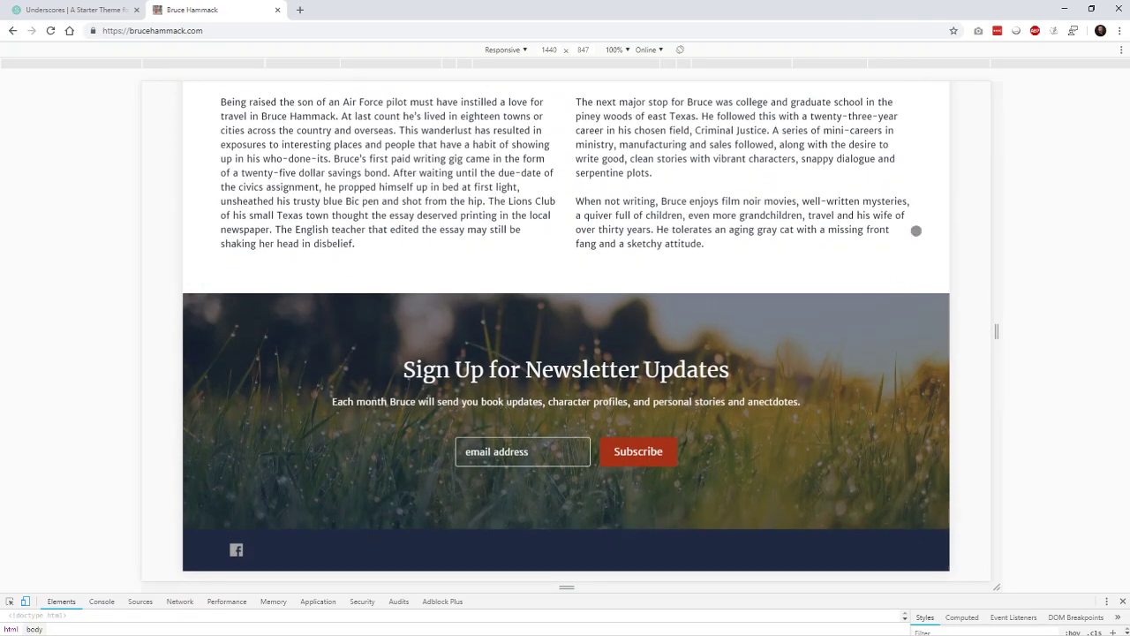
scroll(916, 230, up, 15)
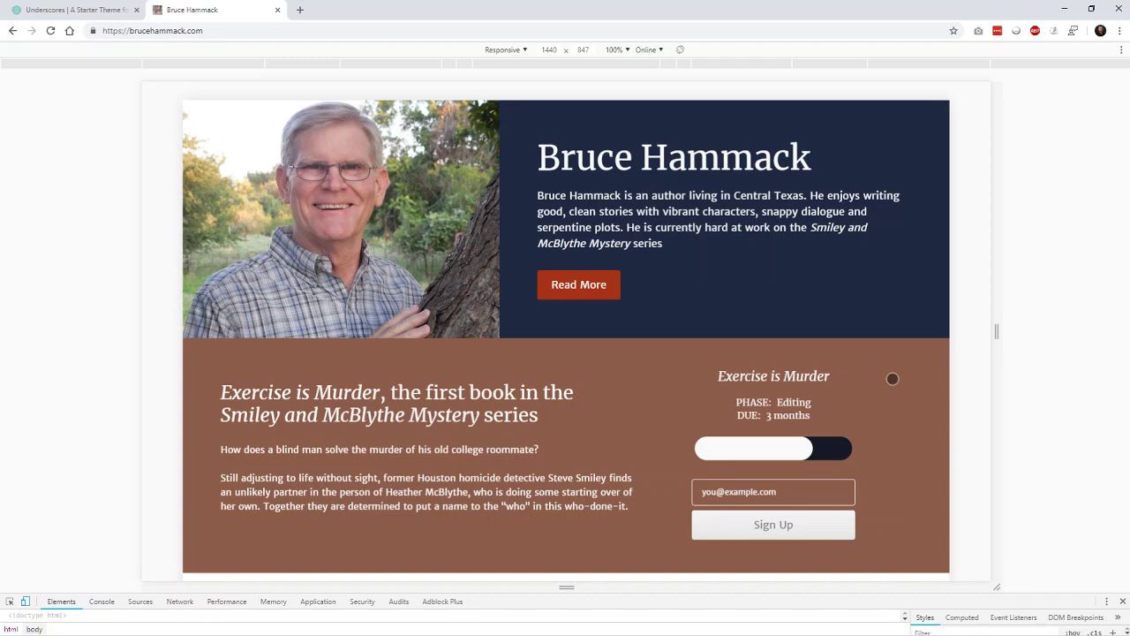
mouse_move(604, 633)
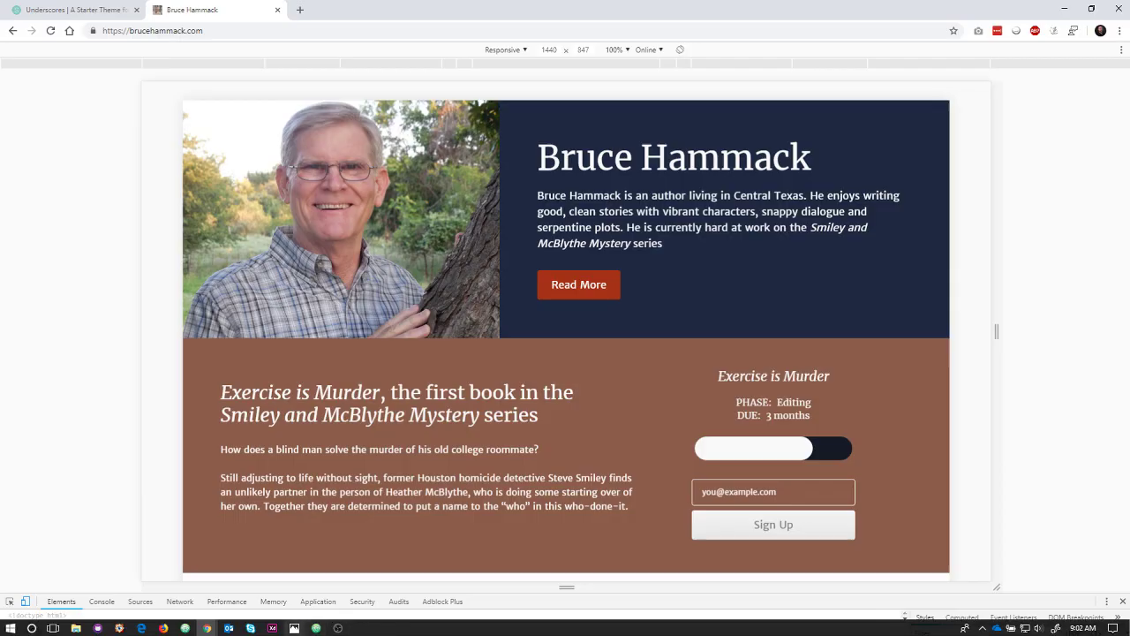
click(294, 627)
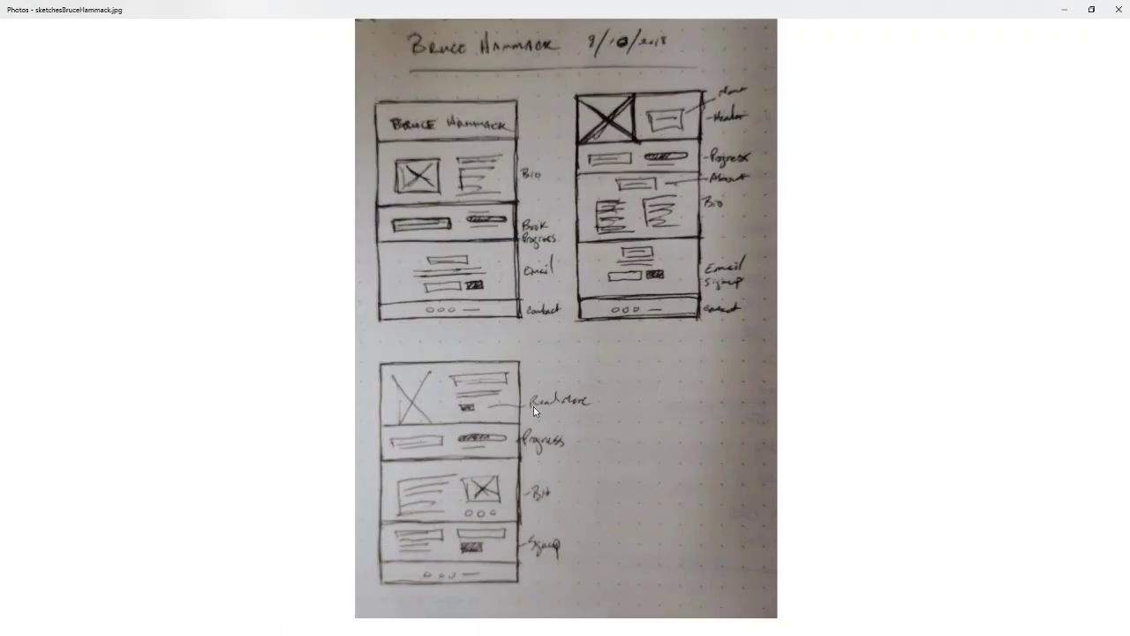
mouse_move(326, 632)
click(273, 628)
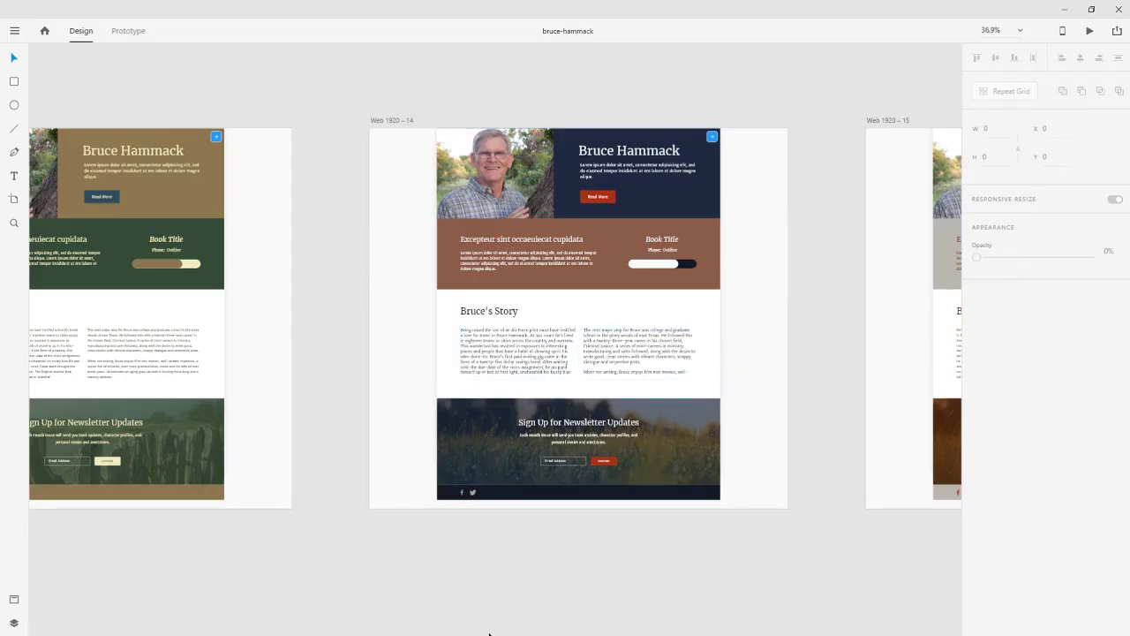
mouse_move(441, 630)
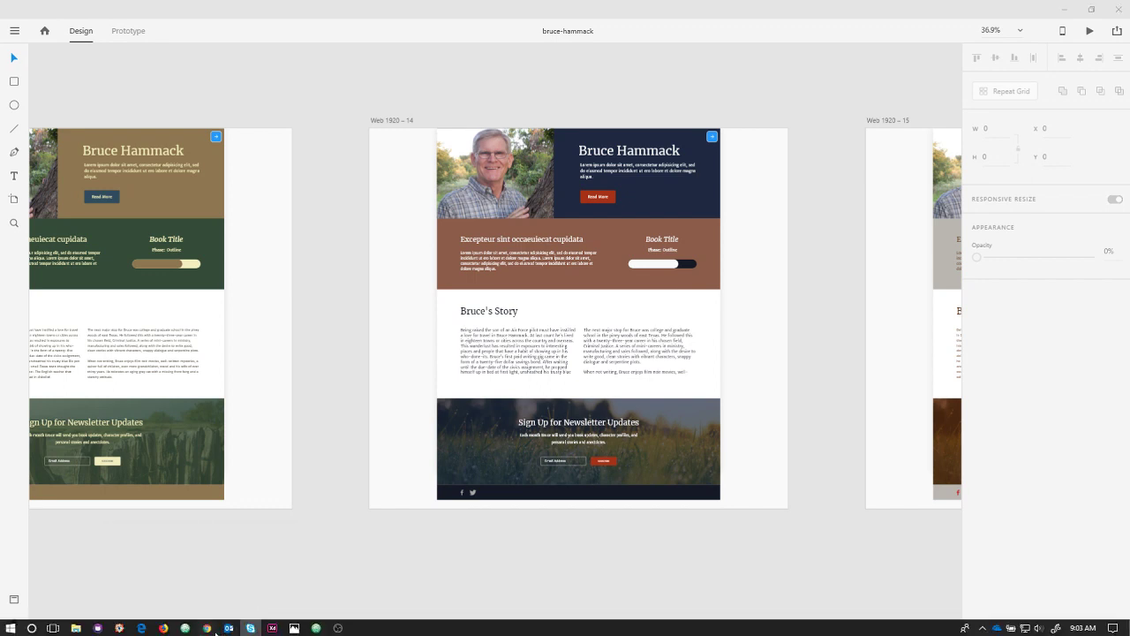
Step: Return to brucehammack.com in Chrome and close DevTools with F12 for a full-width view
click(228, 628)
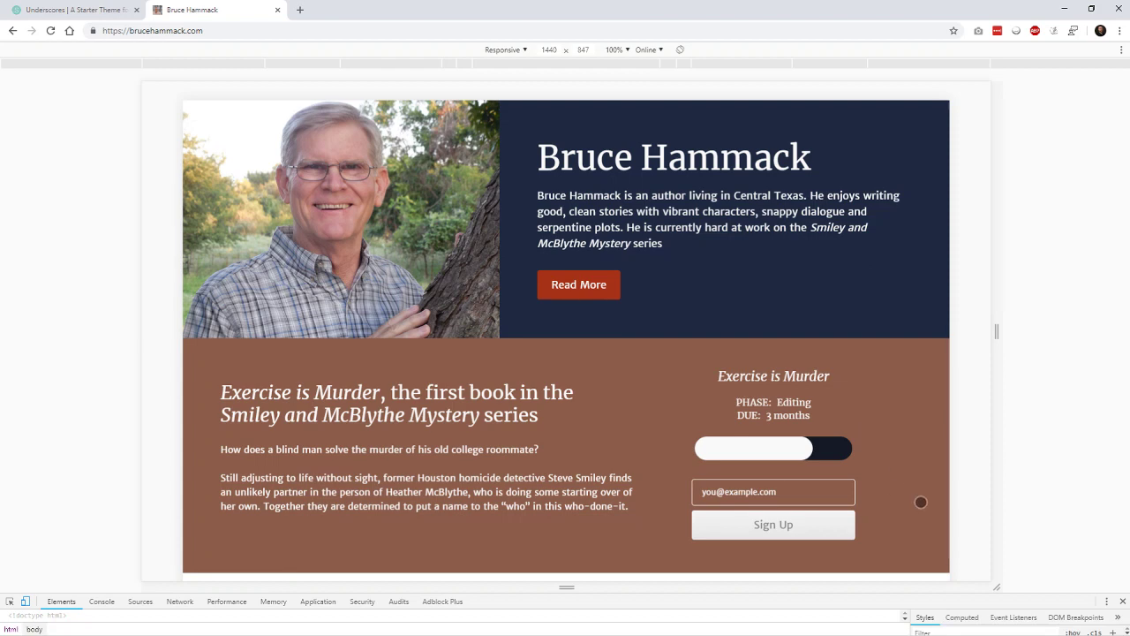
key(F12)
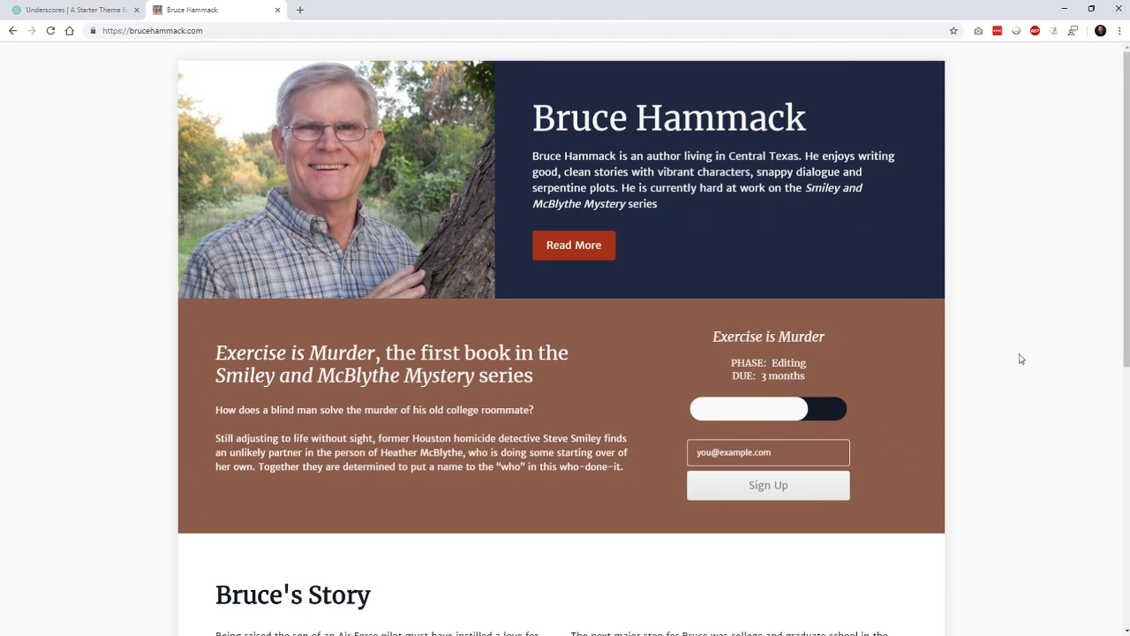